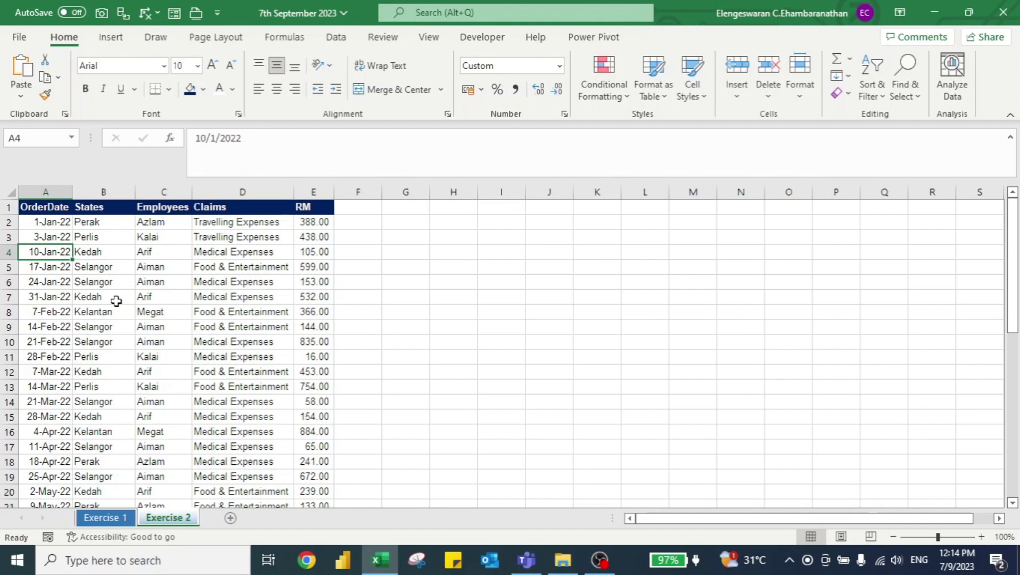
Select the full claims table A1:E44 on the Exercise 2 sheet, starting from a cell inside it
click(114, 253)
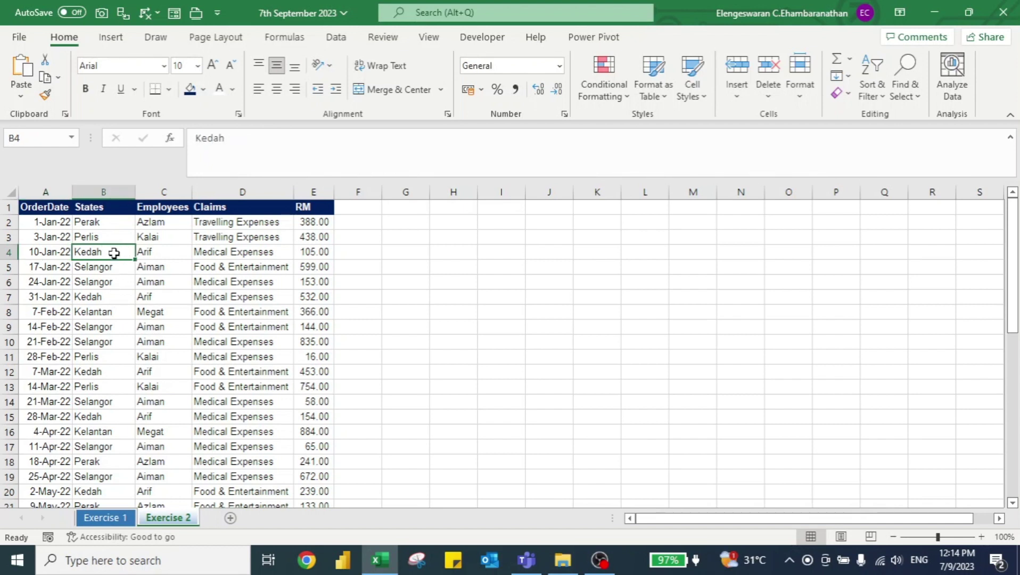
key(ctrl+a)
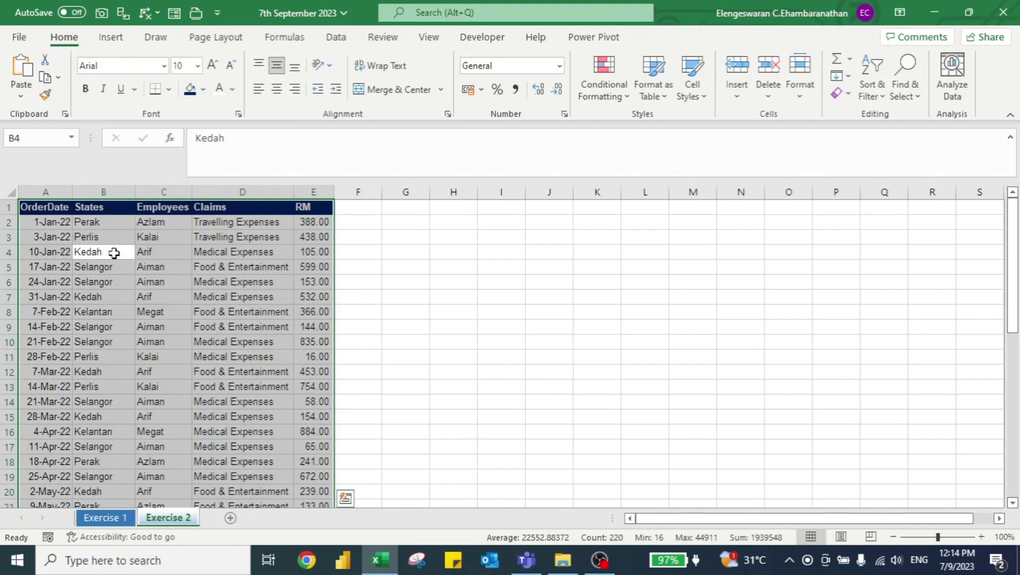
Insert a PivotTable from the selected claims data onto a new worksheet, Sheet5
click(110, 37)
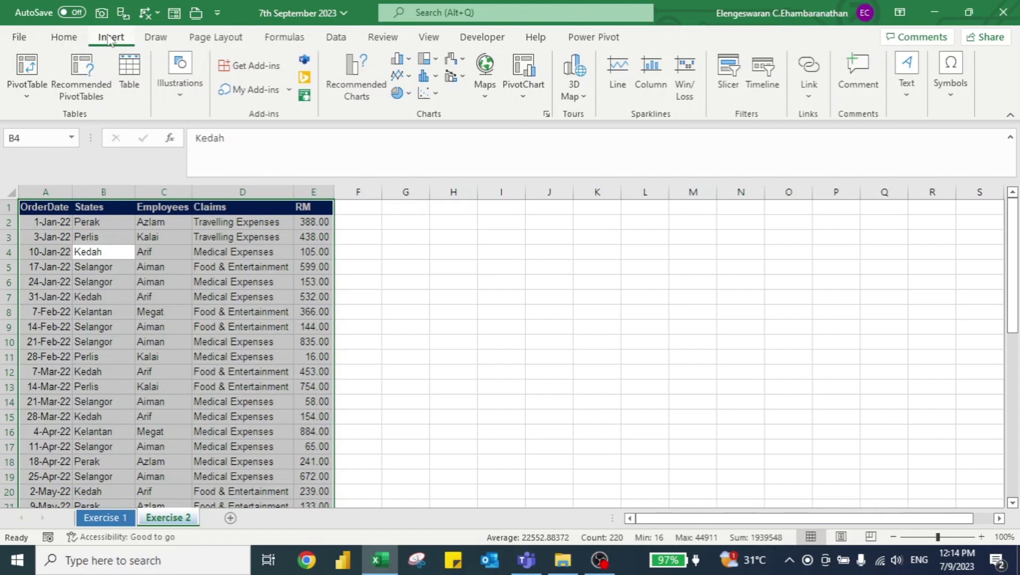
click(22, 69)
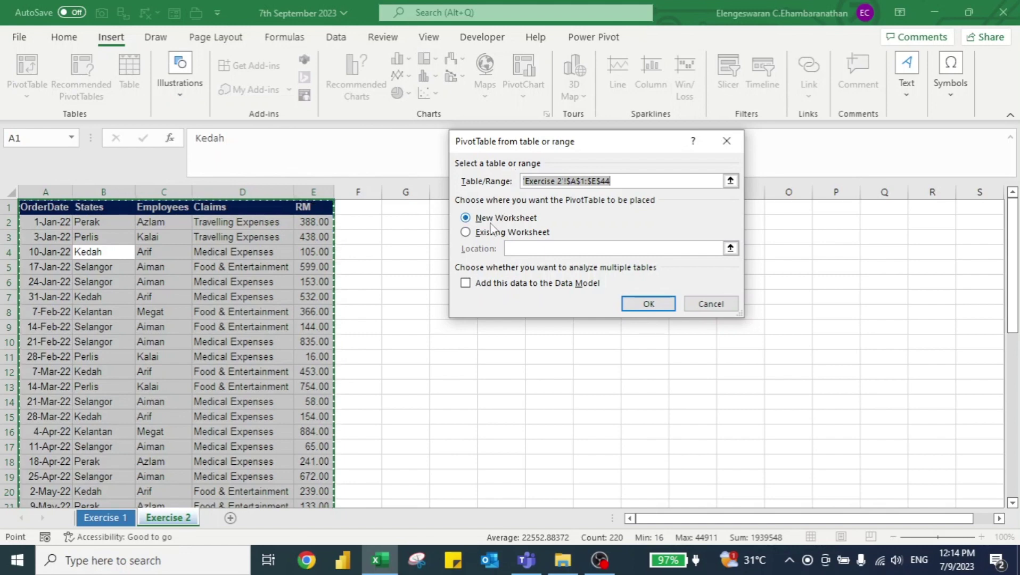
click(648, 305)
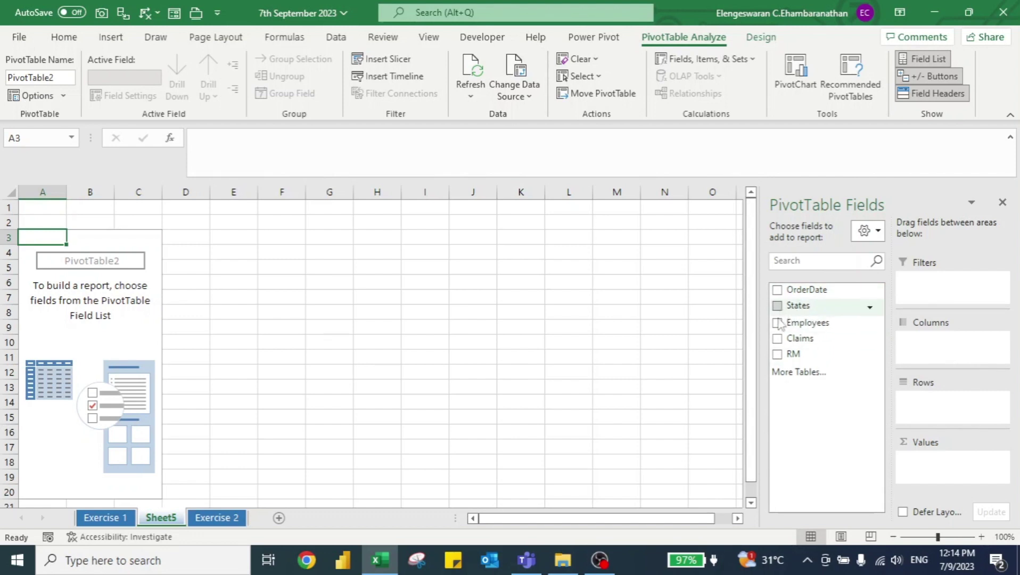
Build a Sum of RM by Employees pivot, then select and copy the whole table
drag(801, 325, 923, 384)
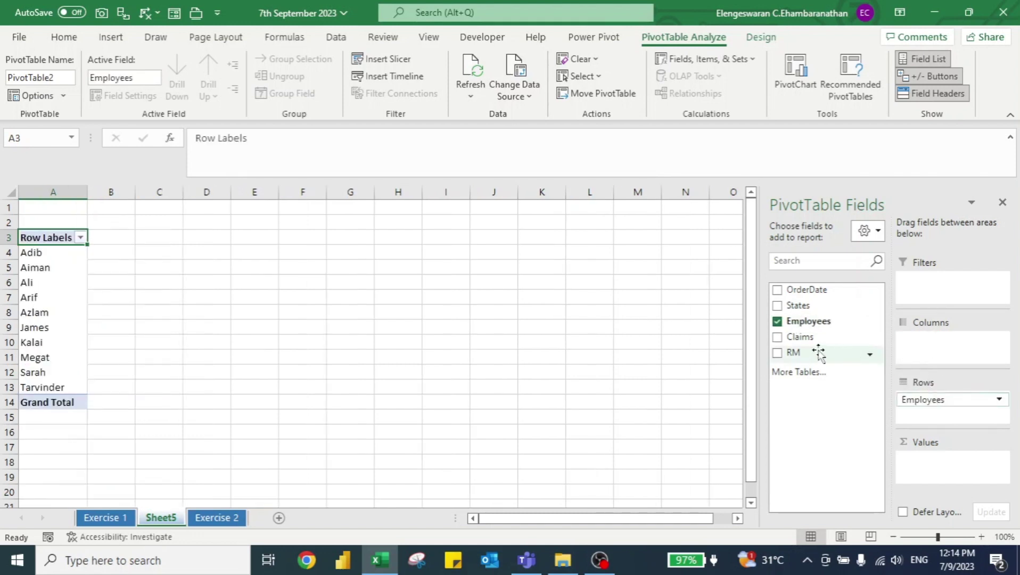
drag(793, 352, 930, 463)
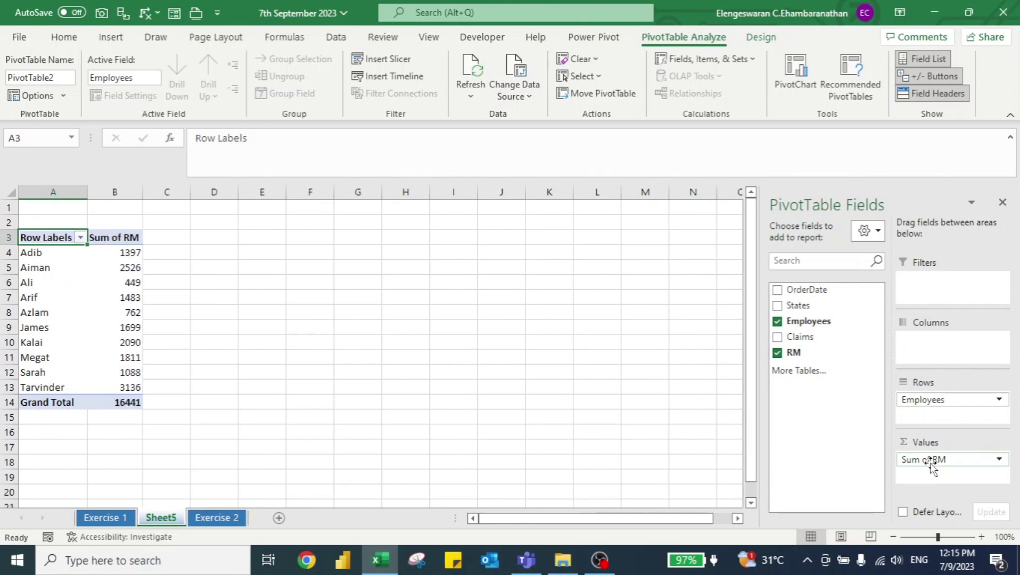
key(ctrl+shift+Down)
key(ctrl+shift+Right)
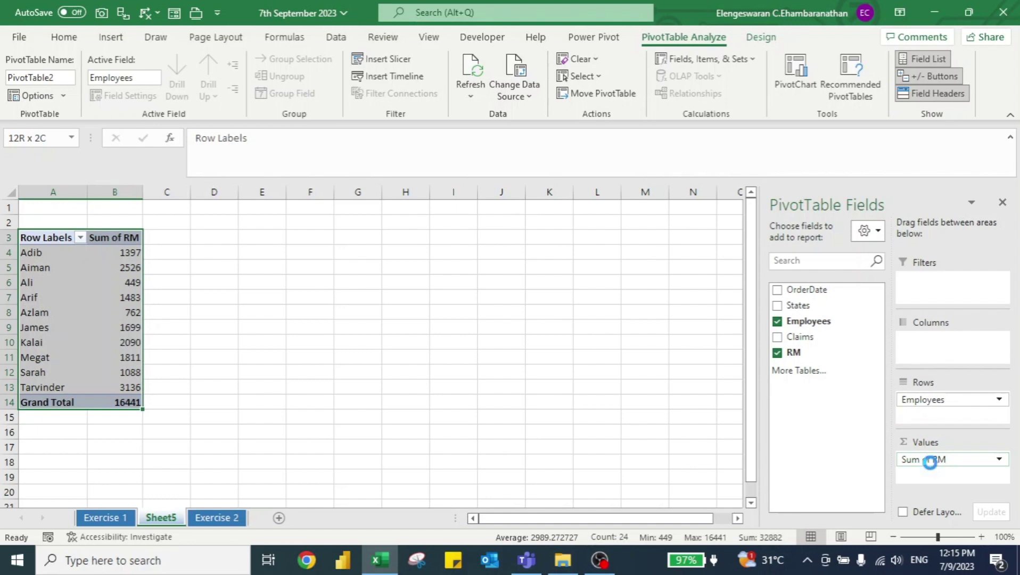
key(ctrl+c)
Paste the pivot copy at H3 and switch its rows from Employees to Claims
click(402, 239)
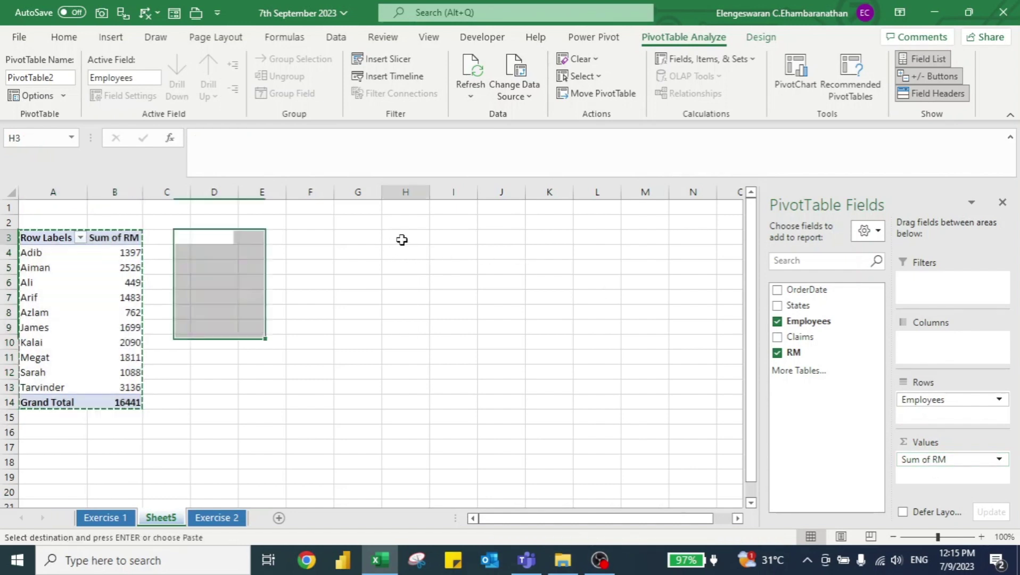
key(ctrl+v)
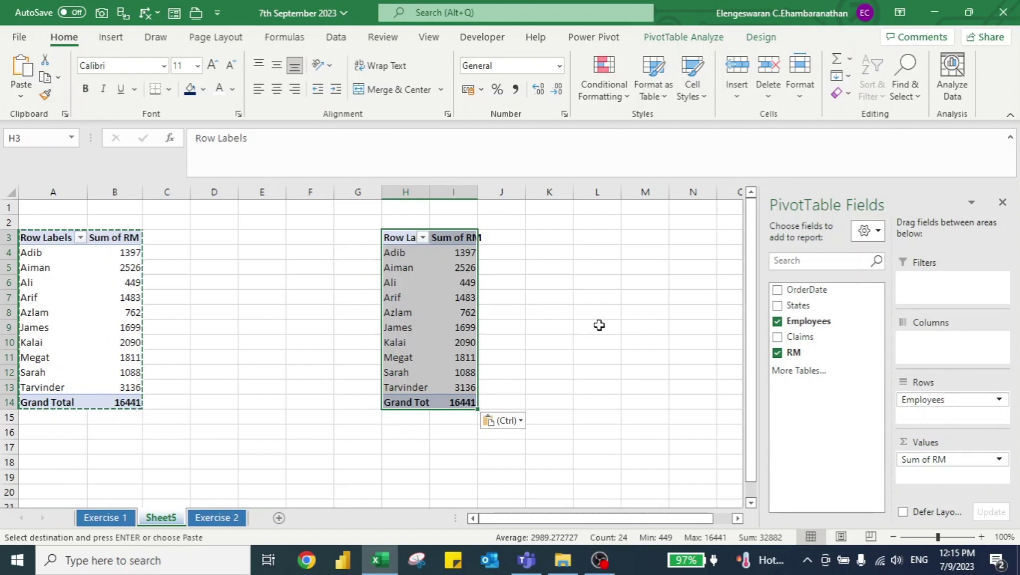
click(777, 322)
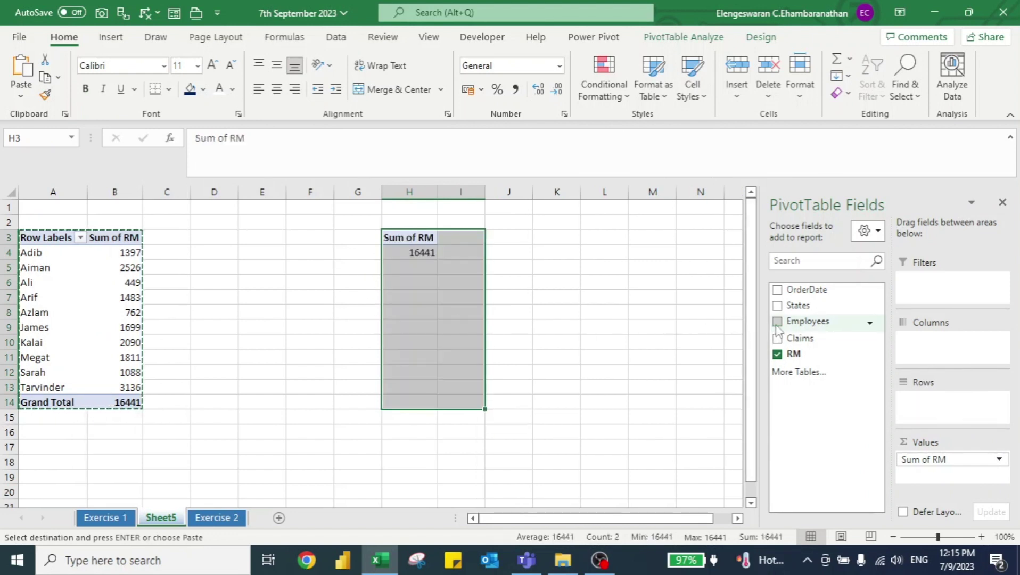
click(777, 338)
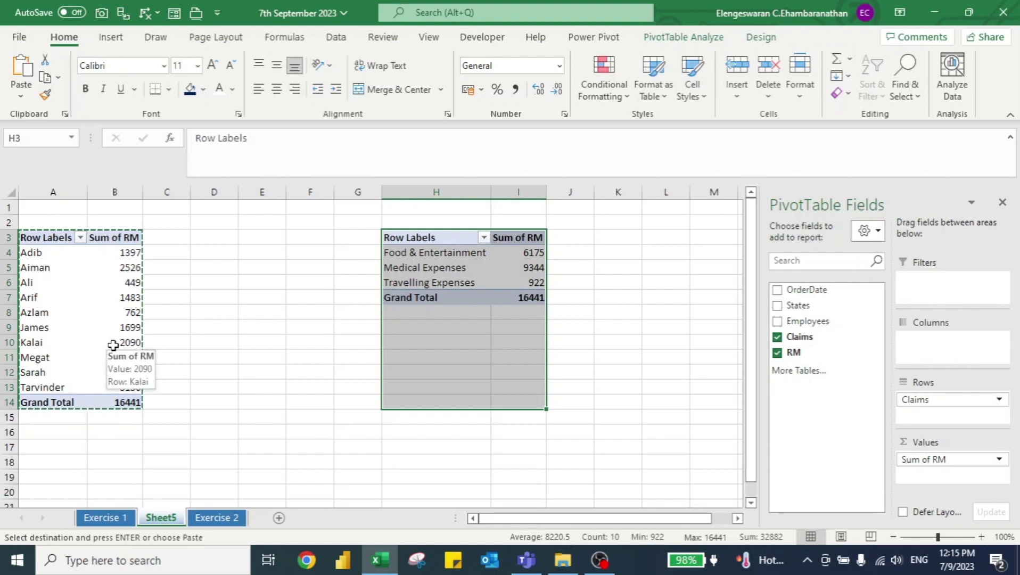
Sort the employee pivot largest to smallest by Sum of RM, then select values B4:B14
click(113, 251)
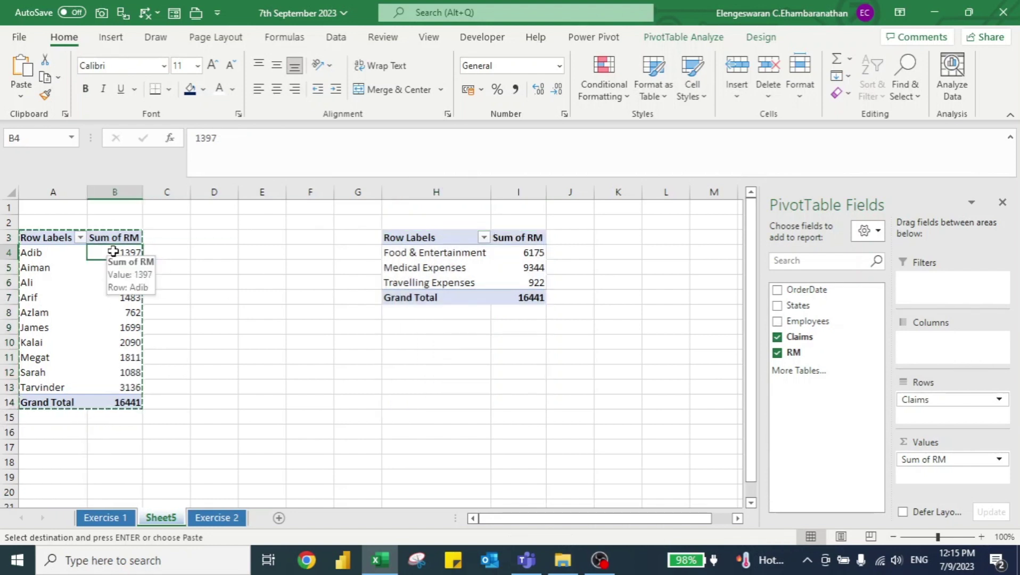
right_click(113, 254)
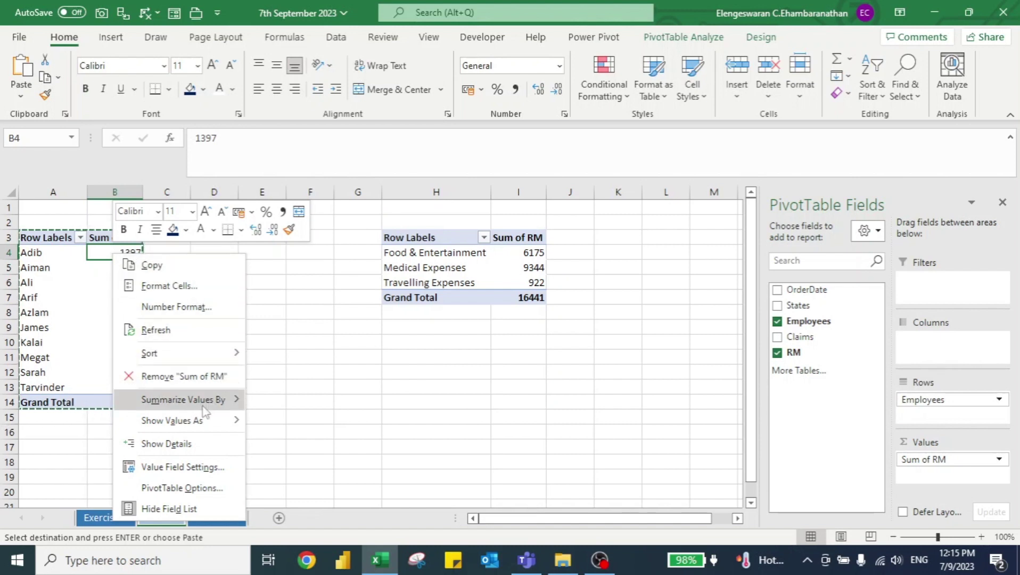
mouse_move(200, 359)
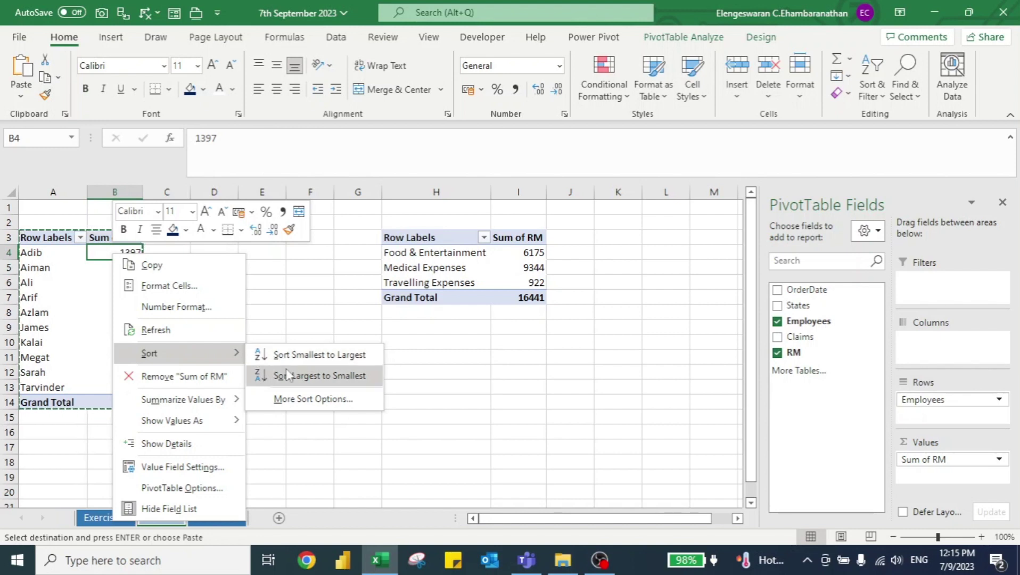
click(308, 374)
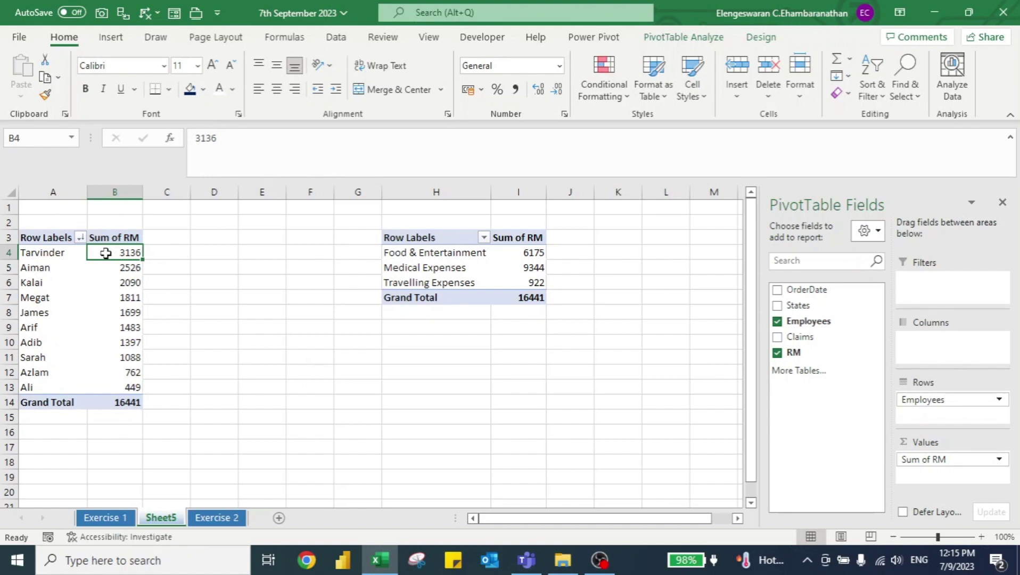
mouse_move(107, 265)
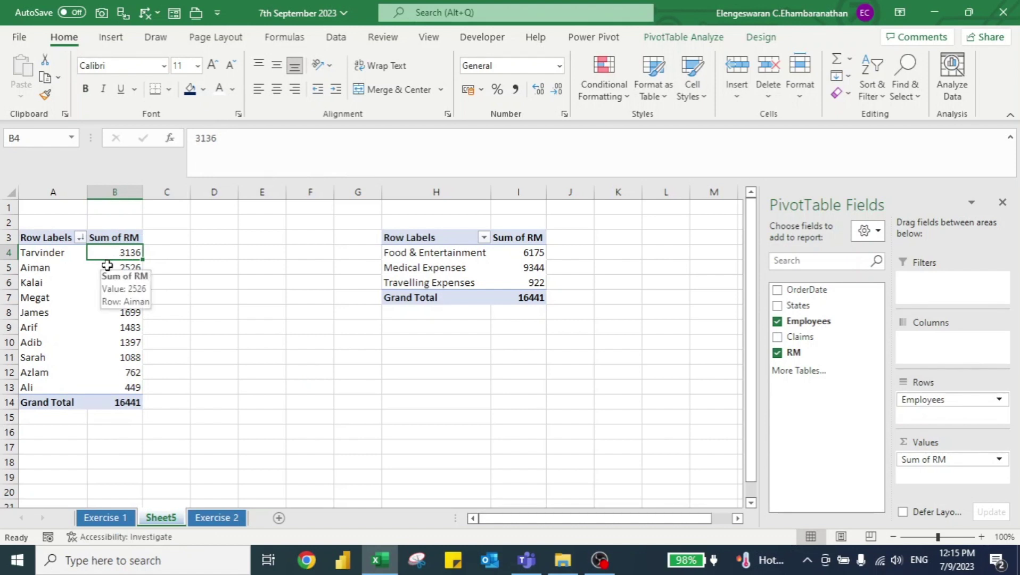
key(ctrl+shift+Down)
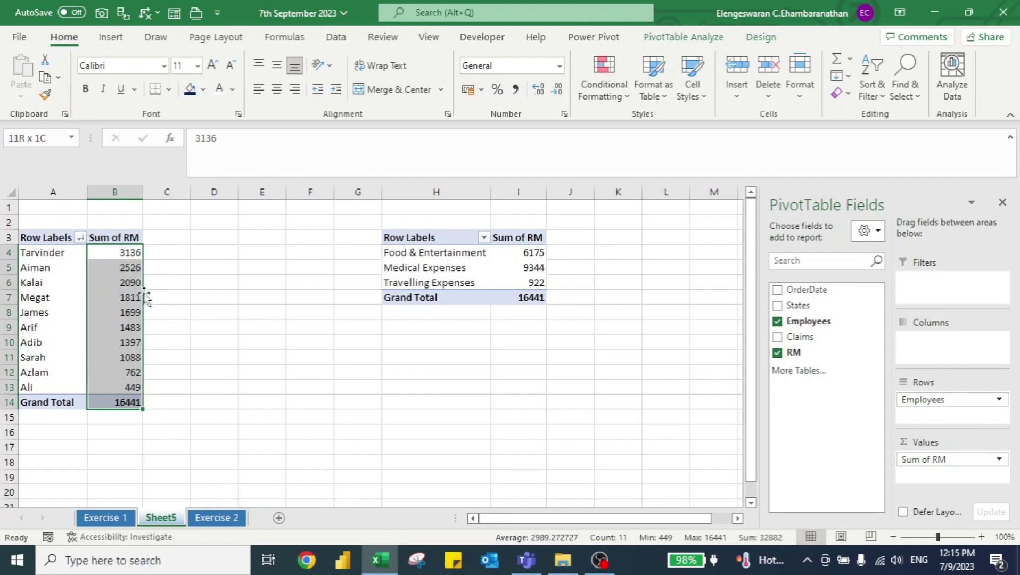
Format the employee Sum of RM values as Accounting with 0 decimals and no symbol
right_click(105, 265)
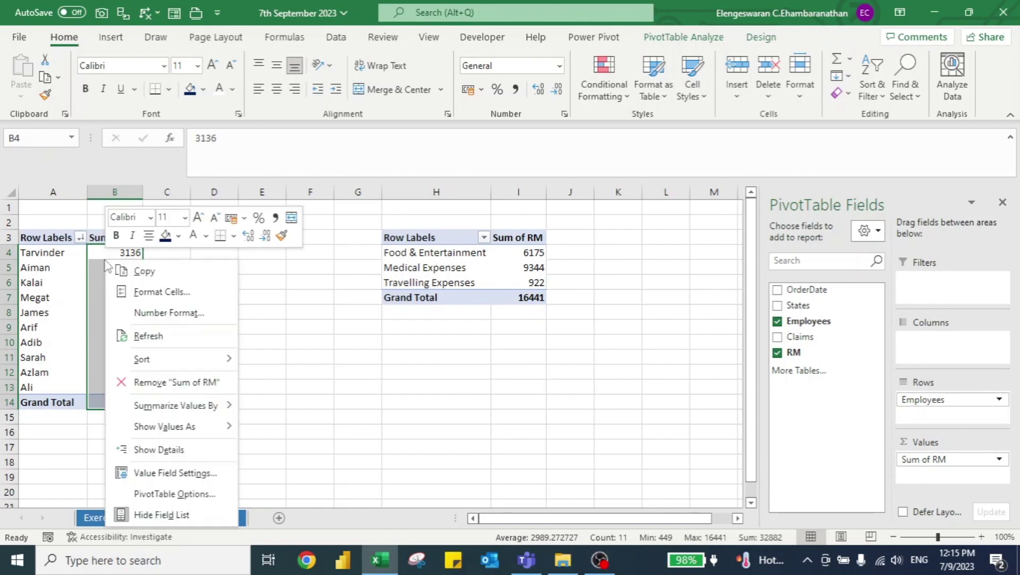
click(156, 292)
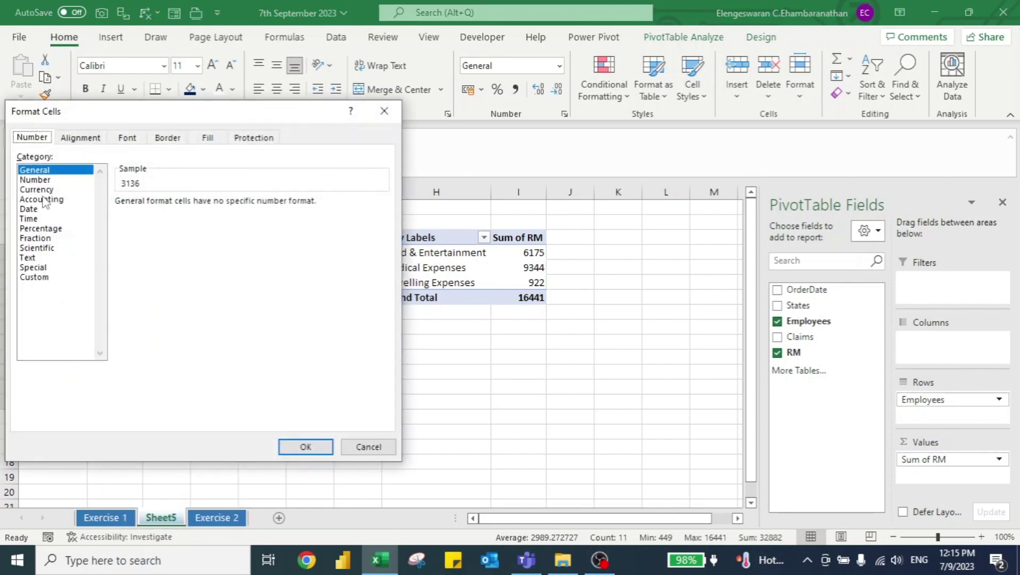
click(44, 200)
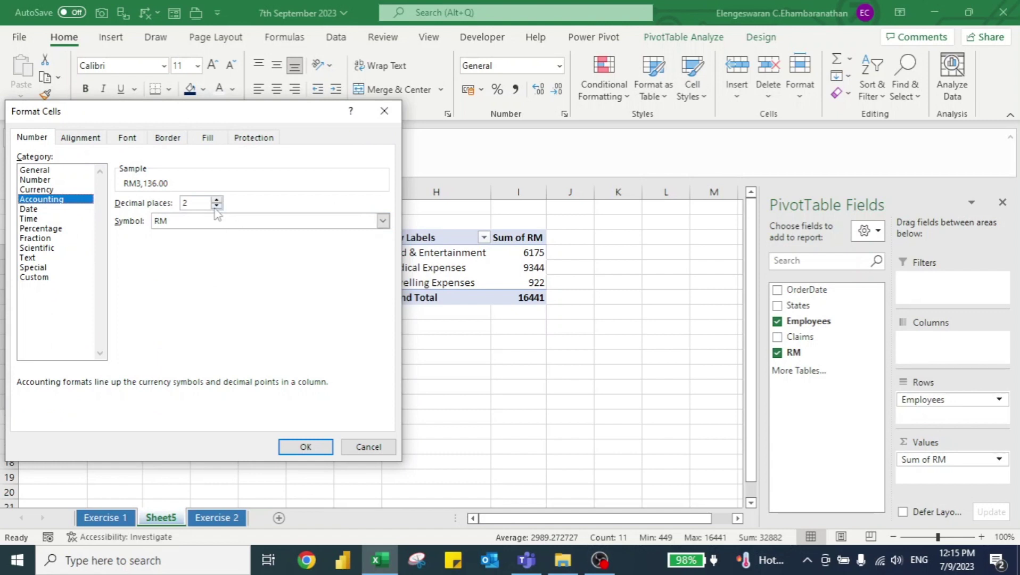
click(216, 207)
click(212, 217)
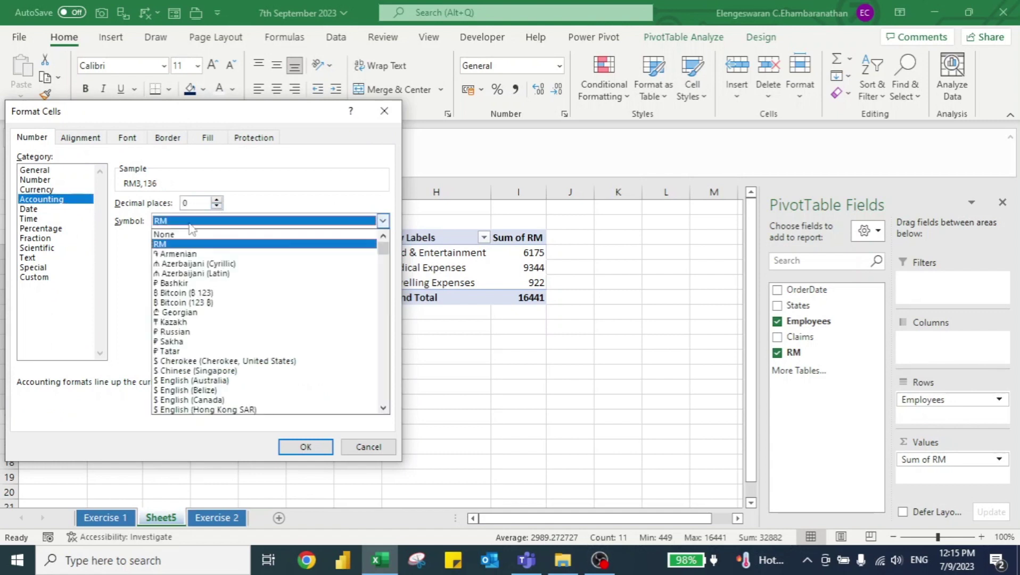
click(167, 238)
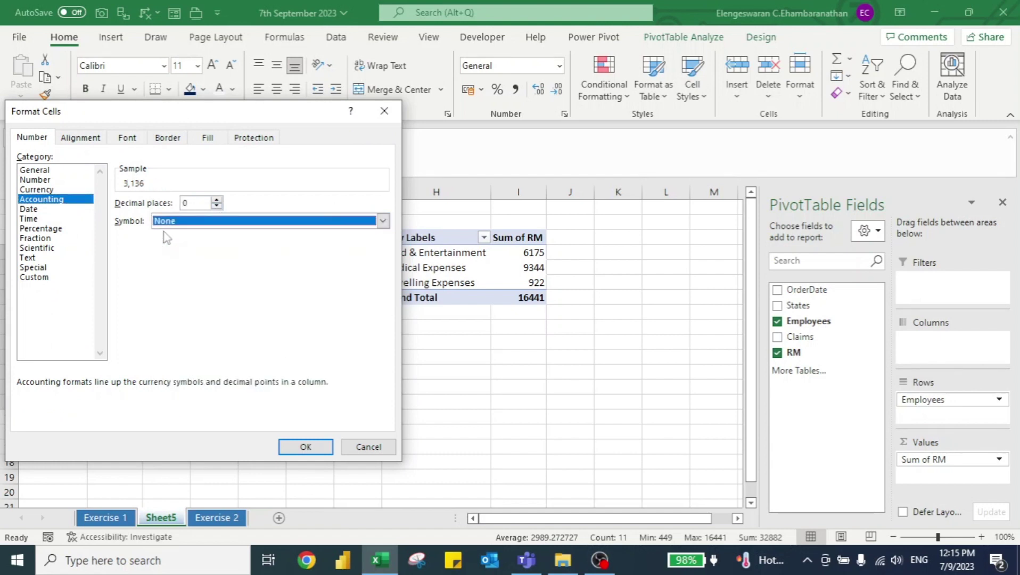
click(297, 446)
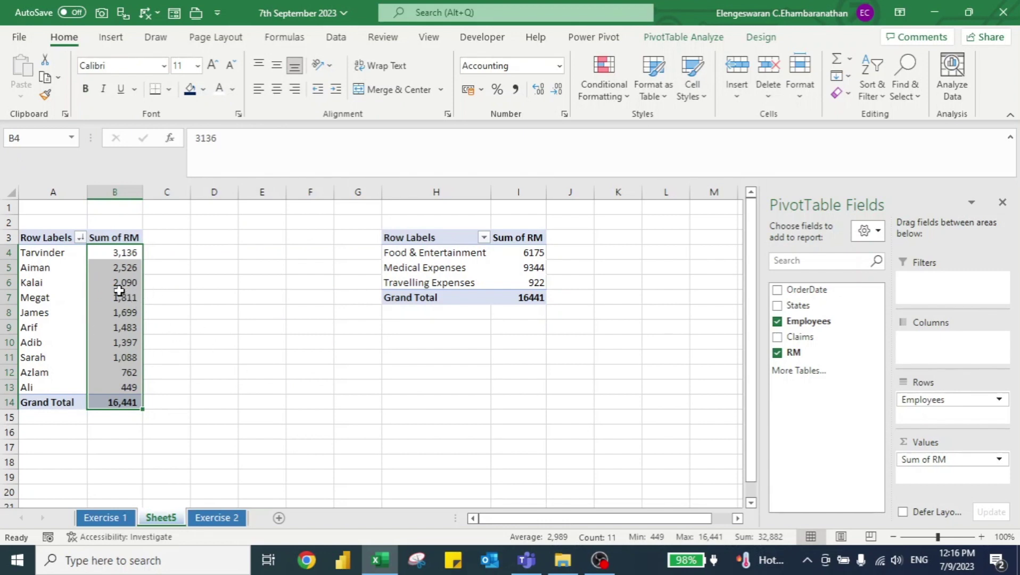
click(498, 250)
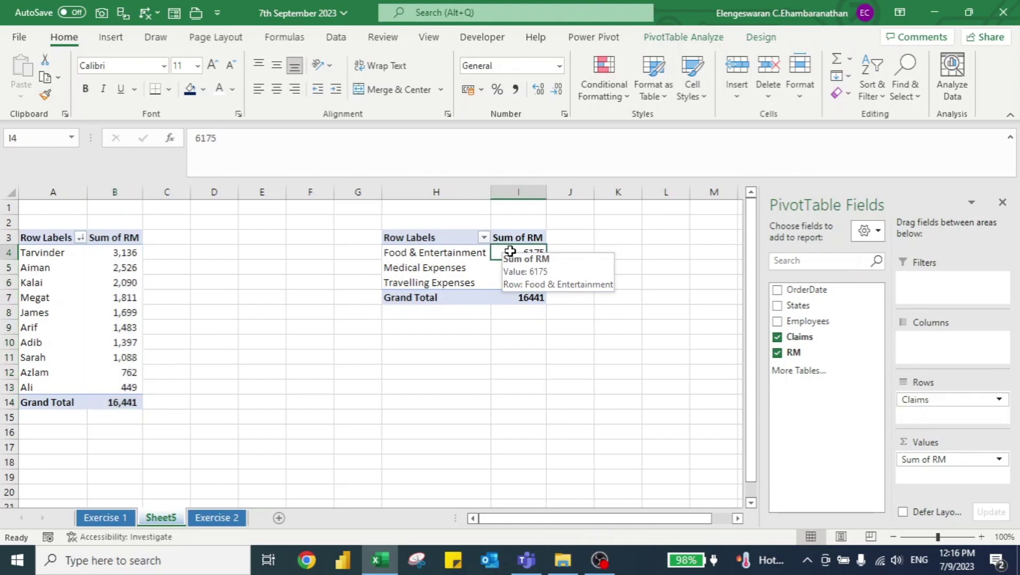
Sort the claim-type pivot largest to smallest and select its values I4:I7
right_click(511, 254)
mouse_move(572, 351)
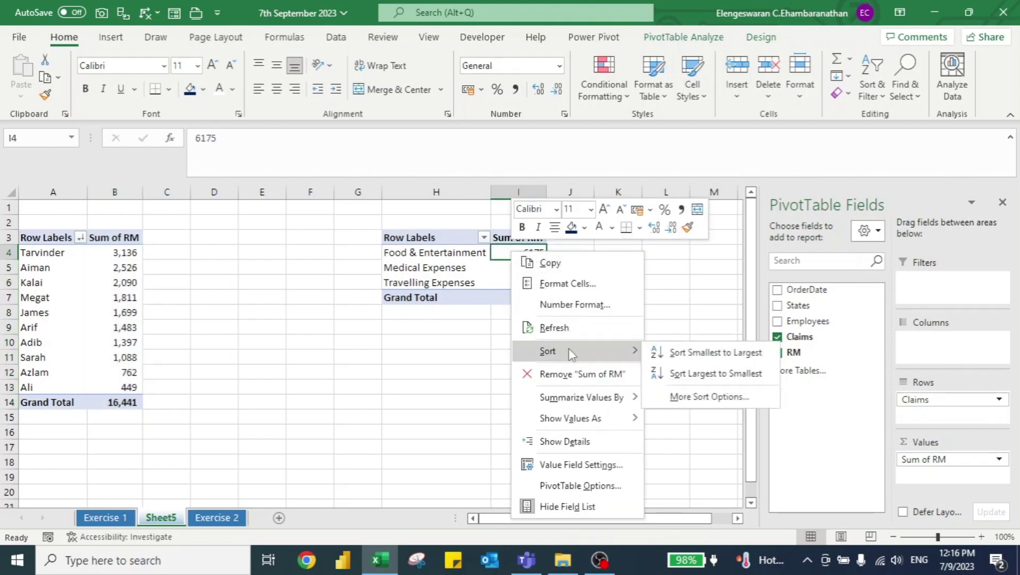
click(678, 374)
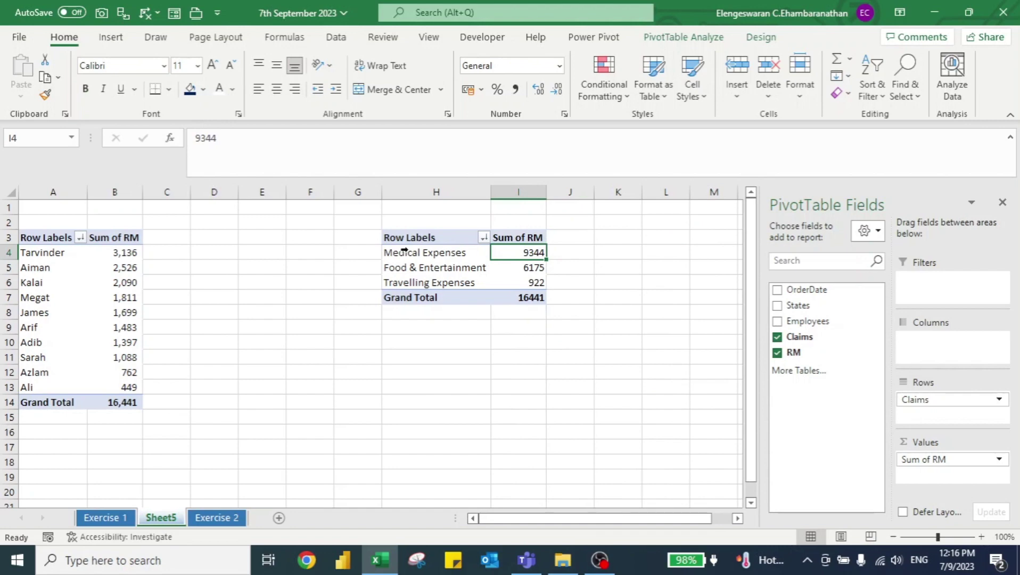
key(ctrl+shift+Down)
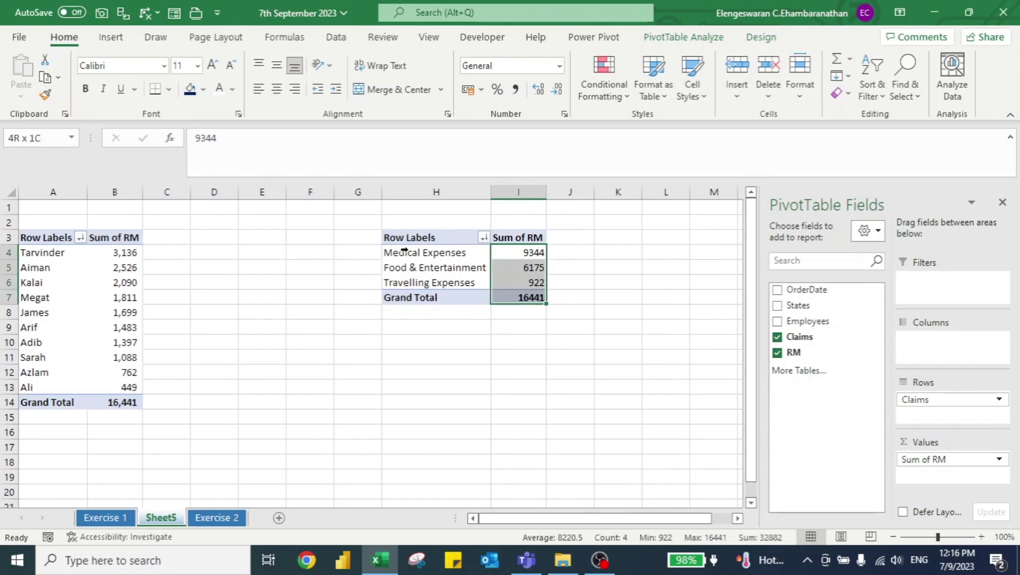
Format the claims Sum of RM values as Accounting with 0 decimals and no currency symbol
right_click(500, 252)
click(534, 283)
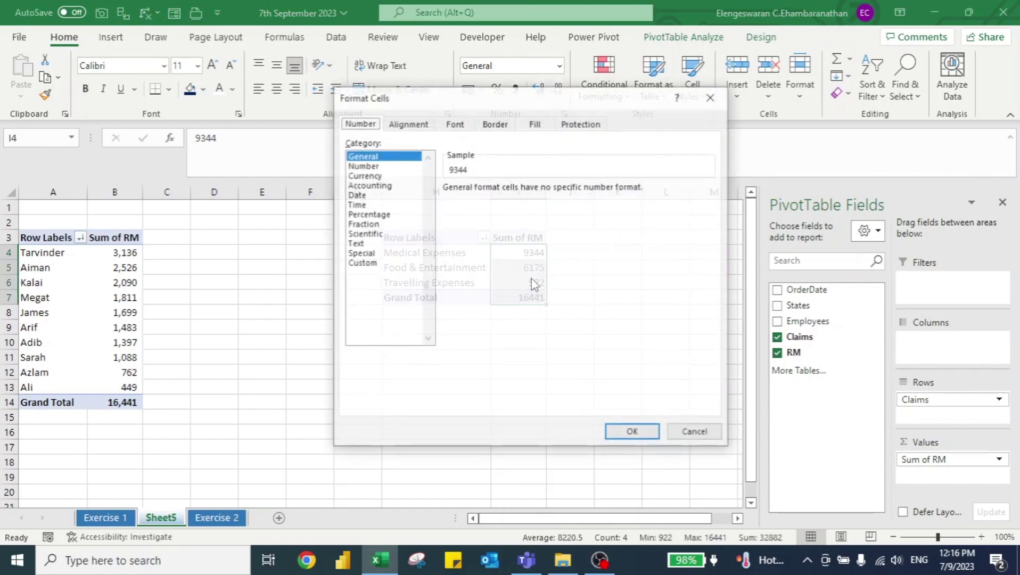
click(364, 185)
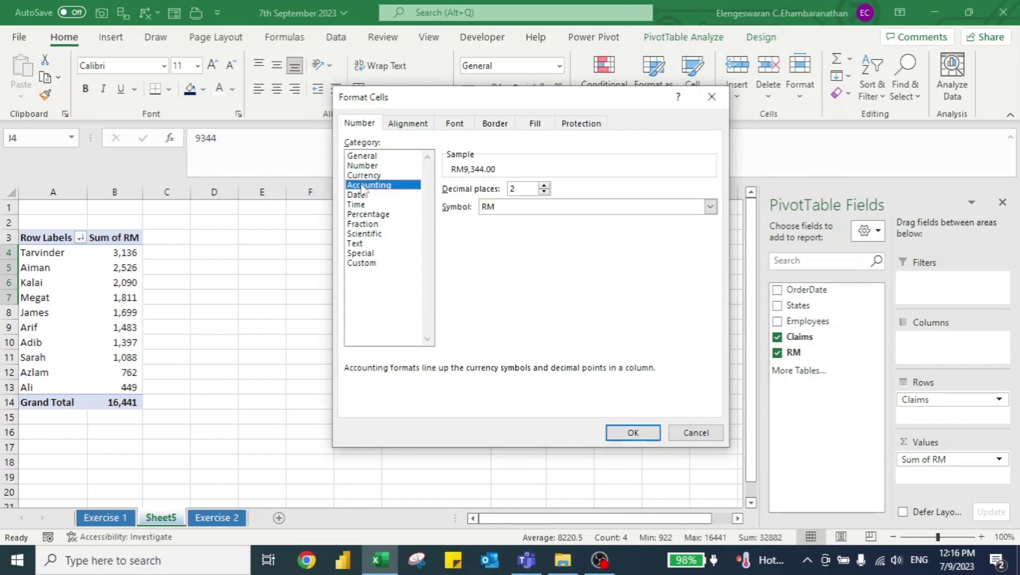
double_click(543, 193)
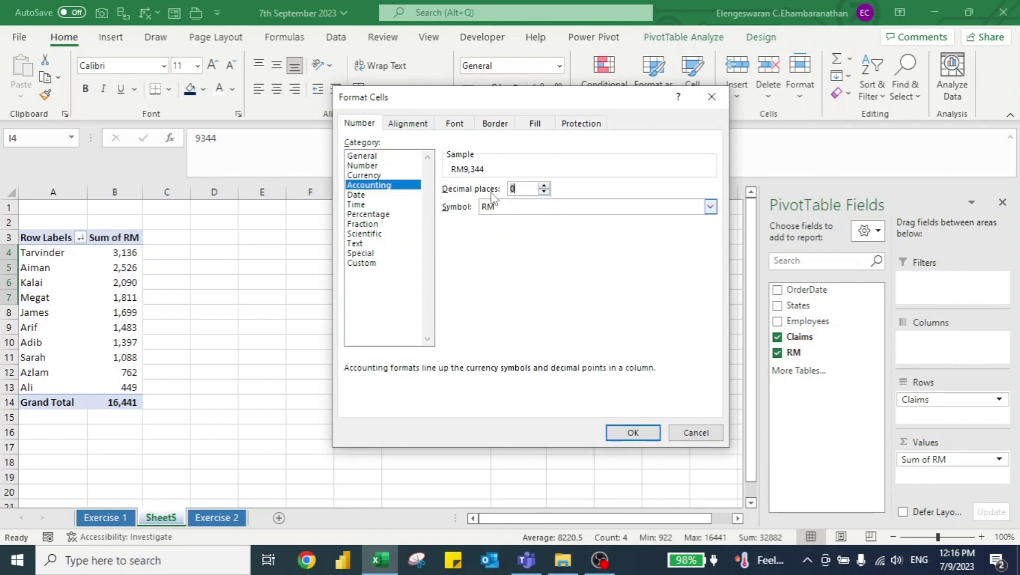
click(489, 208)
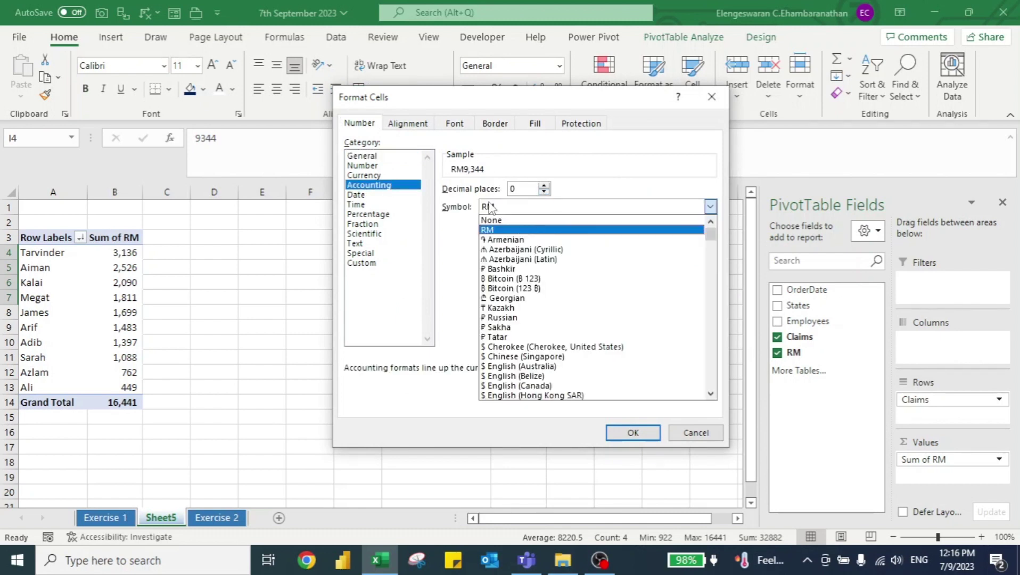
click(510, 221)
click(632, 432)
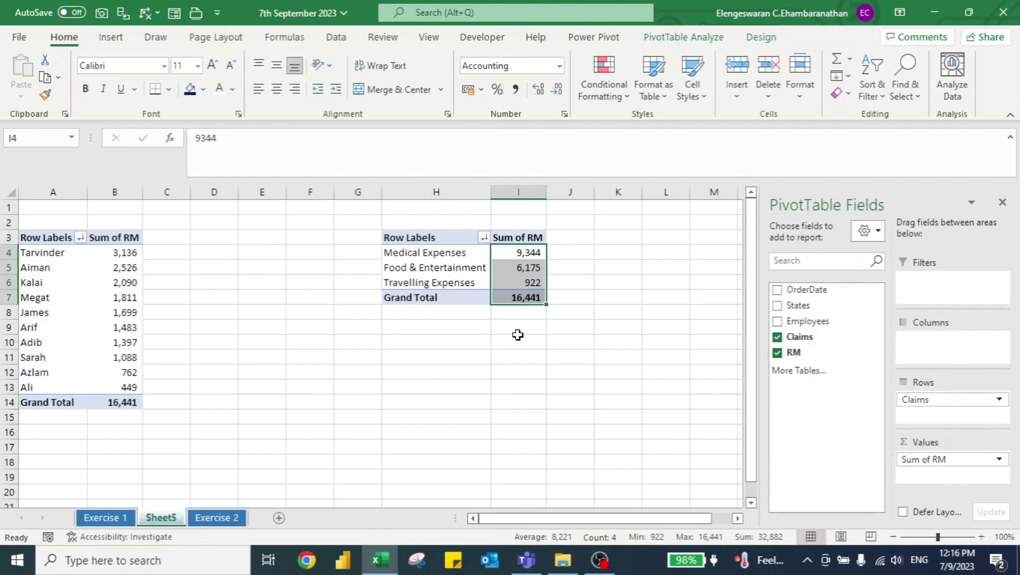
Insert a clustered bar PivotChart from the employee Sum of RM pivot
click(109, 258)
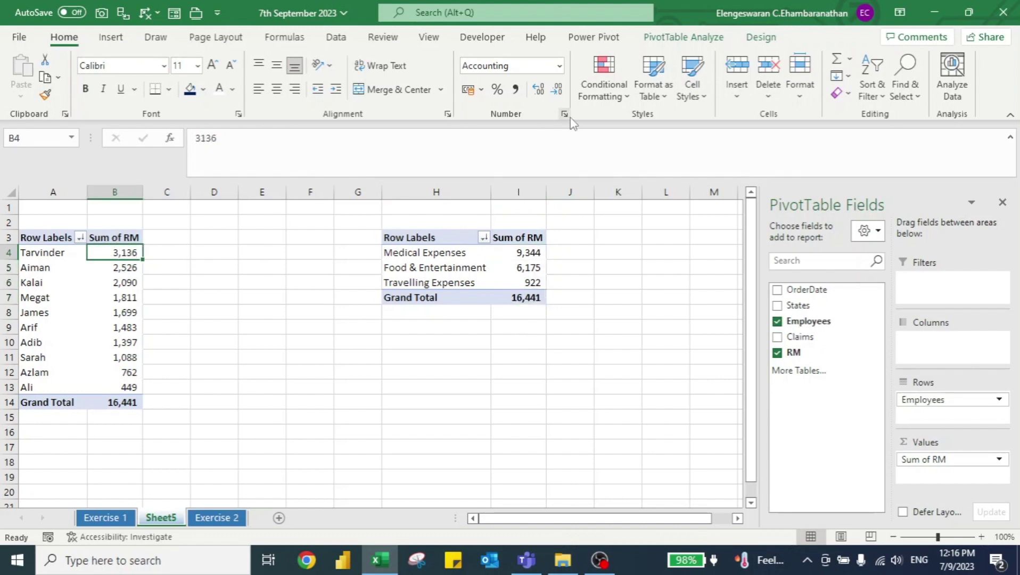
click(673, 42)
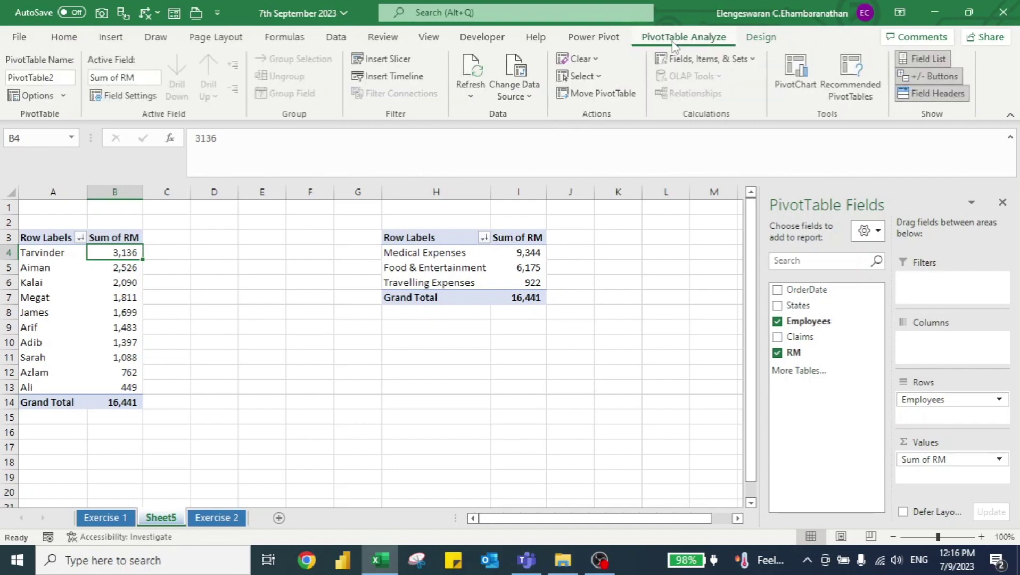
click(797, 75)
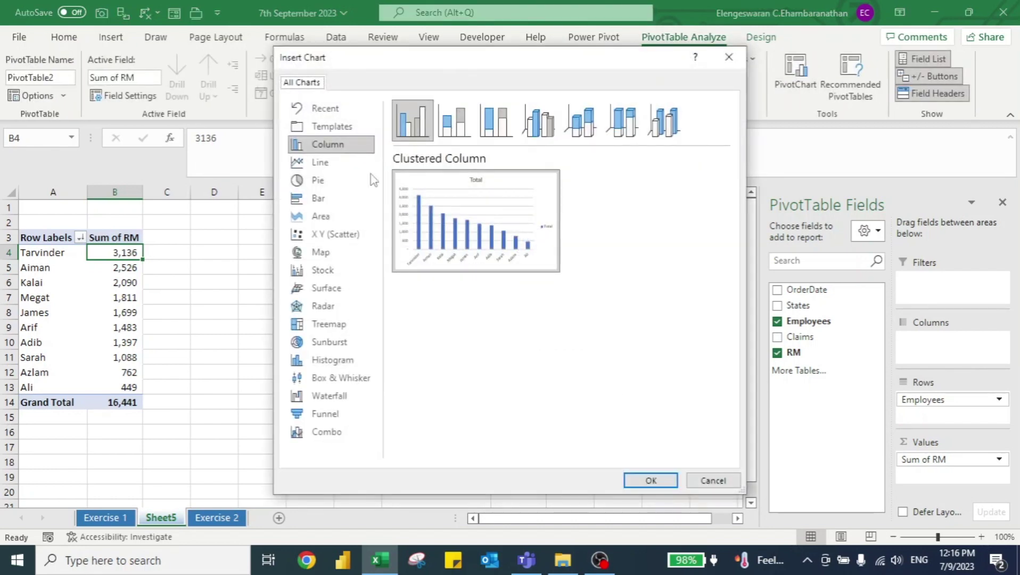
click(330, 198)
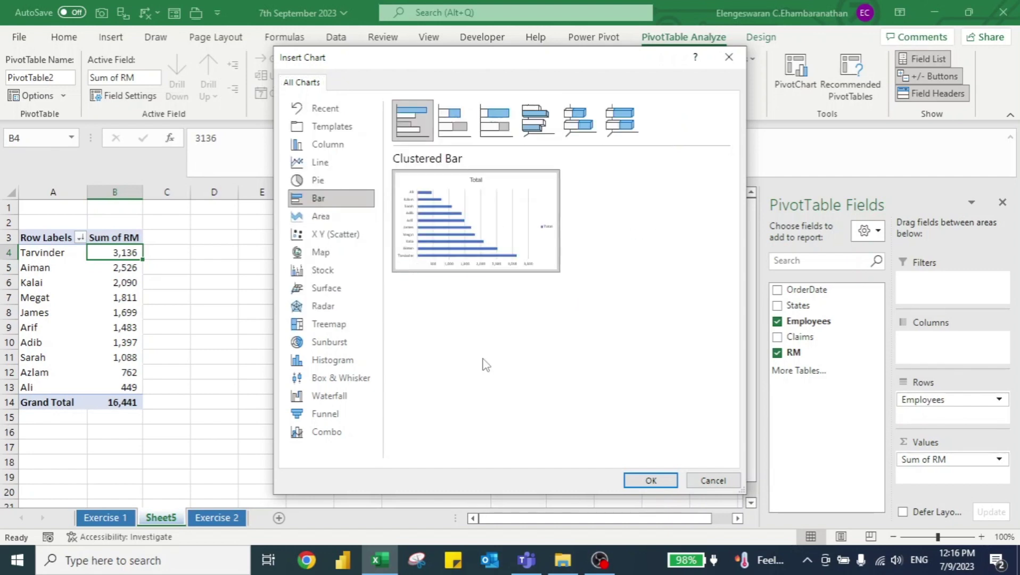
click(650, 480)
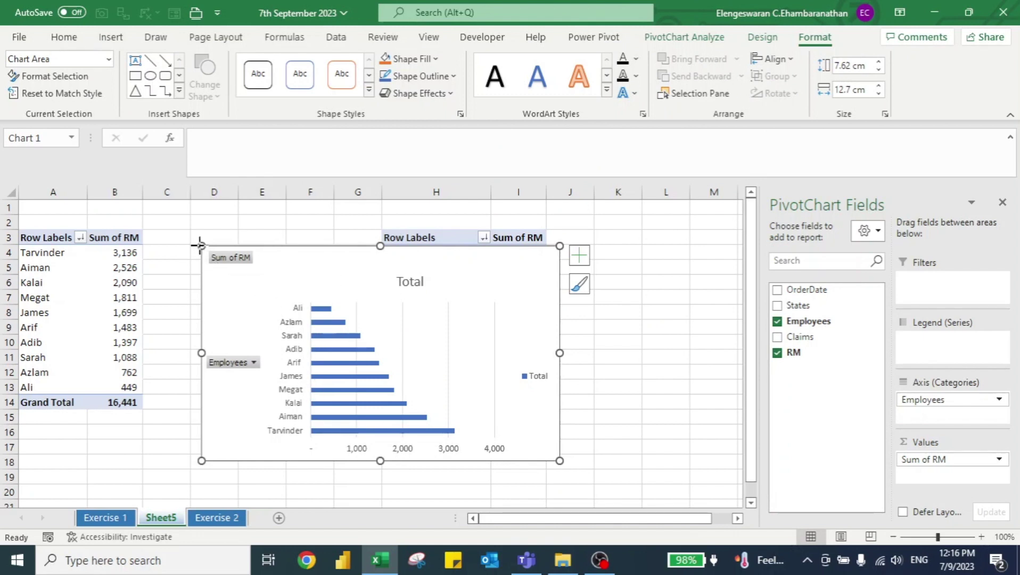
Enlarge the bar chart leftward to column A and hide all its field buttons
drag(200, 245, 39, 232)
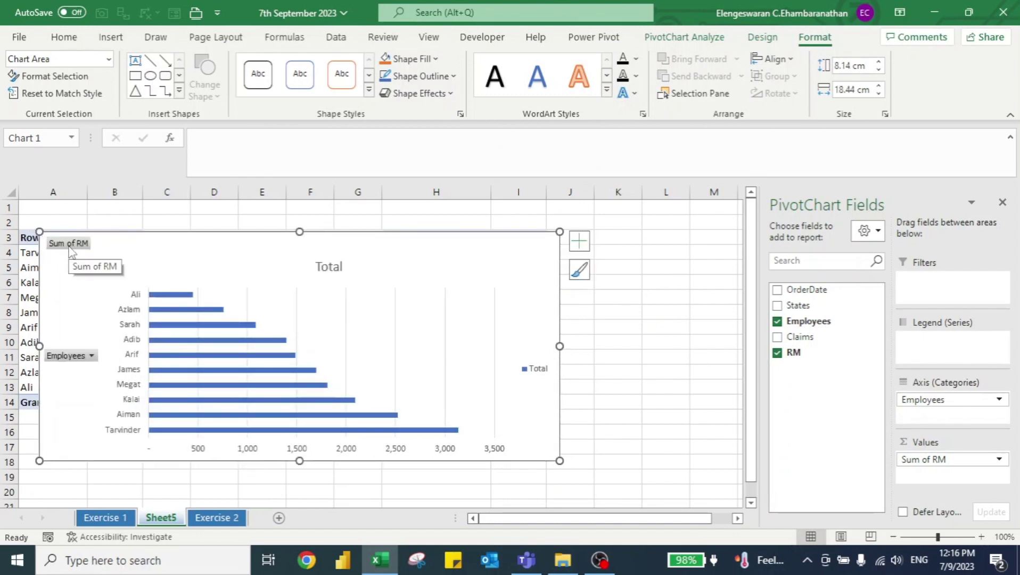
right_click(71, 249)
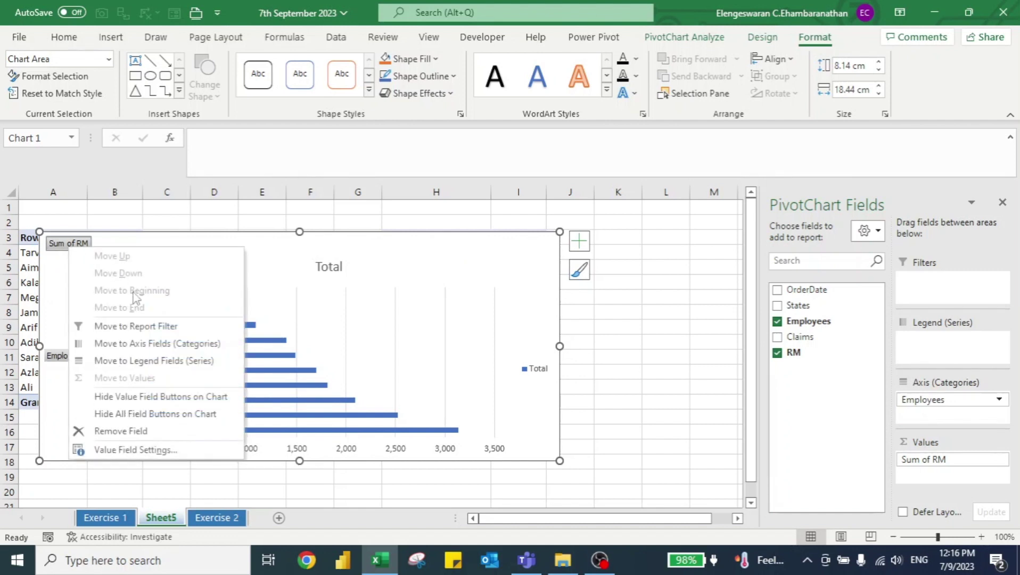
click(132, 414)
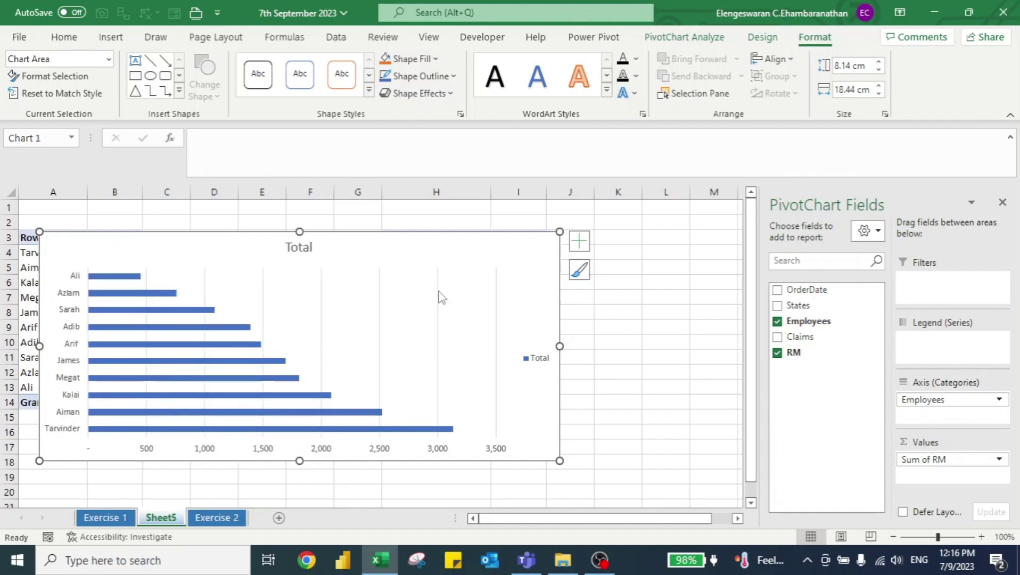
Remove the chart's legend and gridlines and add data labels to the bars
click(579, 240)
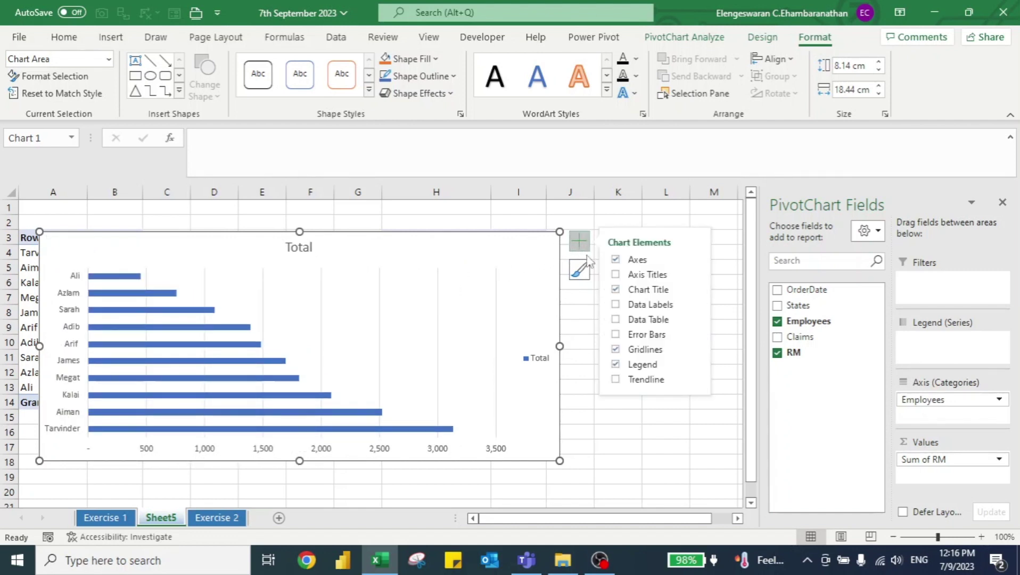
click(616, 367)
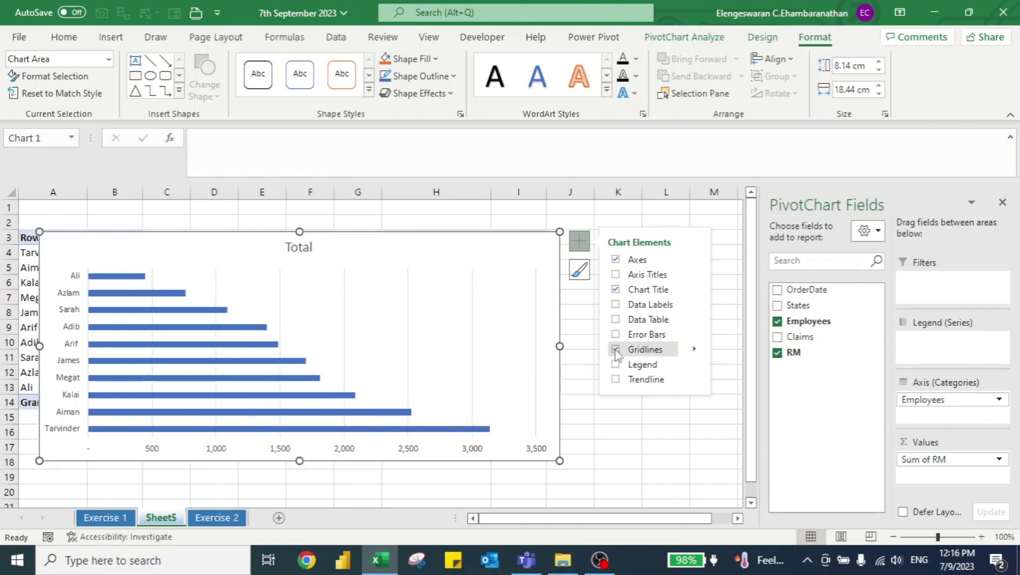
click(616, 352)
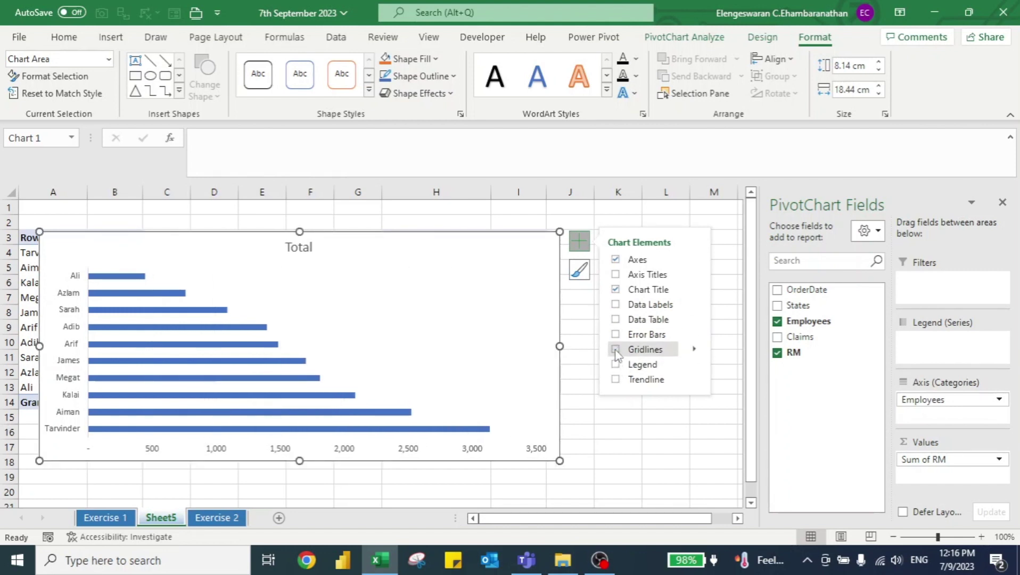
click(616, 305)
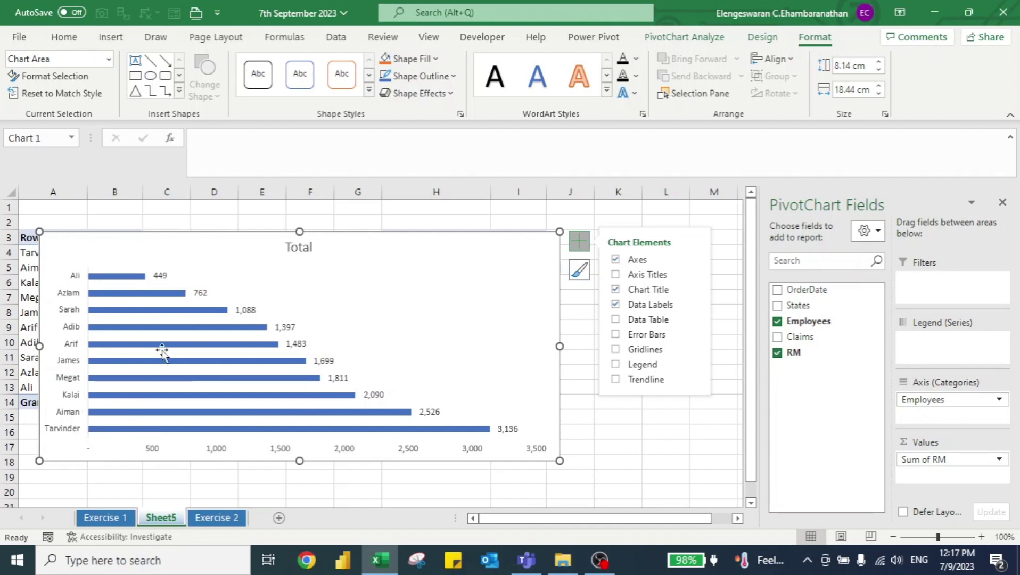
Set the employee axis to categories in reverse order, Tarvinder on top, and narrow the chart to column G
click(61, 432)
right_click(61, 431)
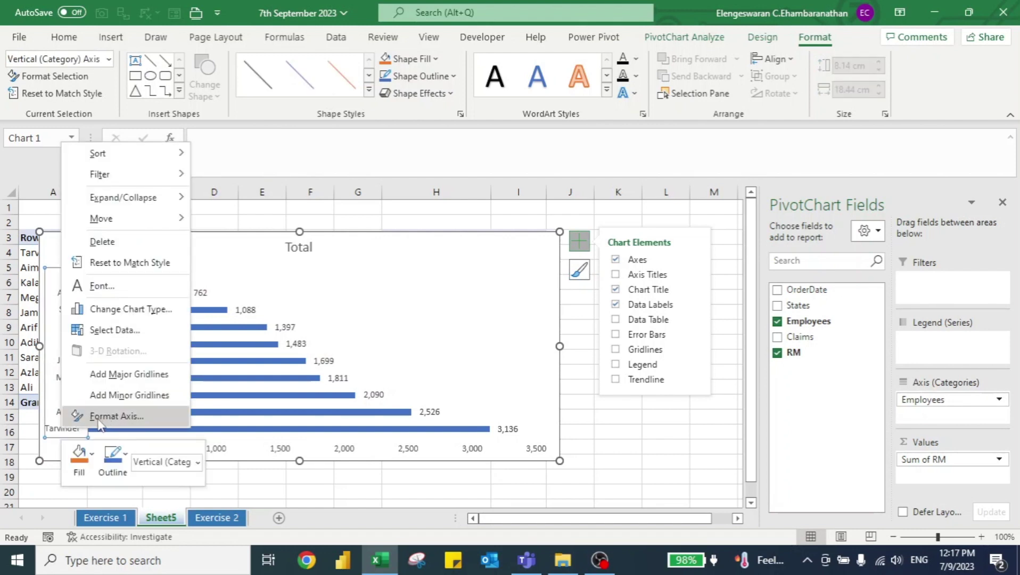
click(116, 417)
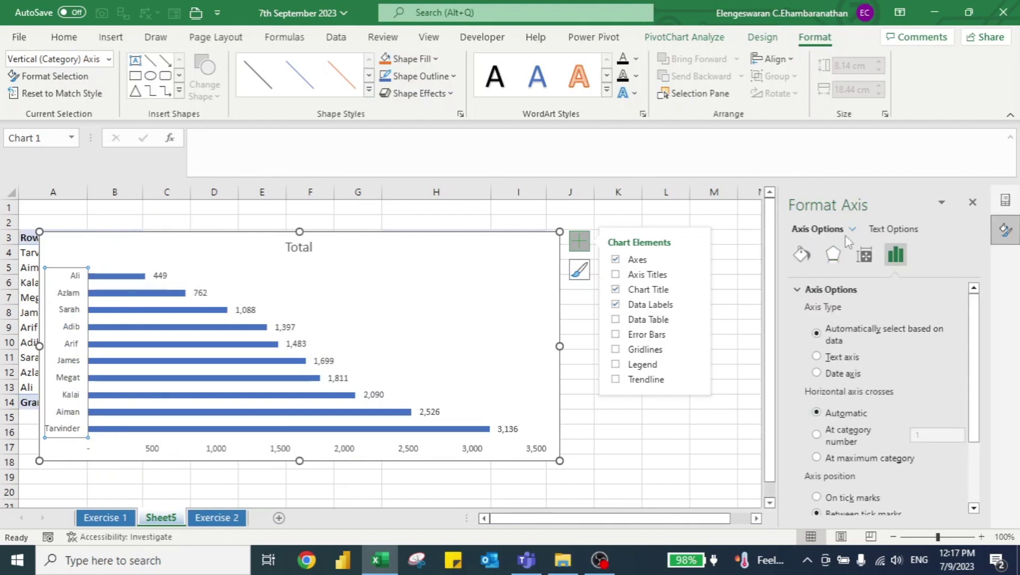
scroll(860, 346, down, 3)
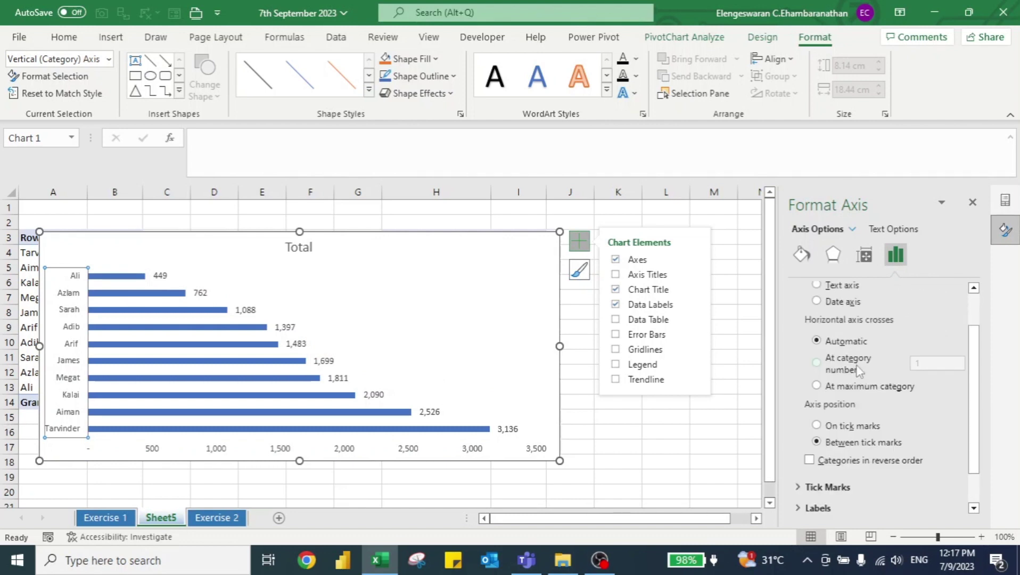
click(809, 461)
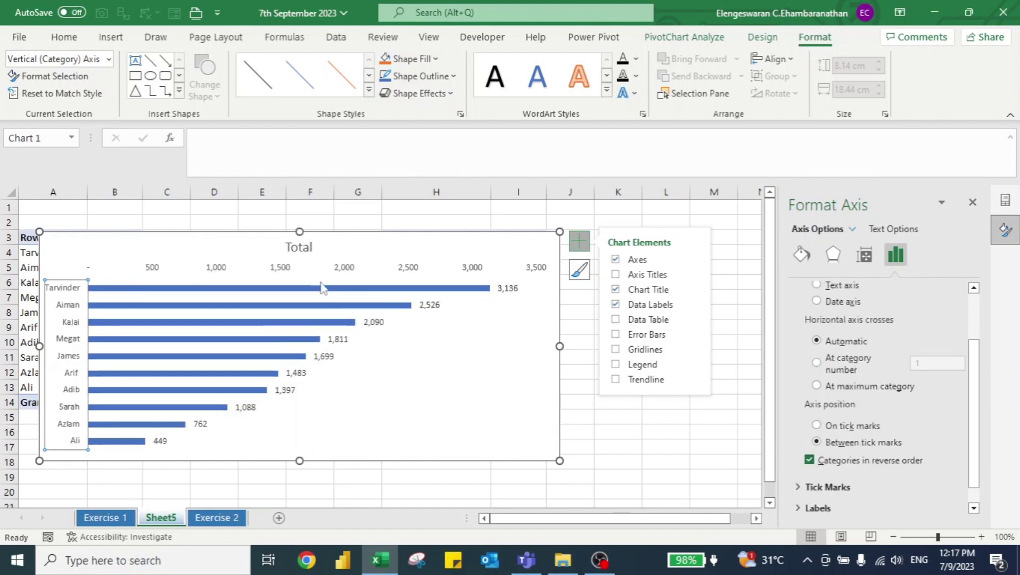
drag(559, 460, 344, 472)
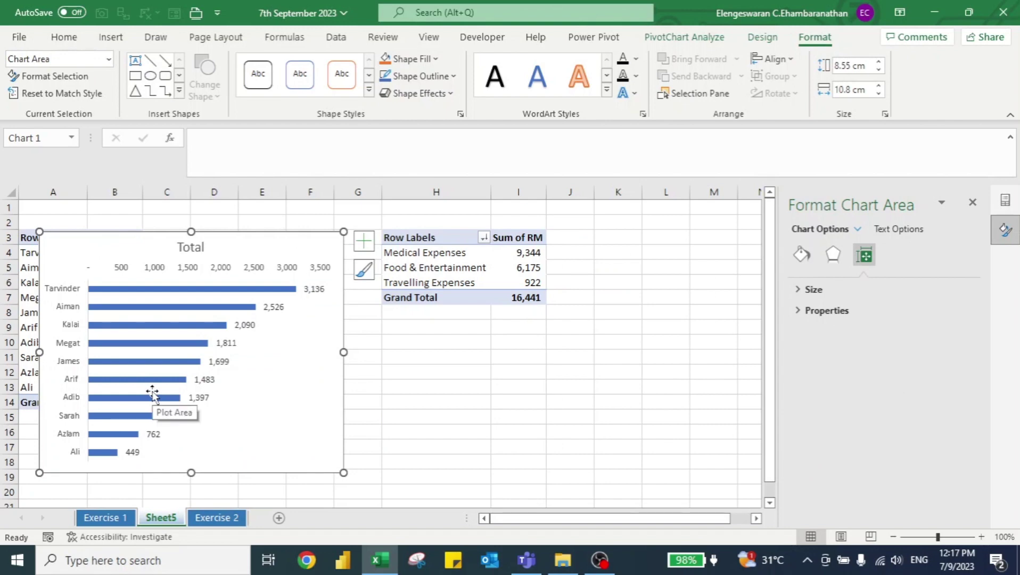
Add a new Sheet6 and move the bar chart there from Sheet5, pasting at B3
key(shift+F11)
click(209, 517)
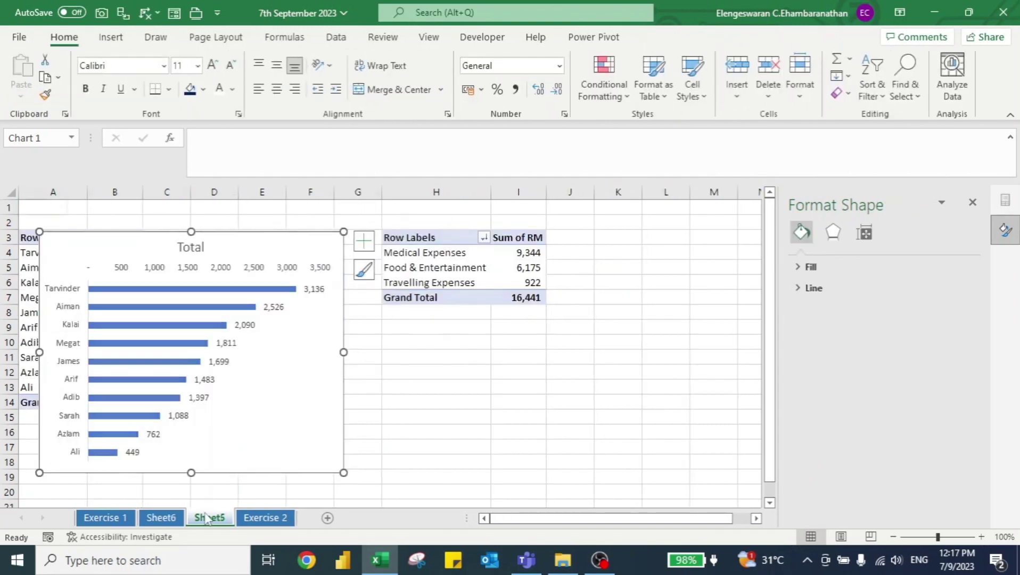
key(ctrl+x)
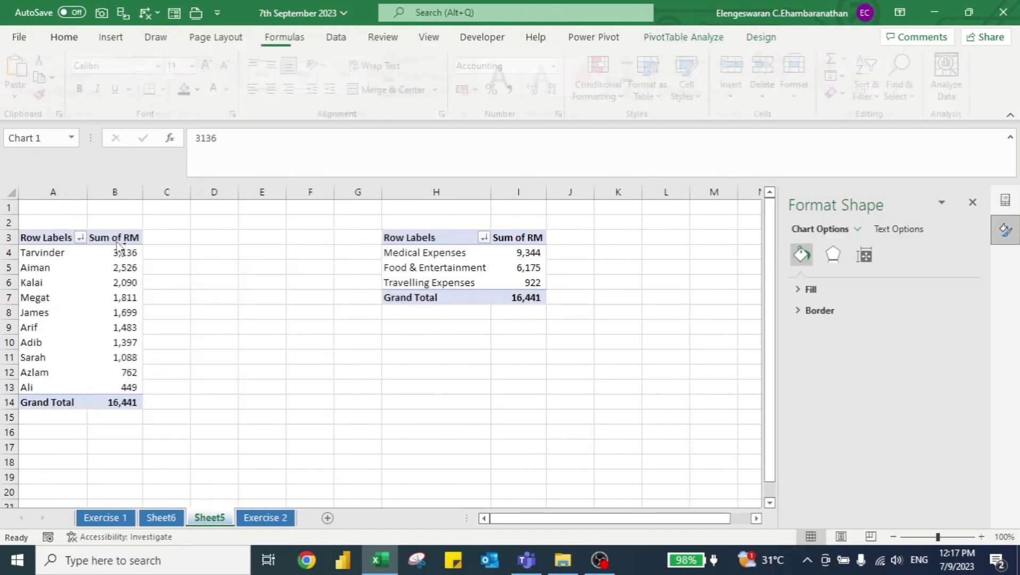
click(161, 517)
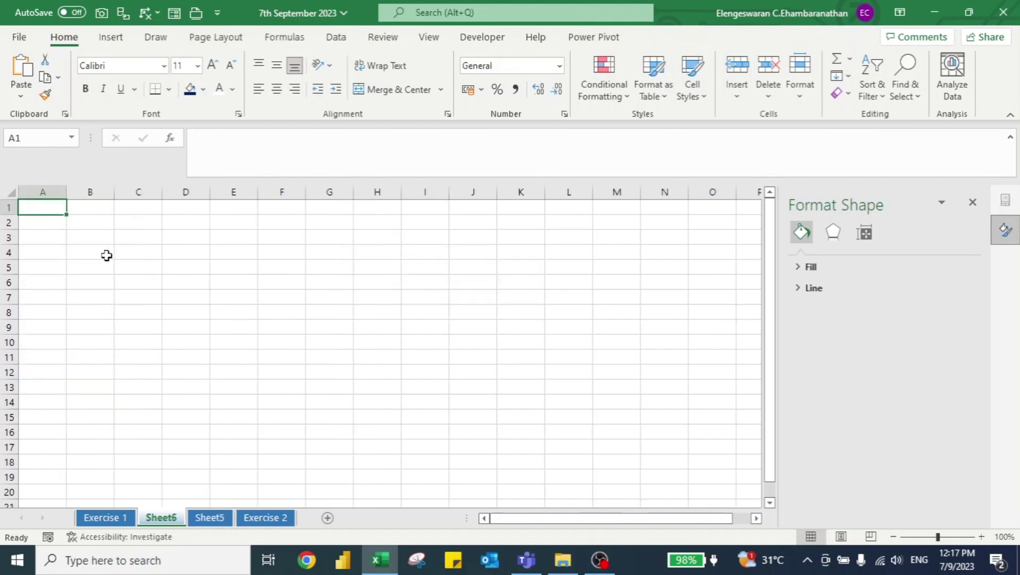
click(90, 237)
key(ctrl+v)
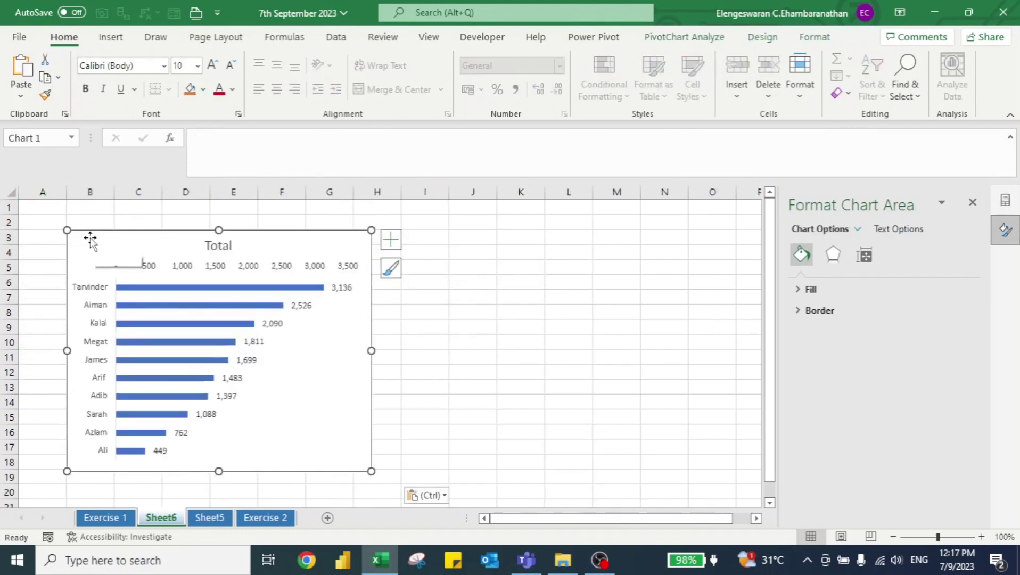
Resize the chart to span columns A–G and delete its horizontal value axis
mouse_move(90, 237)
mouse_down()
mouse_move(53, 242)
mouse_move(158, 229)
mouse_move(98, 240)
mouse_up()
drag(380, 472, 326, 468)
drag(76, 349, 24, 348)
drag(326, 350, 336, 349)
click(272, 273)
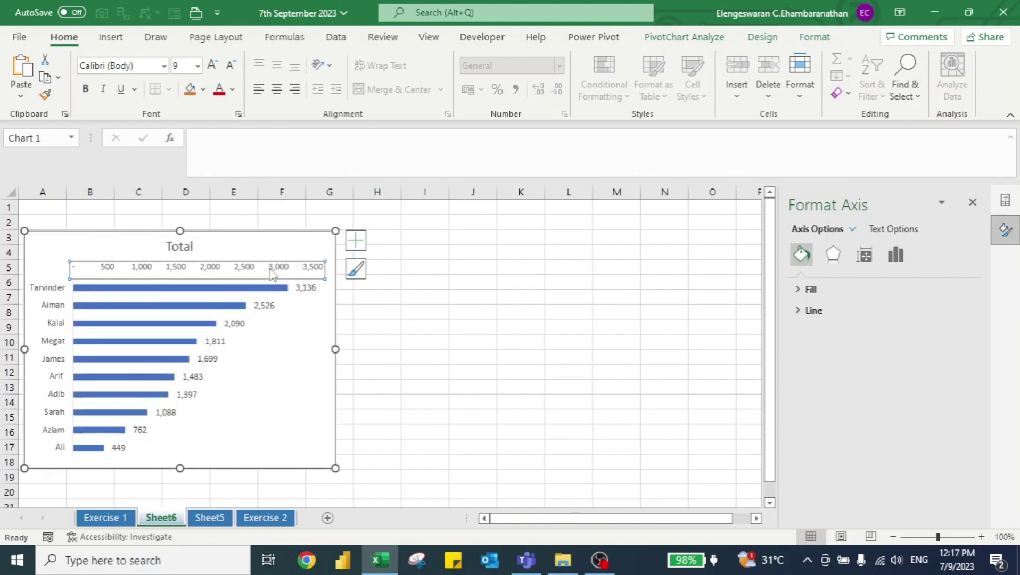
key(Delete)
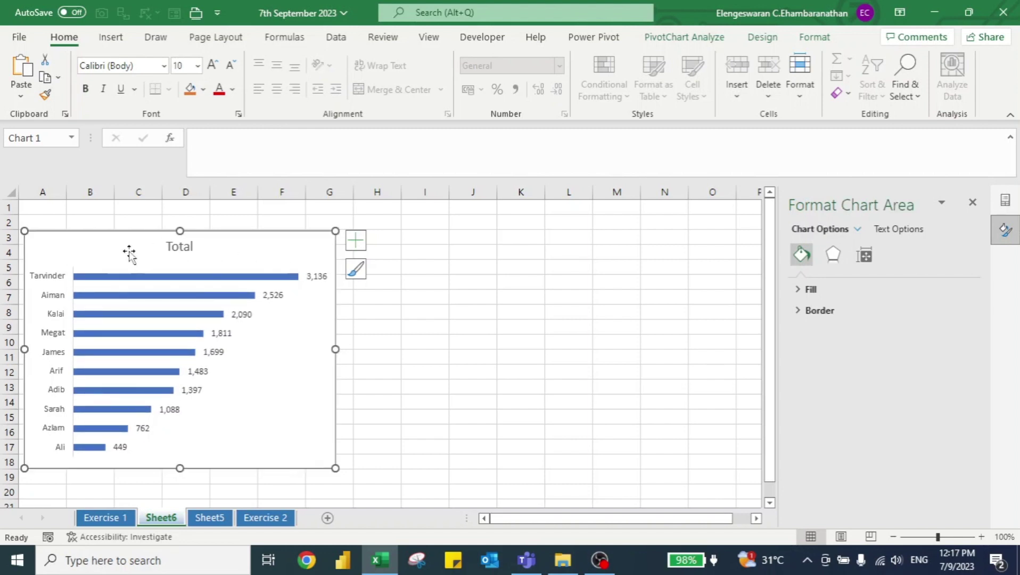
Replace the 'Total' chart title with 'Employee's Claim Expenses' and nudge the bar chart slightly lower
click(172, 250)
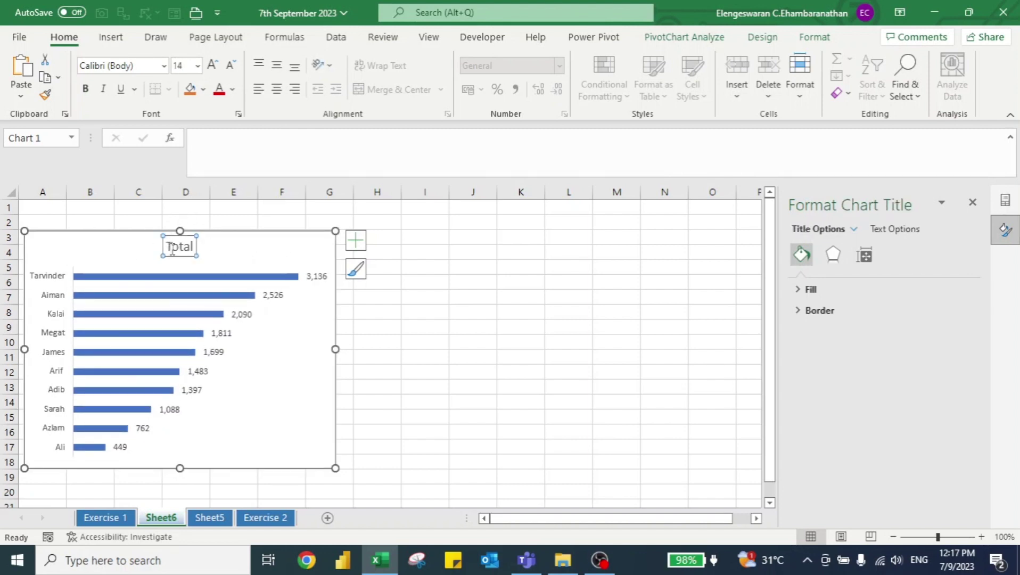
click(181, 244)
double_click(181, 244)
key(BackSpace)
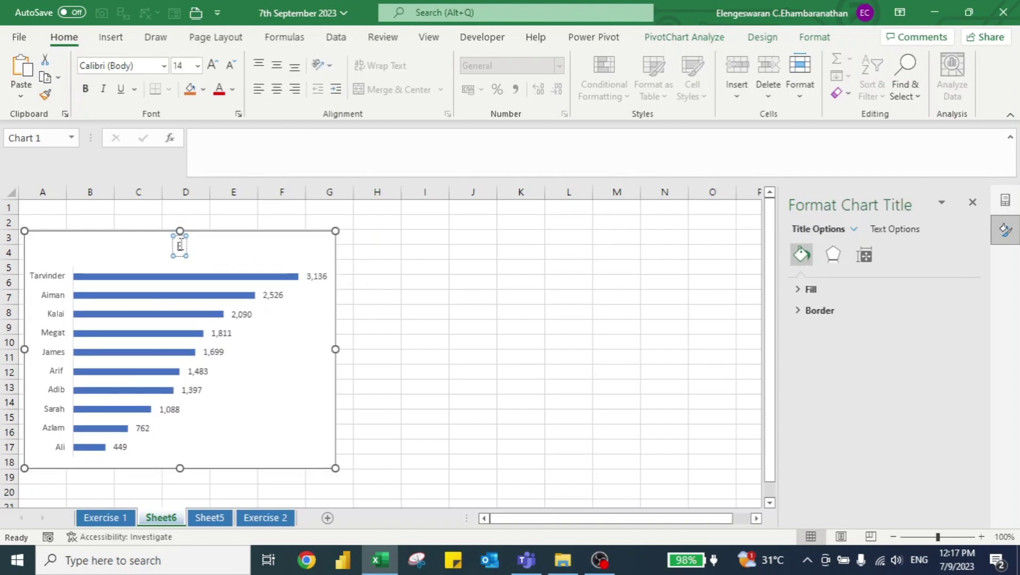
text(Emplyee)
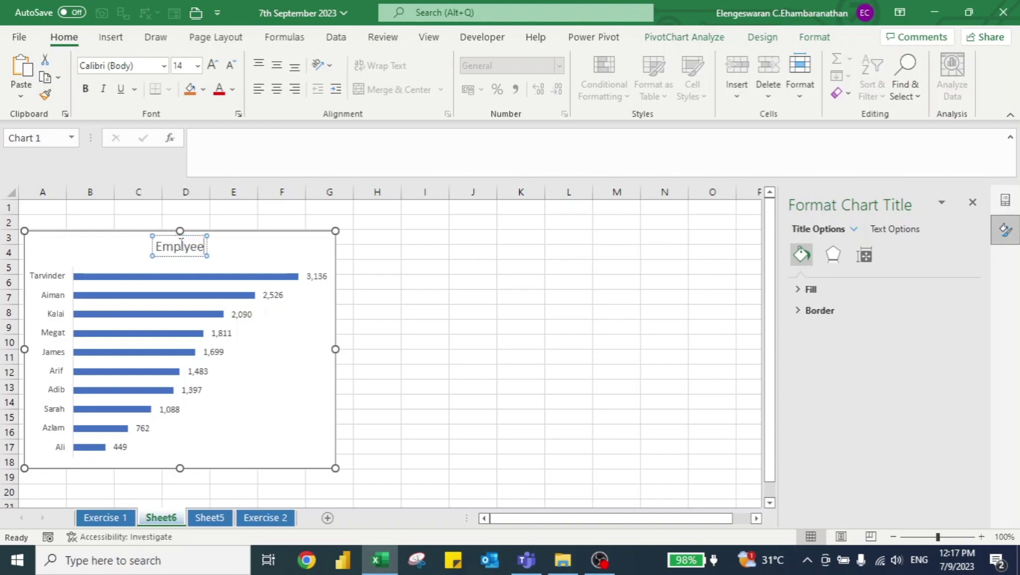
key(BackSpace)
key(BackSpace)
key(BackSpace)
text(oyee)
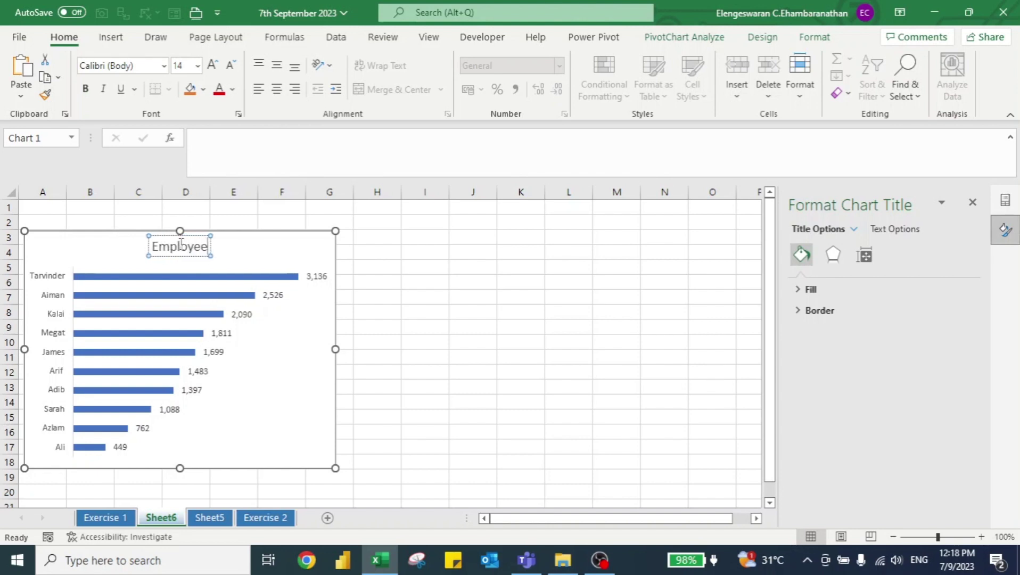
text('s Clai)
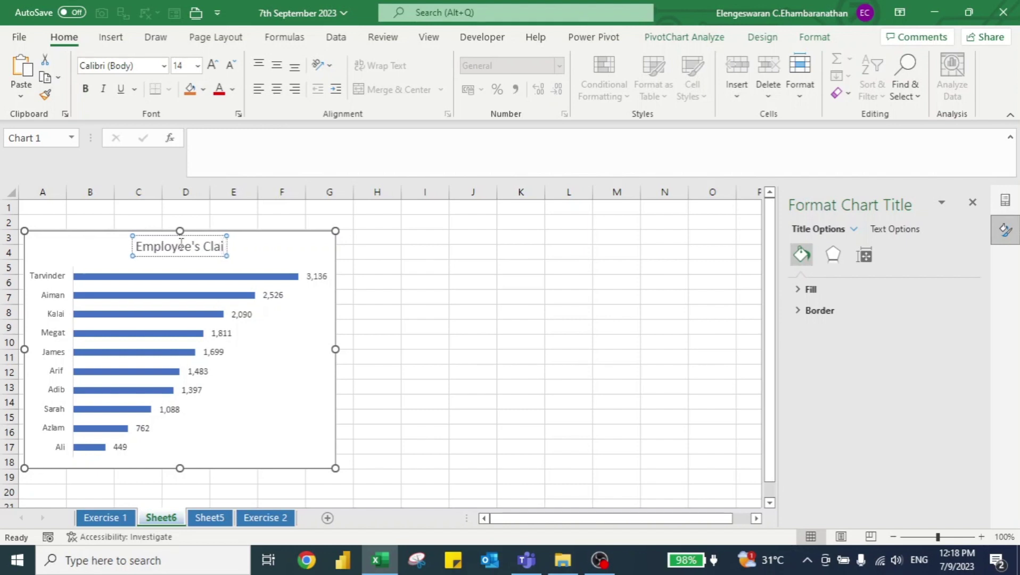
text(m Expenses)
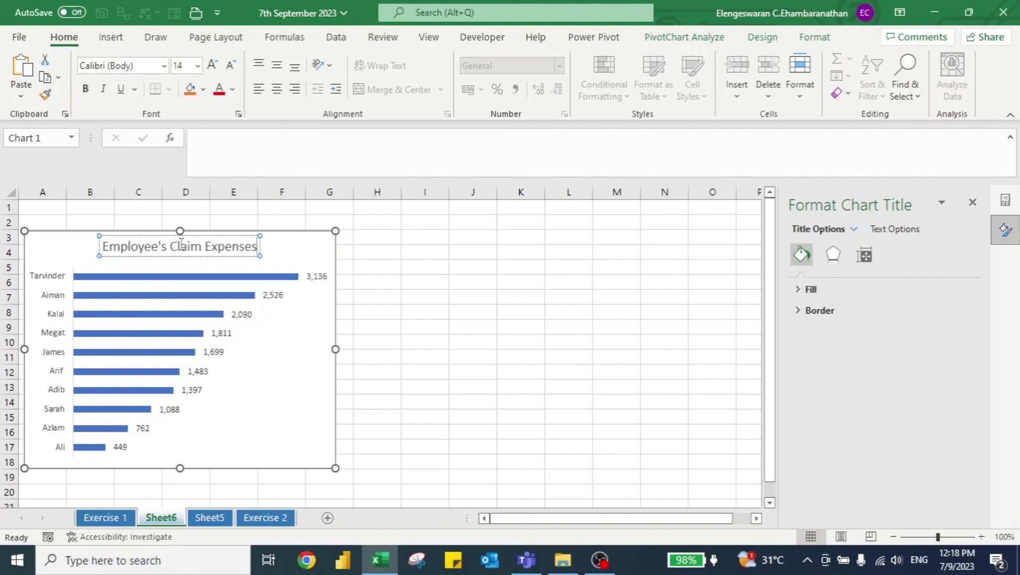
click(453, 309)
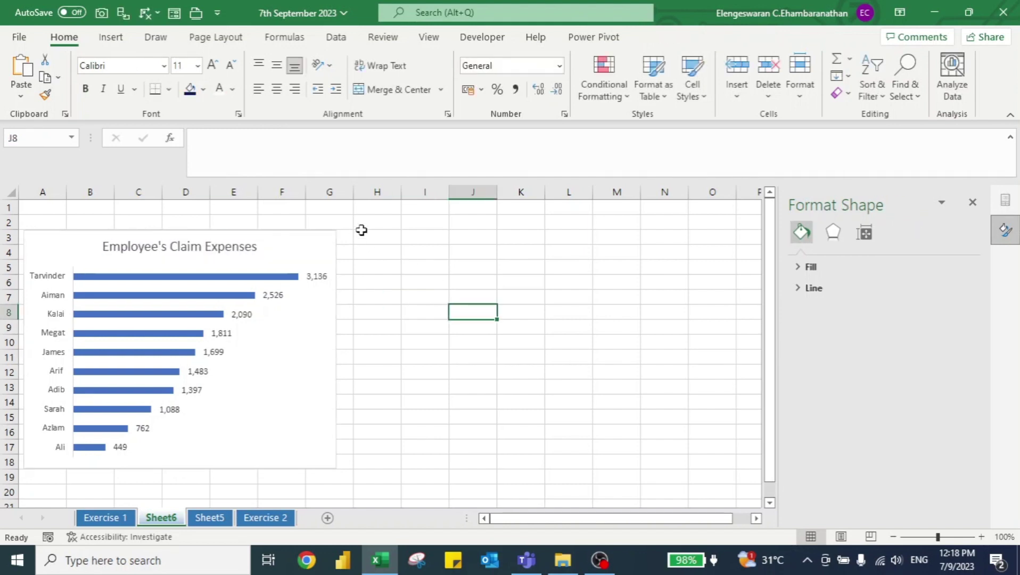
drag(298, 244, 298, 257)
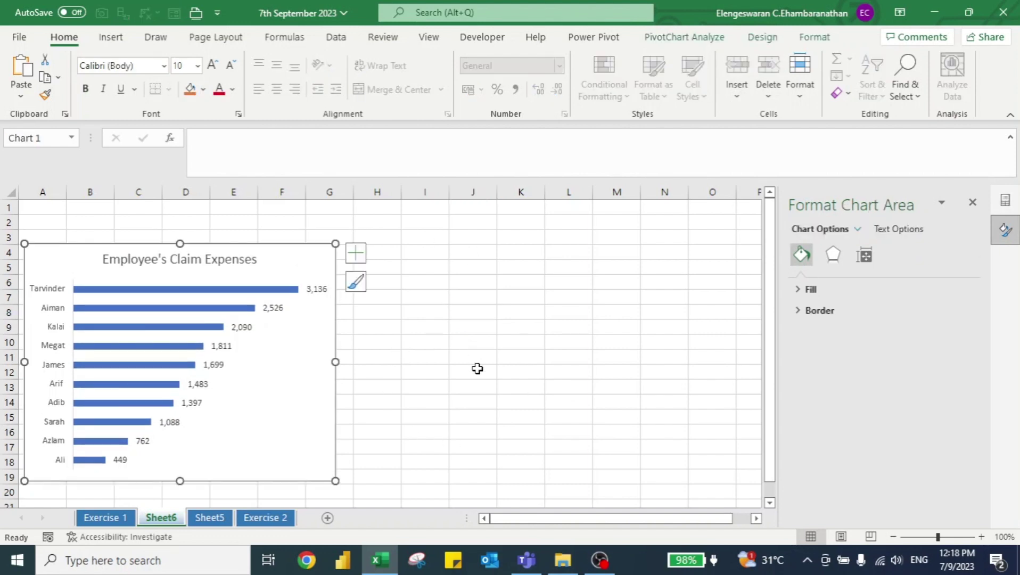
Insert a Clustered Column PivotChart from the claims-type pivot table on Sheet5
click(209, 517)
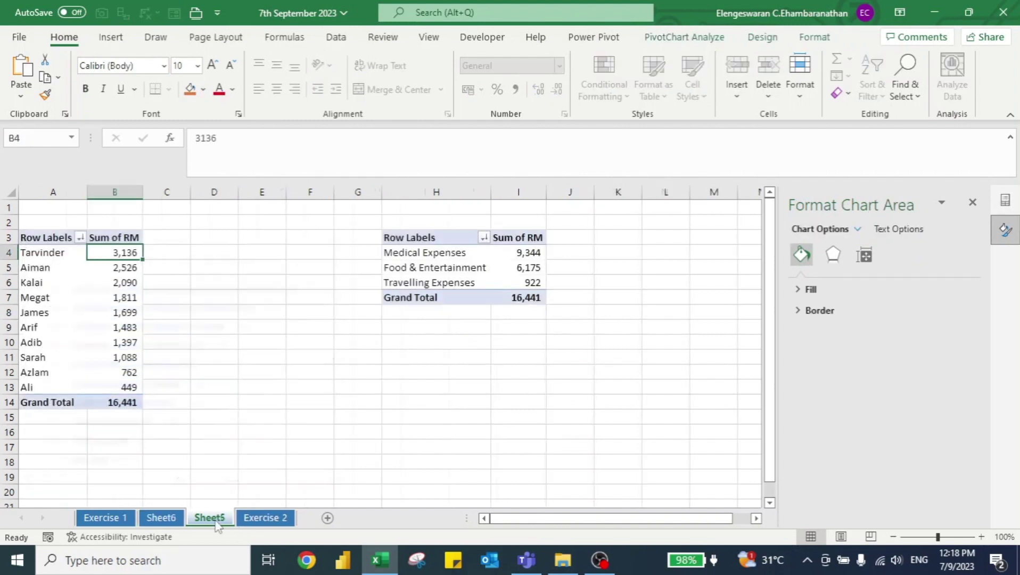
click(522, 266)
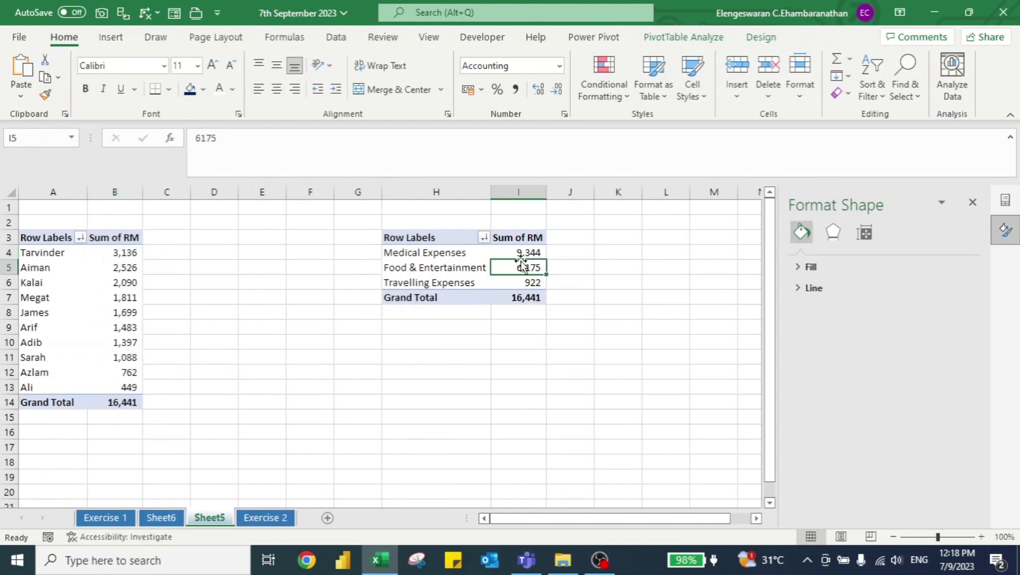
click(684, 37)
click(788, 75)
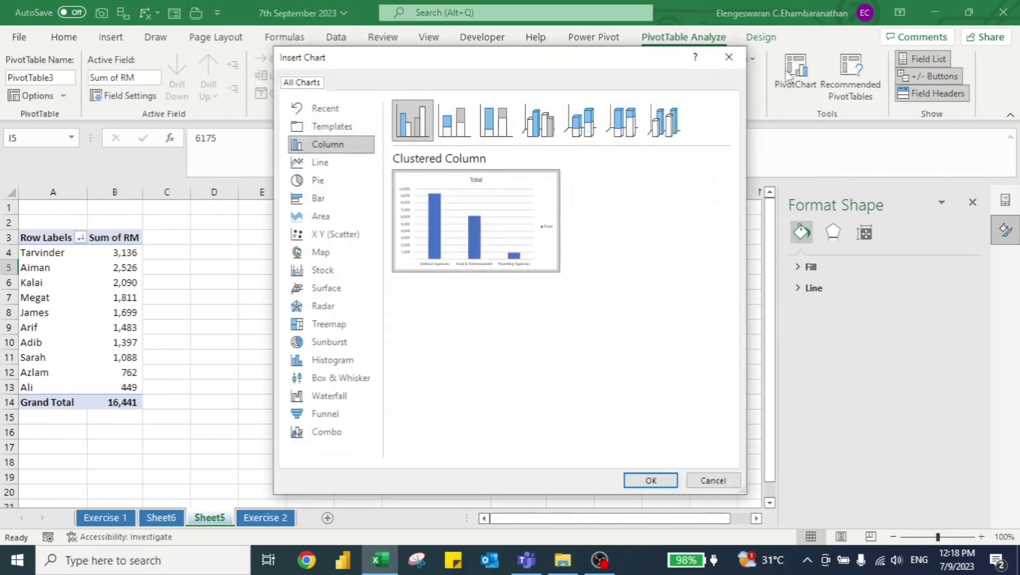
click(646, 480)
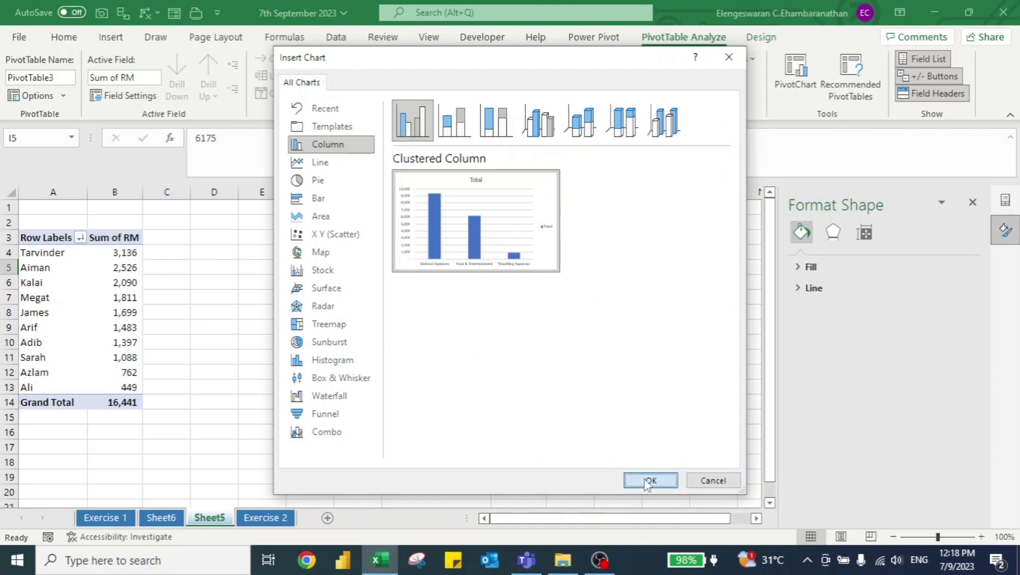
Remove the legend and gridlines, add data labels, hide all field buttons, then cut the chart
click(589, 258)
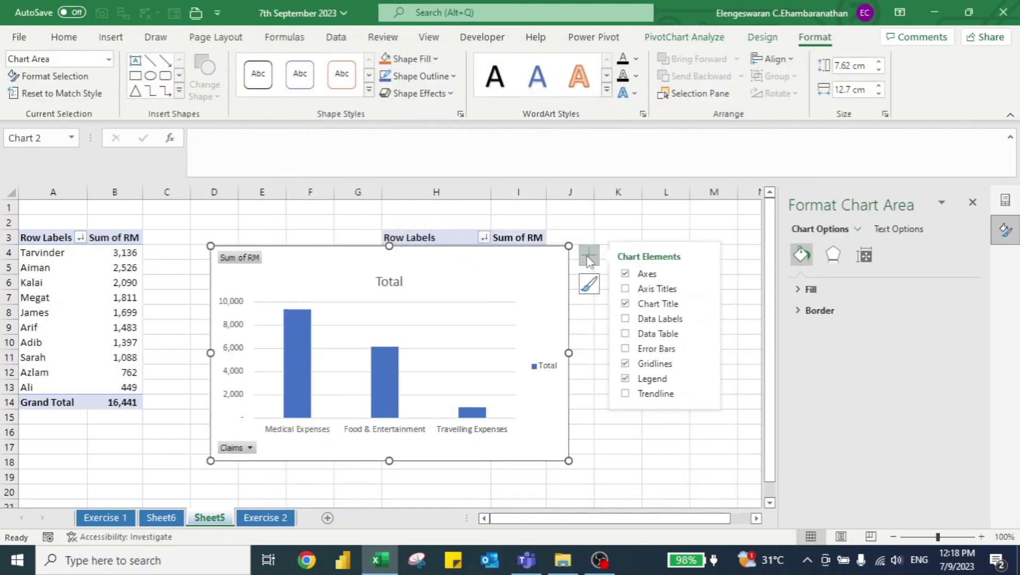
click(626, 379)
click(626, 363)
click(625, 319)
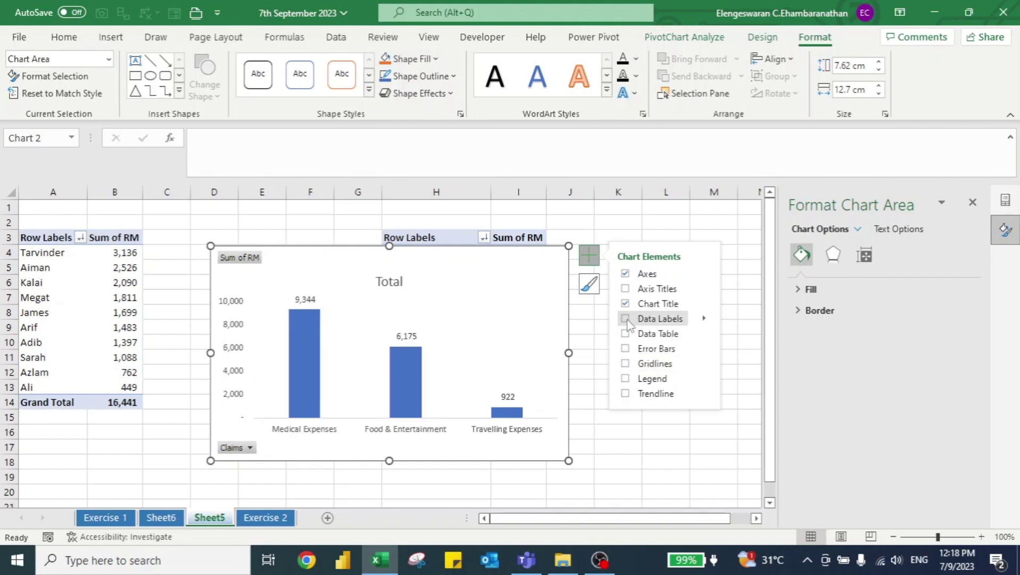
right_click(245, 262)
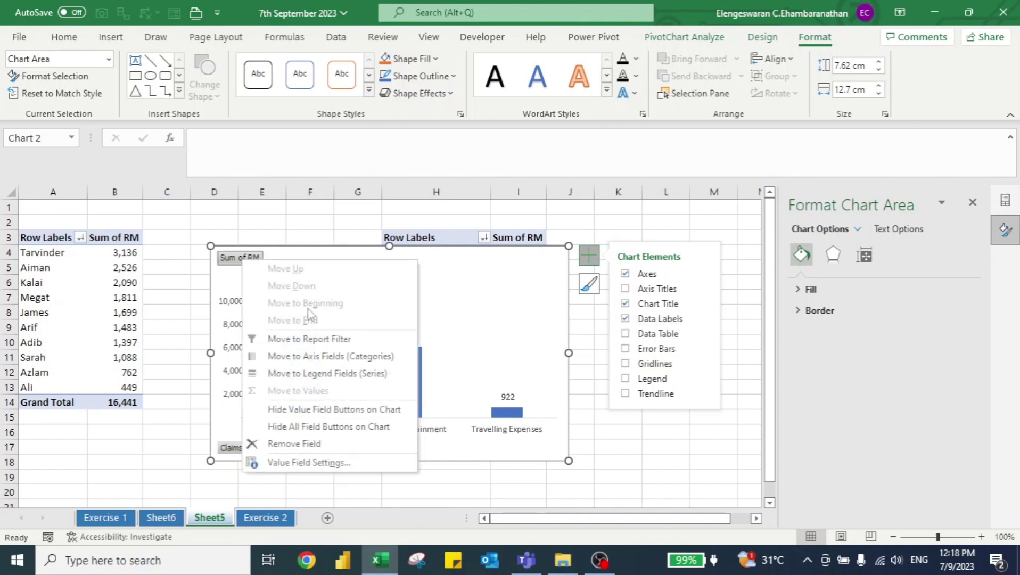
click(313, 429)
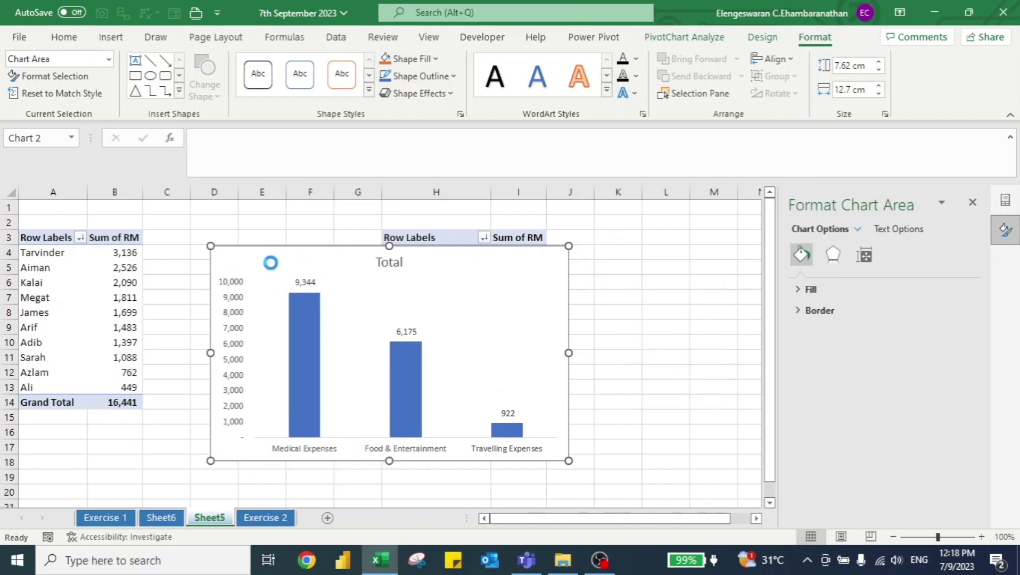
key(Delete)
Paste the column chart at I4 on Sheet6 and close the formatting and PivotChart fields panes
click(160, 516)
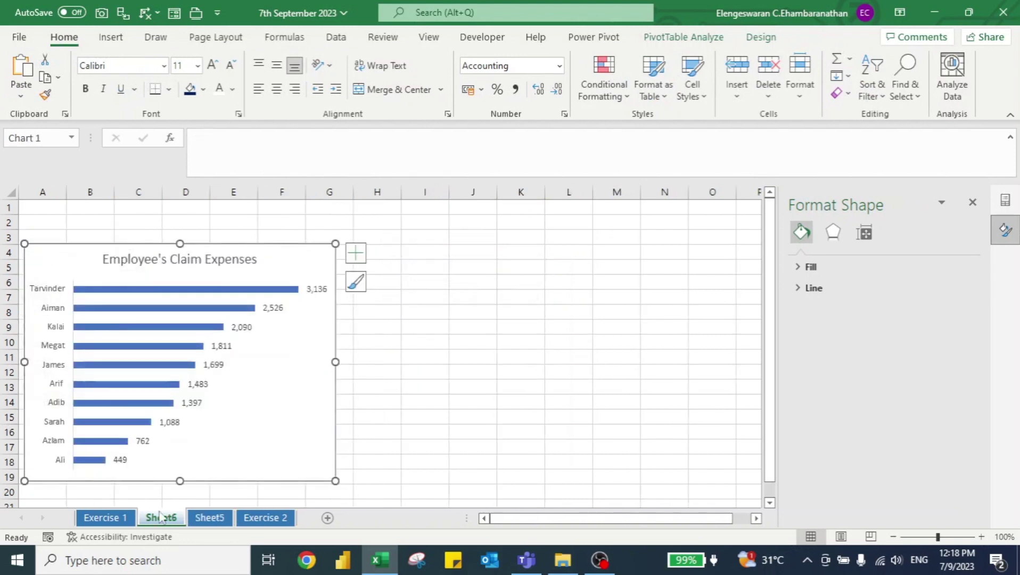
click(443, 252)
key(ctrl+v)
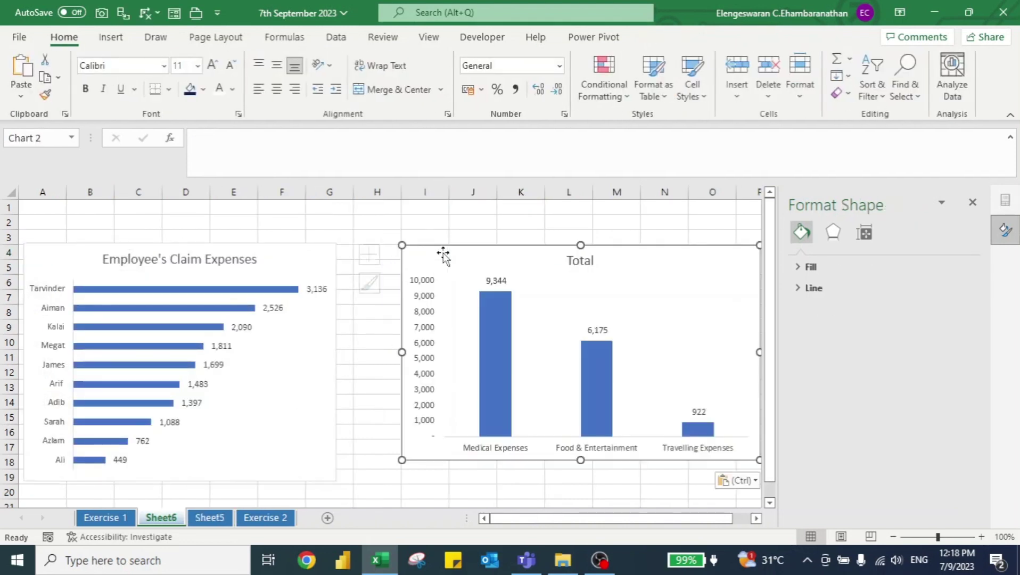
click(973, 203)
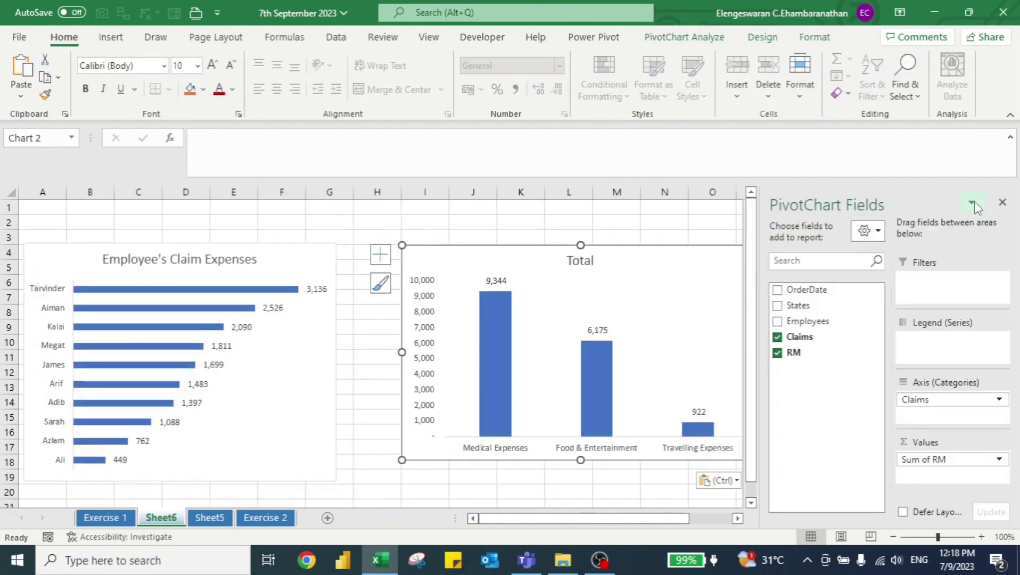
click(1006, 200)
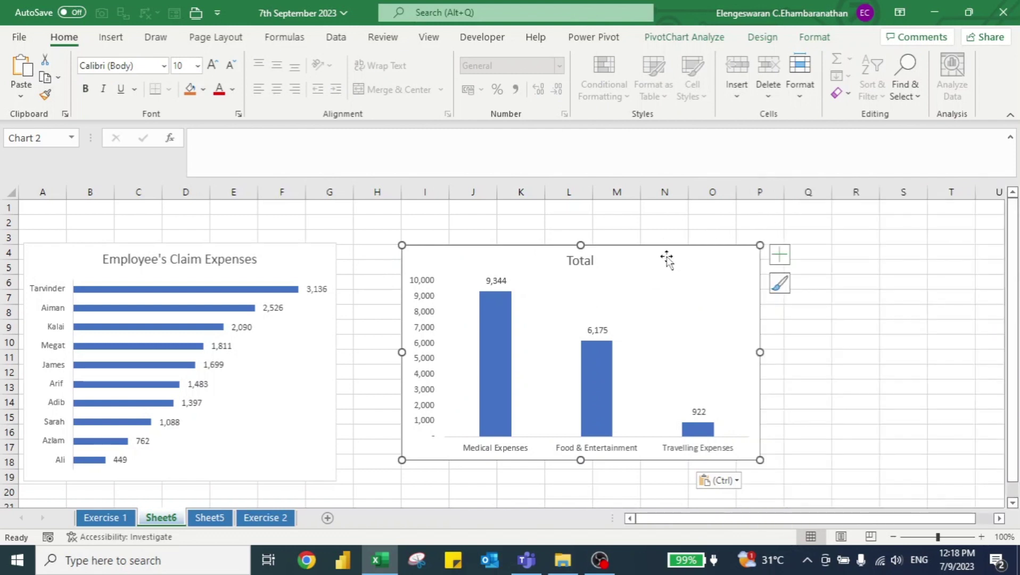
Move and resize the Total and Employee's Claim Expenses charts so they sit side by side
drag(667, 258, 882, 253)
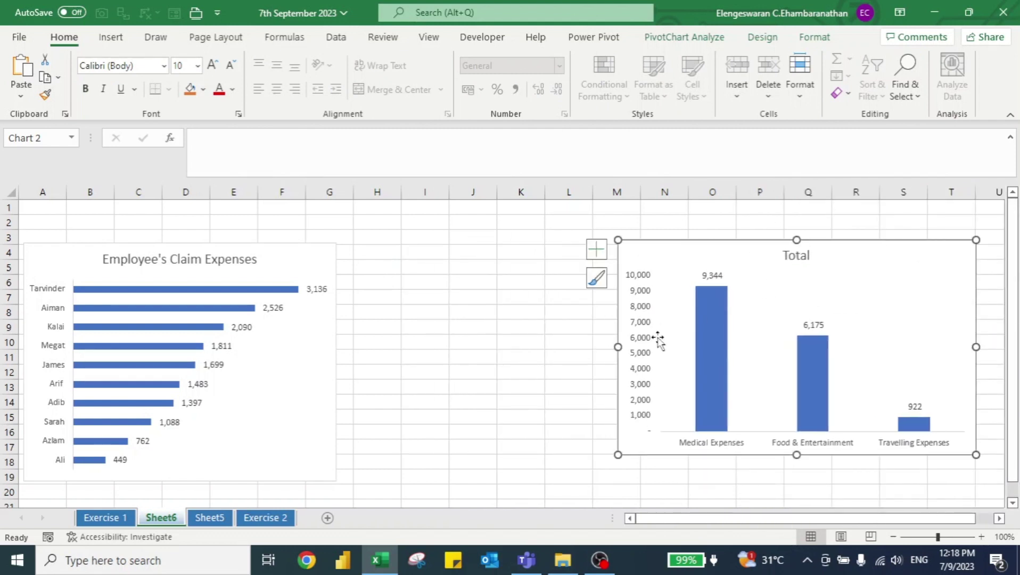
drag(616, 347, 475, 346)
drag(726, 456, 726, 486)
mouse_move(310, 262)
mouse_down()
mouse_move(332, 262)
mouse_move(313, 265)
mouse_up()
drag(338, 365, 422, 365)
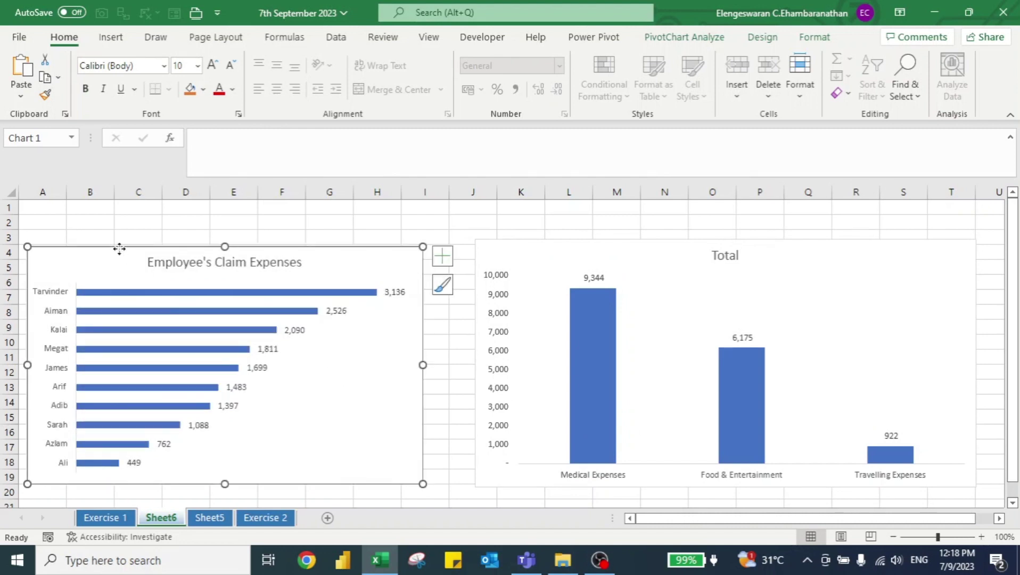
mouse_move(119, 249)
mouse_down()
mouse_move(146, 250)
mouse_move(123, 249)
mouse_up()
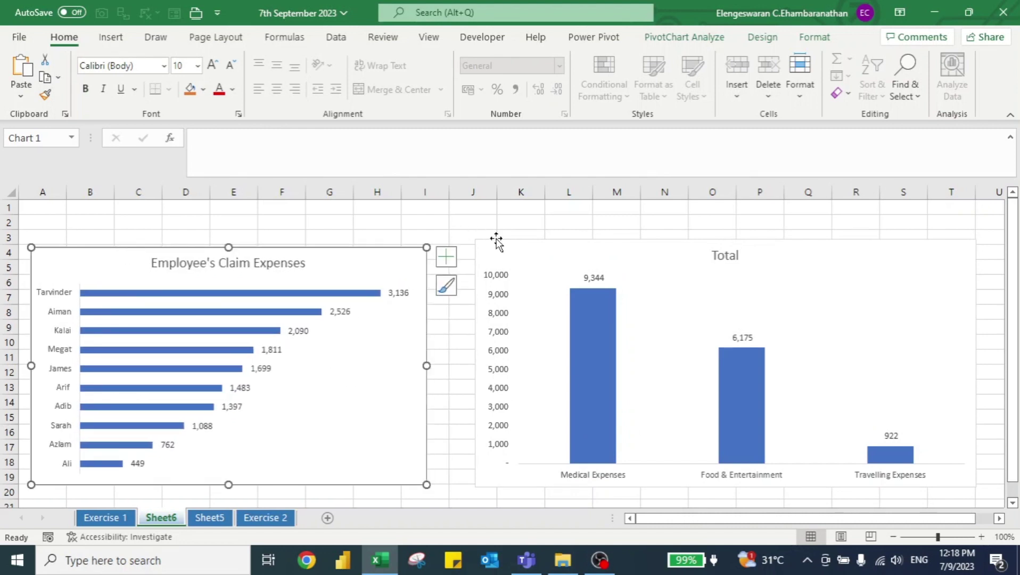
click(514, 258)
drag(476, 362, 624, 363)
drag(129, 259, 316, 253)
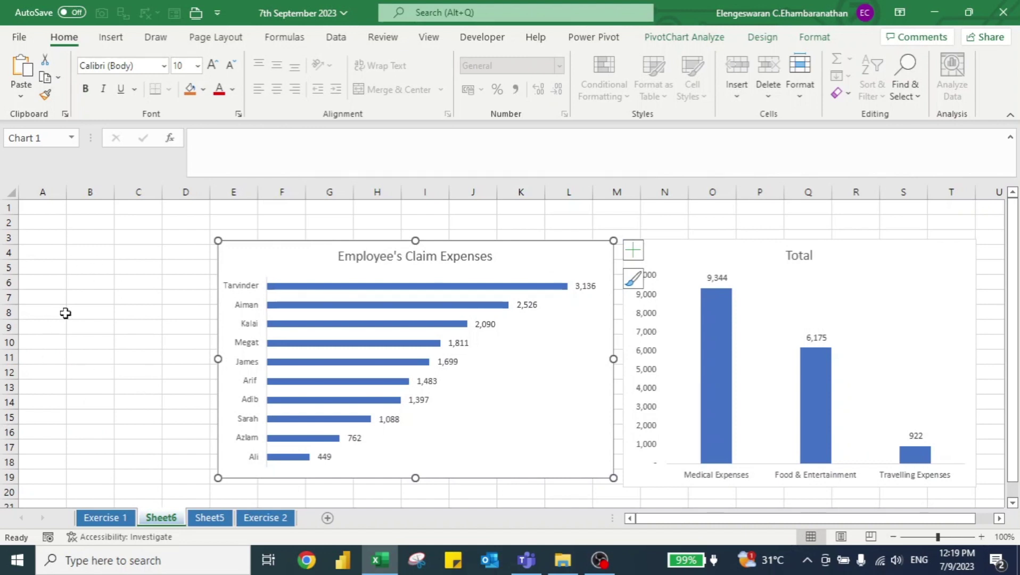
Insert an OrderDate timeline for Sheet5's employee pivot and place it in columns E–I
click(217, 519)
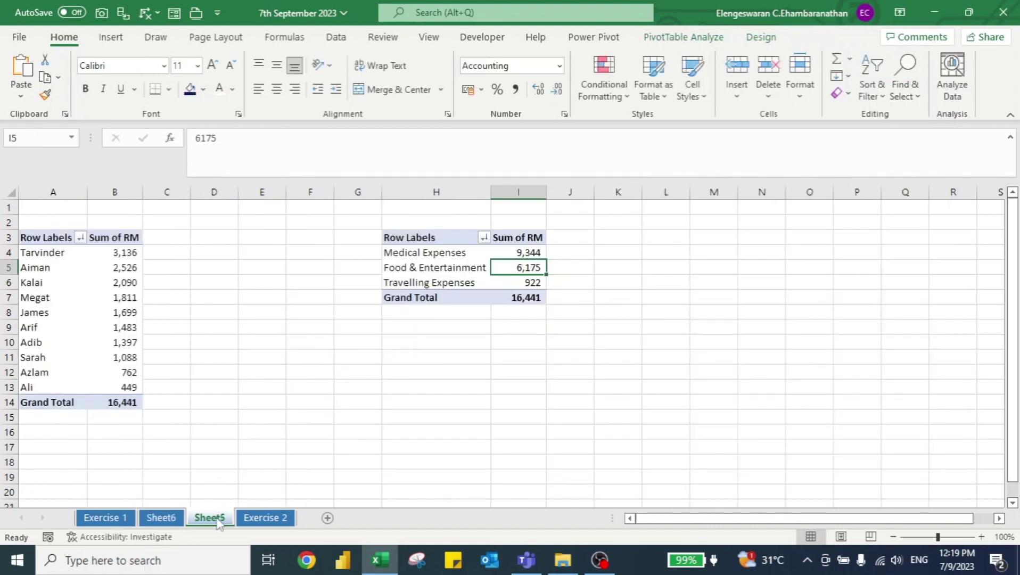
click(111, 258)
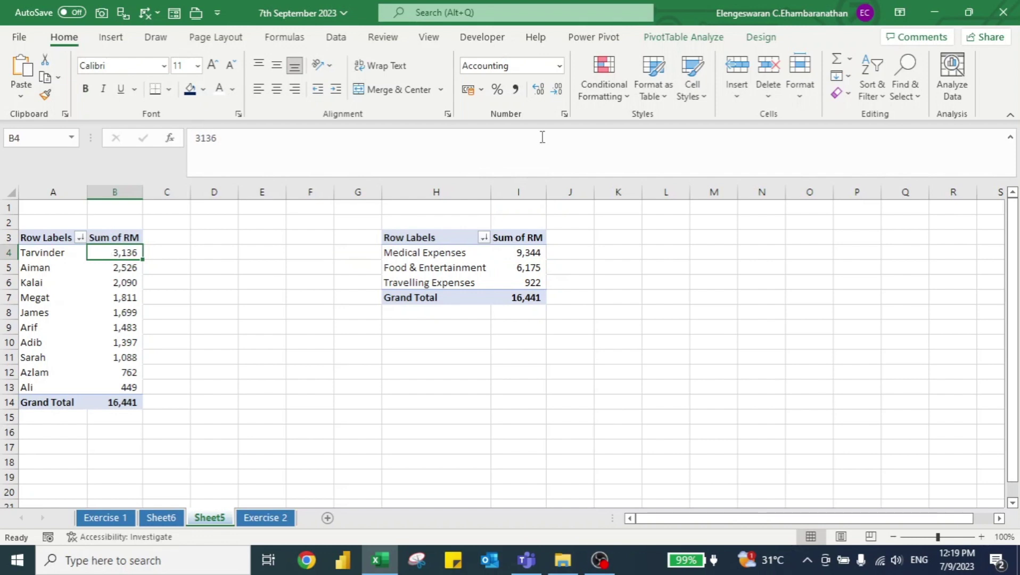
click(684, 40)
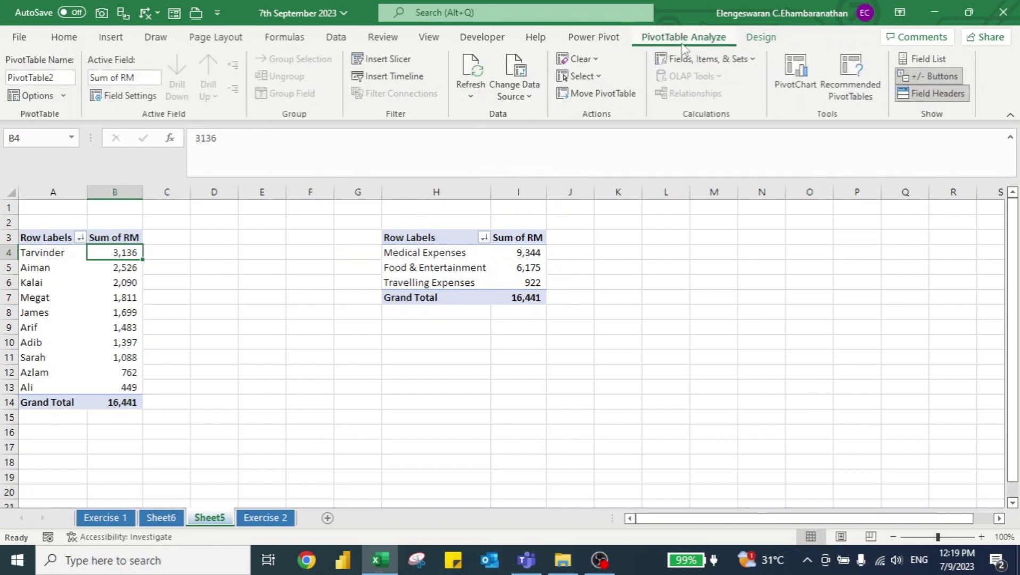
click(408, 80)
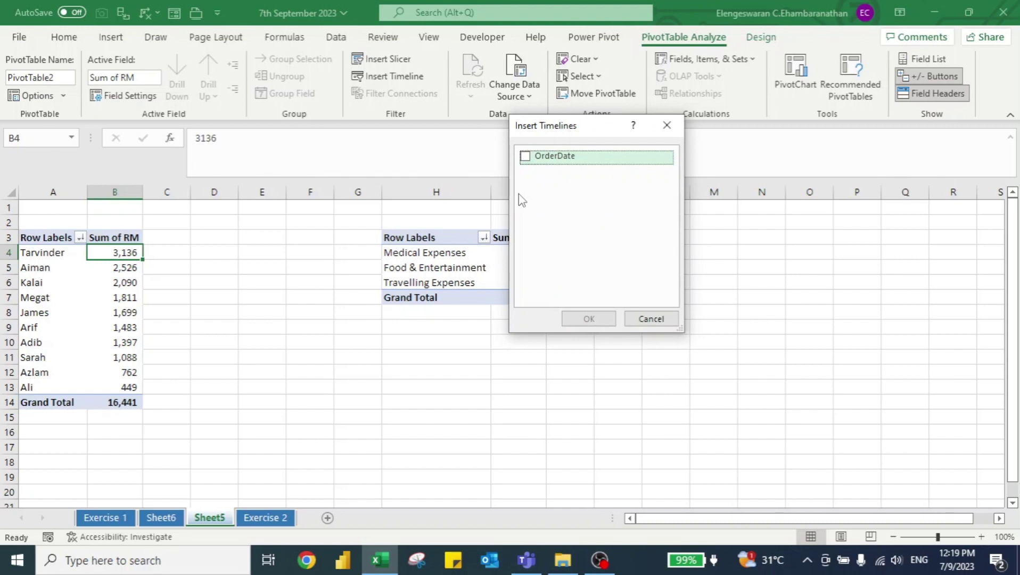
click(526, 156)
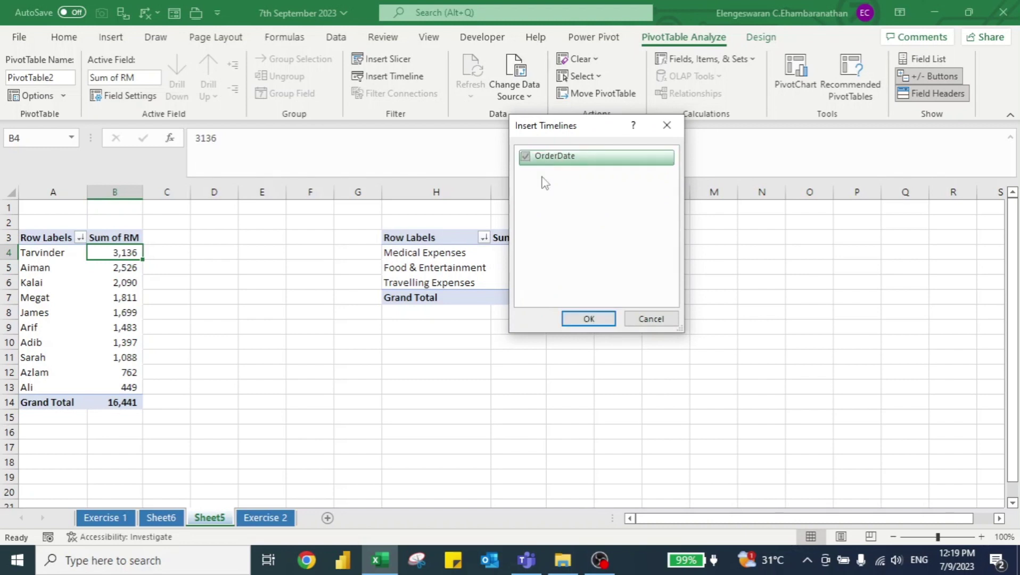
click(587, 318)
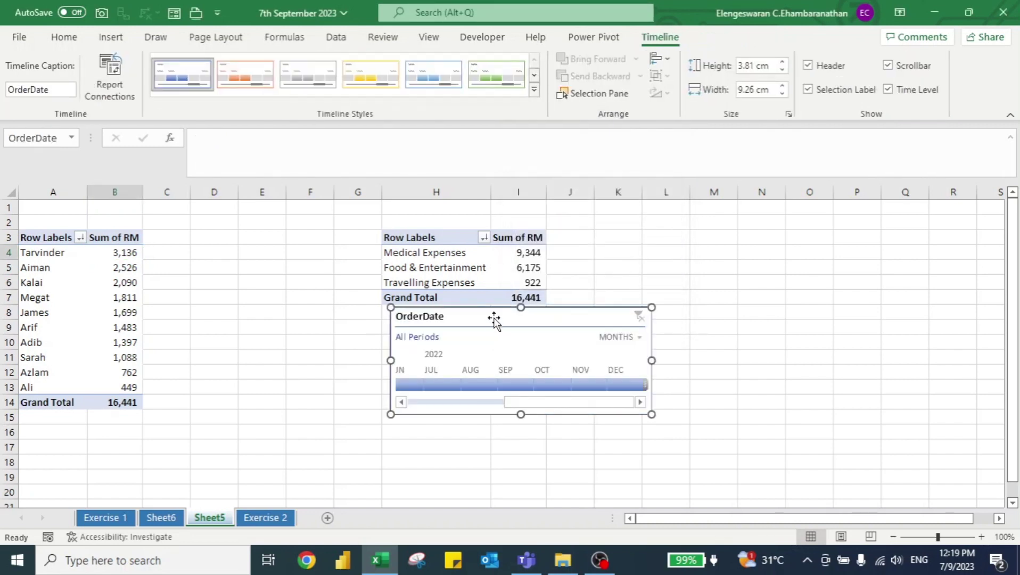
drag(476, 312, 328, 287)
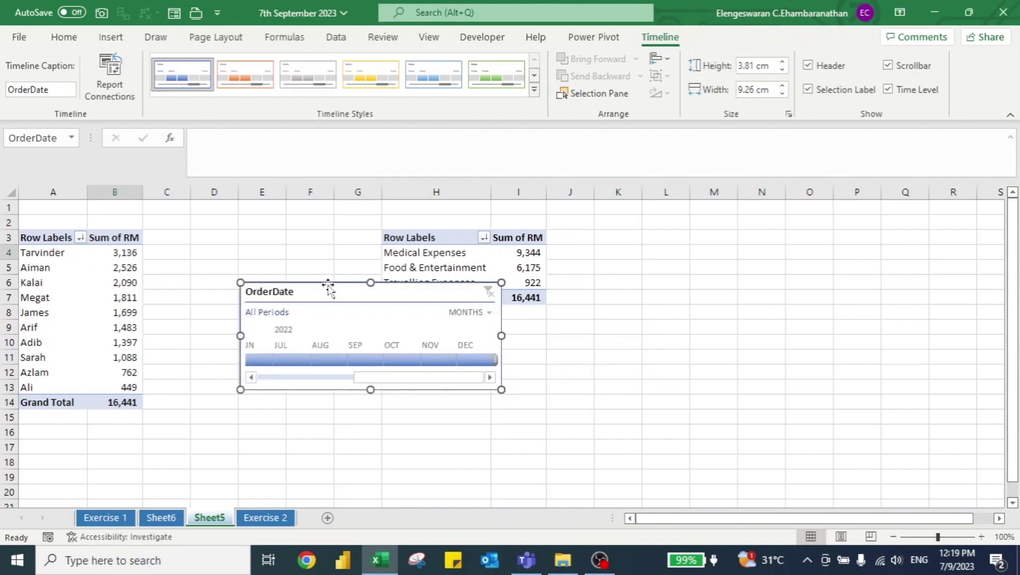
click(131, 271)
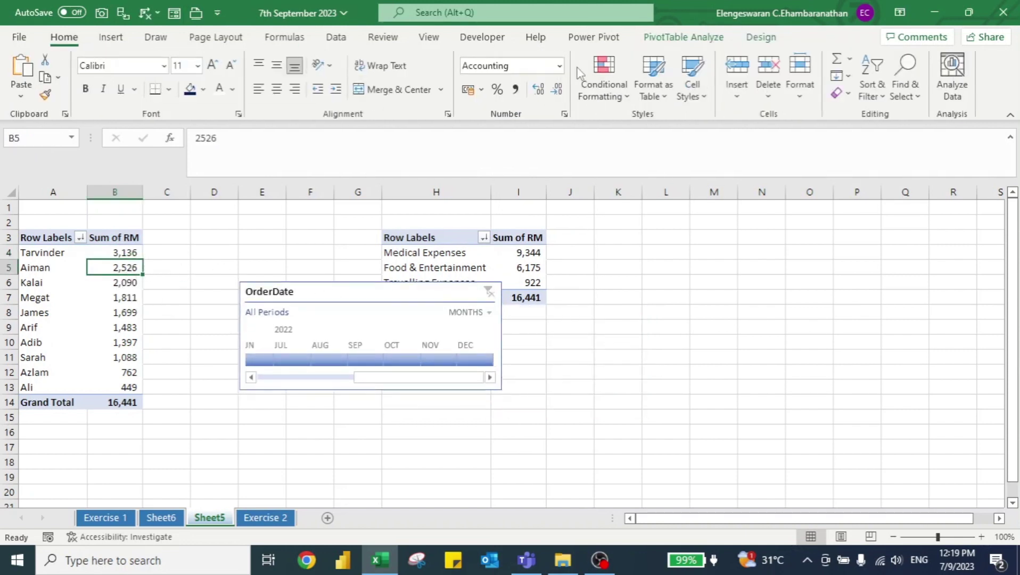
click(675, 36)
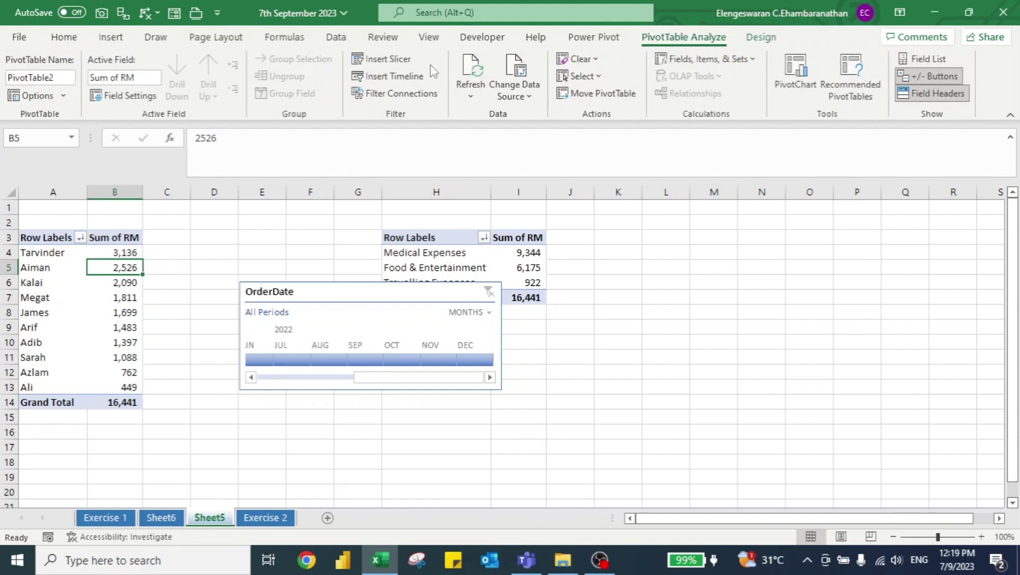
click(403, 63)
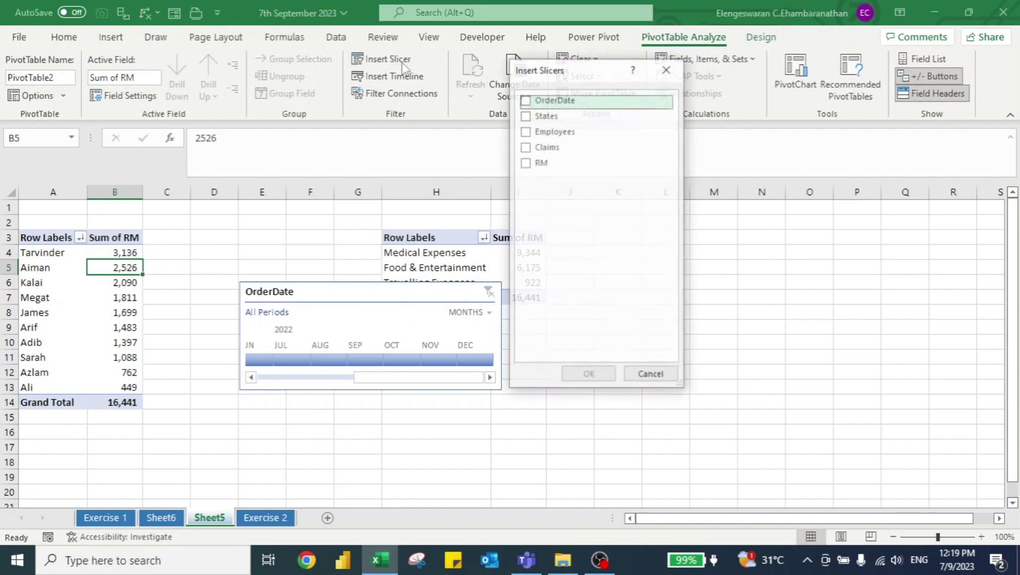
Add a States slicer to the employee pivot and shift it slightly right
click(525, 116)
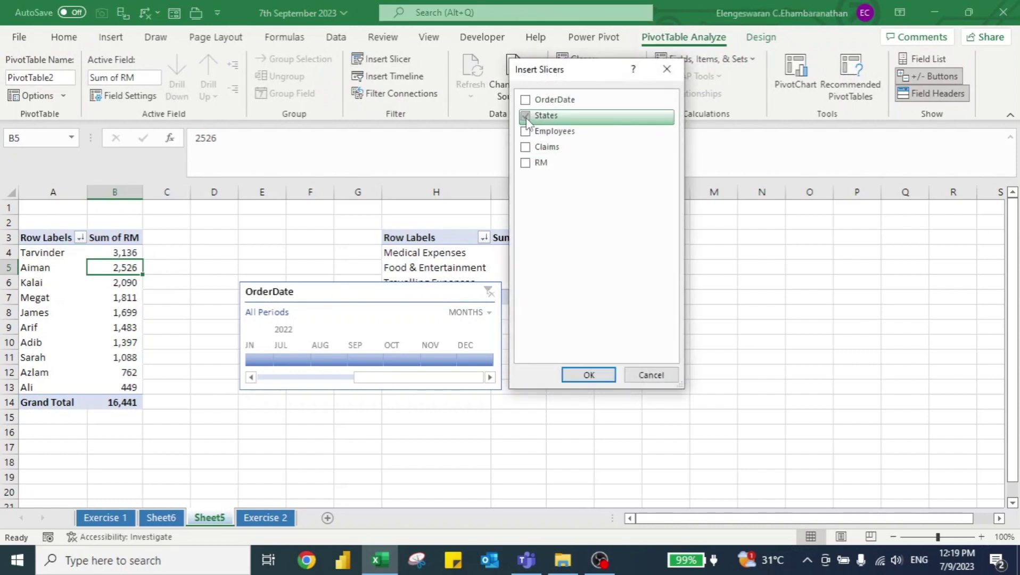
click(593, 375)
drag(490, 272, 566, 282)
Cut the OrderDate timeline and States slicer from Sheet5 and paste them at A4 on Sheet6
ctrl+click(426, 290)
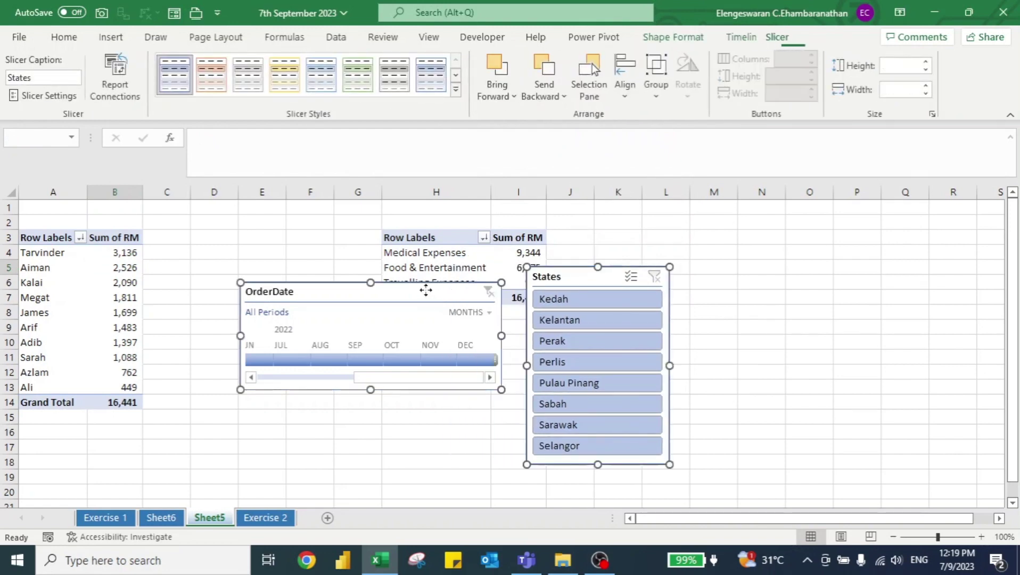
key(Delete)
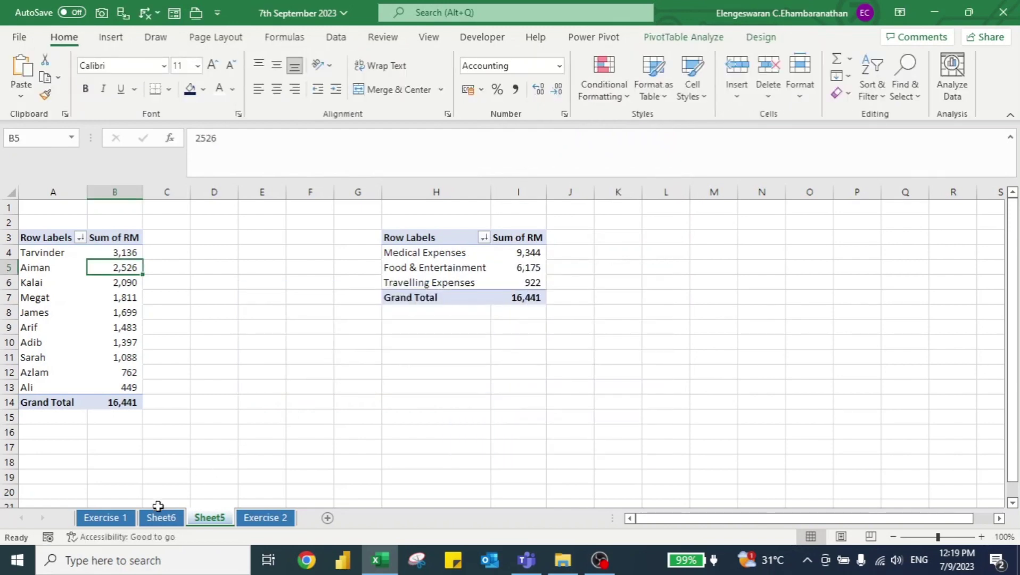
click(163, 518)
click(61, 252)
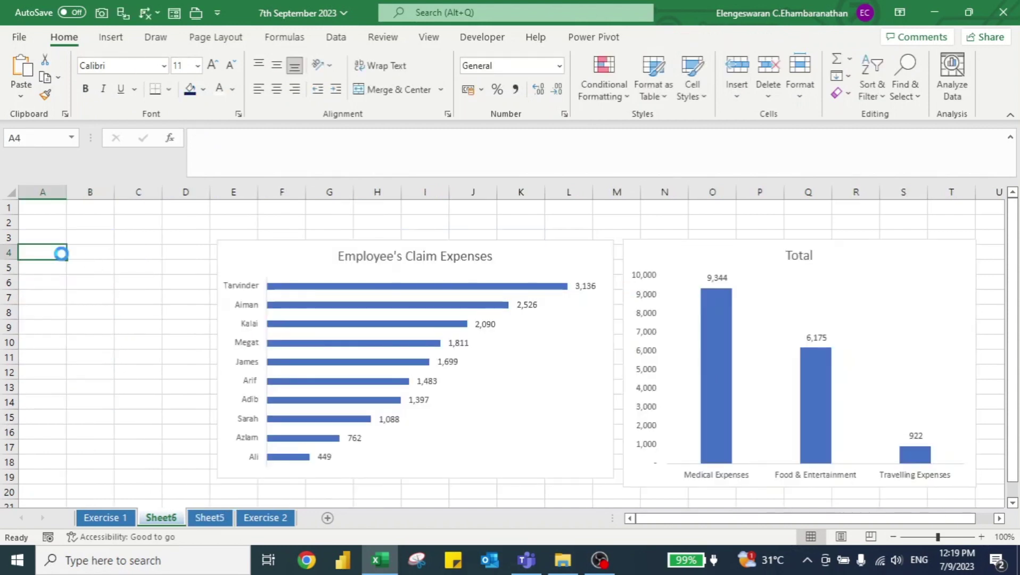
key(ctrl+v)
click(100, 387)
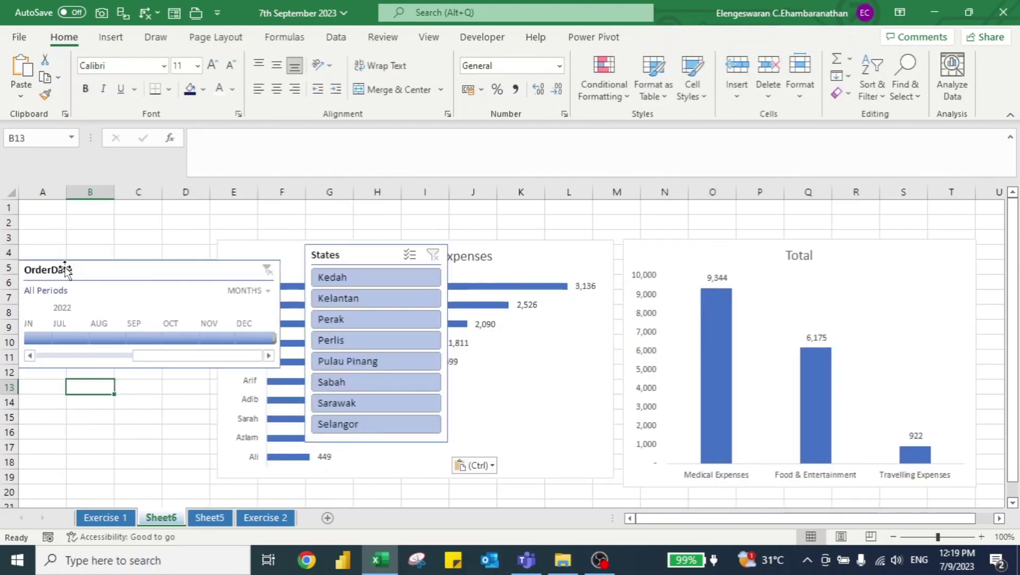
Move the OrderDate timeline to the top-left, narrow it, and place the States slicer below it
drag(66, 268, 64, 236)
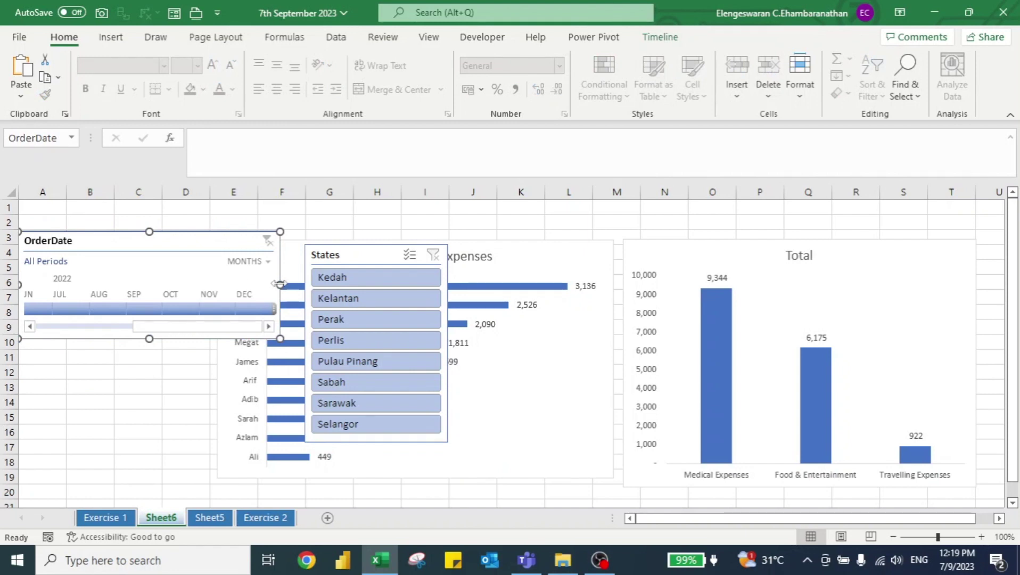
drag(250, 285, 216, 286)
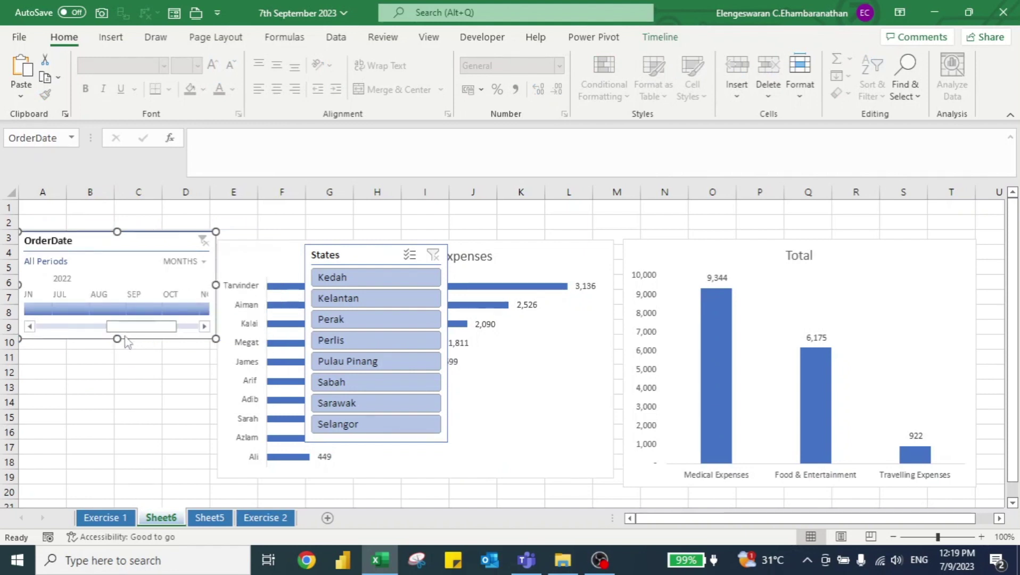
drag(132, 334, 37, 341)
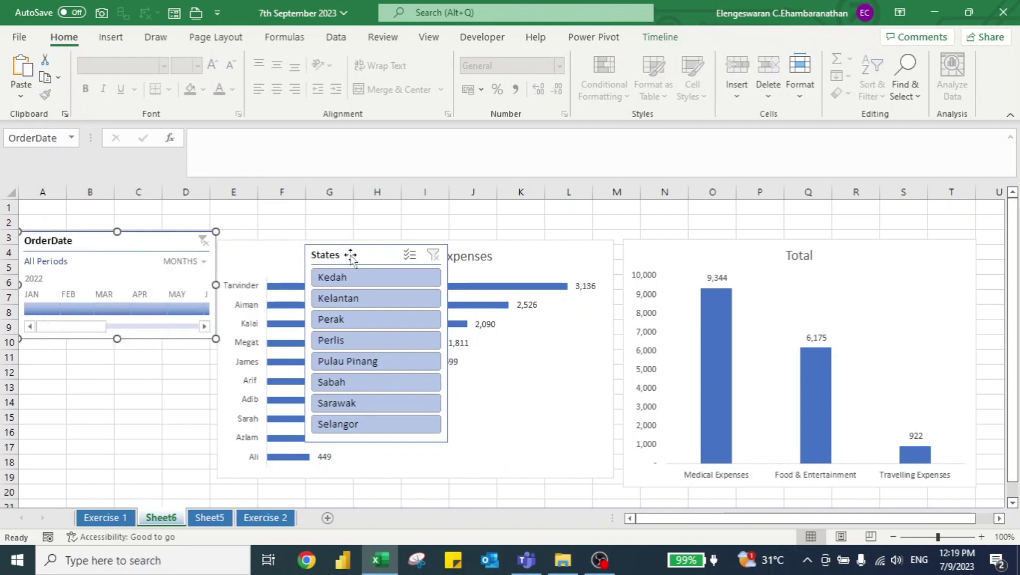
drag(348, 253, 66, 358)
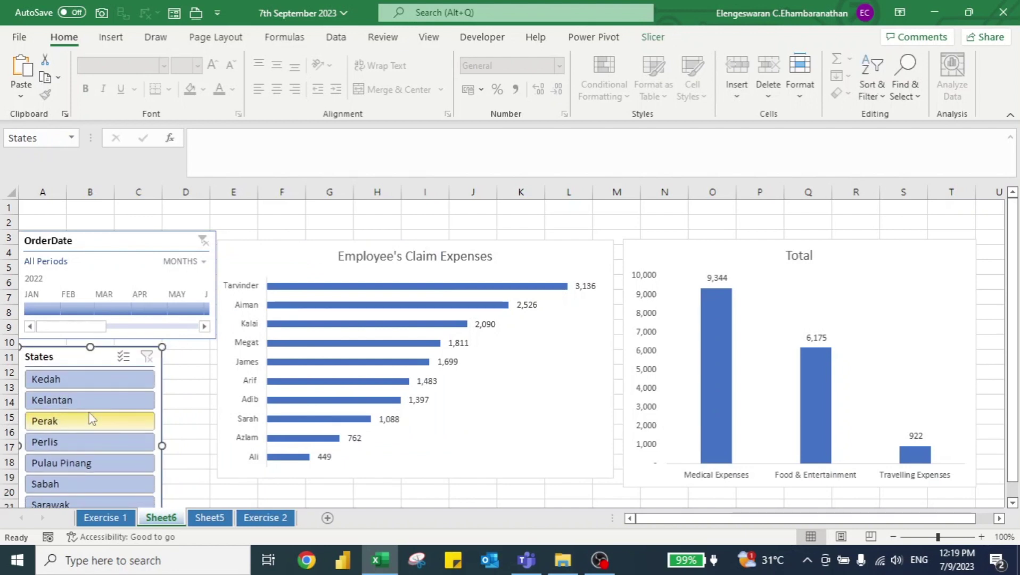
click(212, 419)
scroll(212, 418, down, 1)
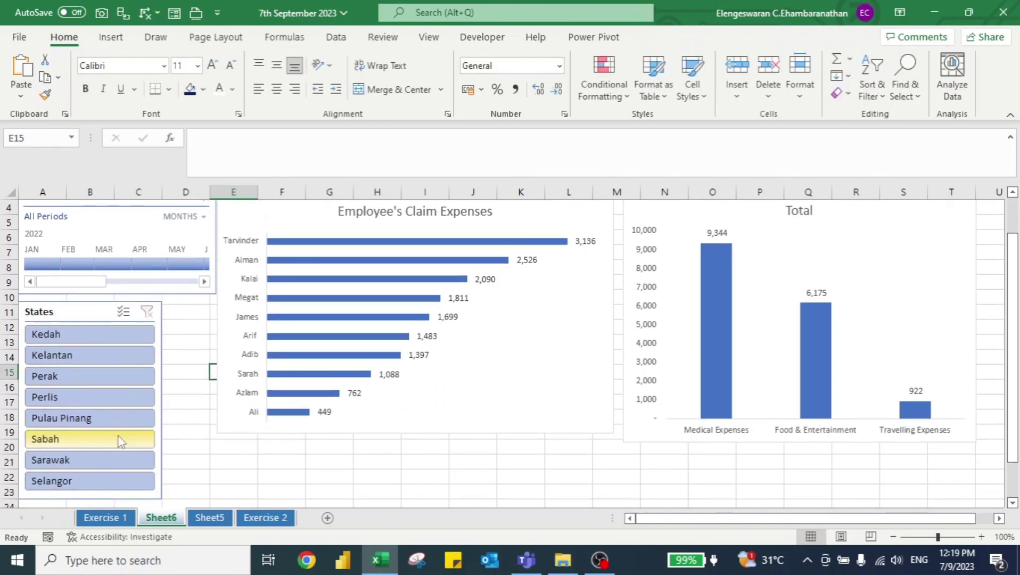
scroll(122, 442, up, 1)
Align the timeline at row 1 with the widened slicer beneath it, then filter to January 2022
drag(84, 240, 85, 211)
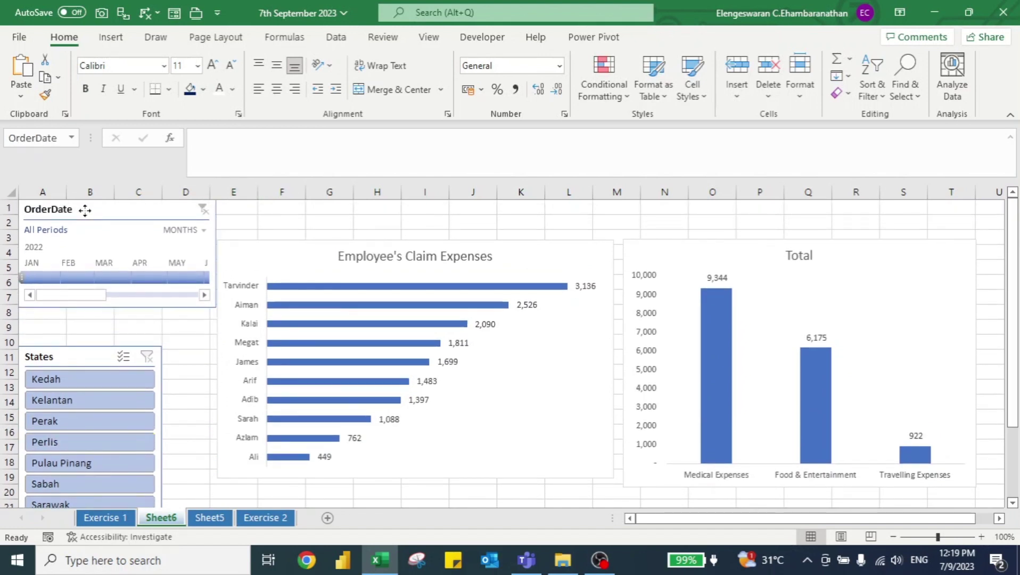
drag(71, 354, 71, 318)
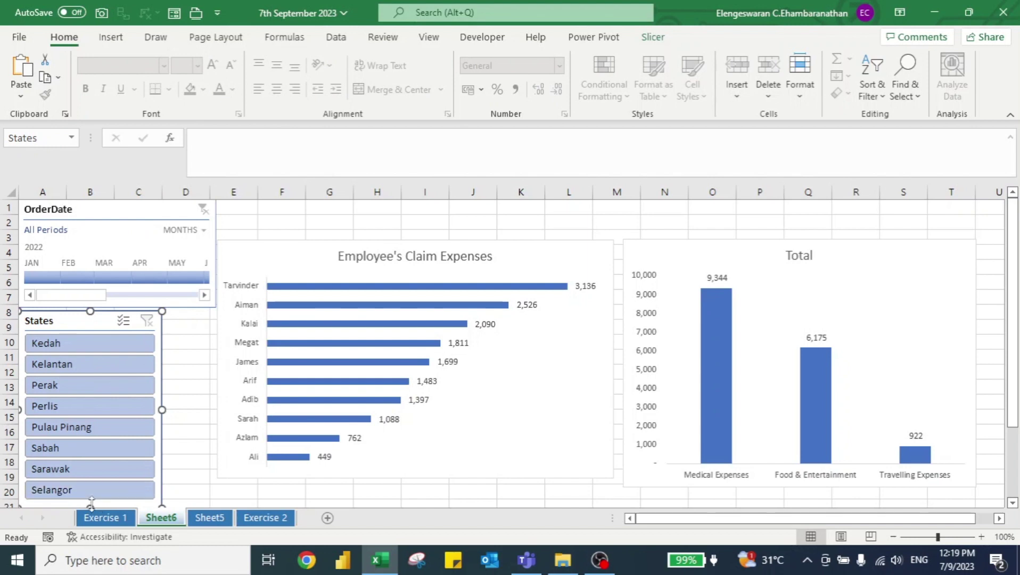
drag(90, 503, 90, 473)
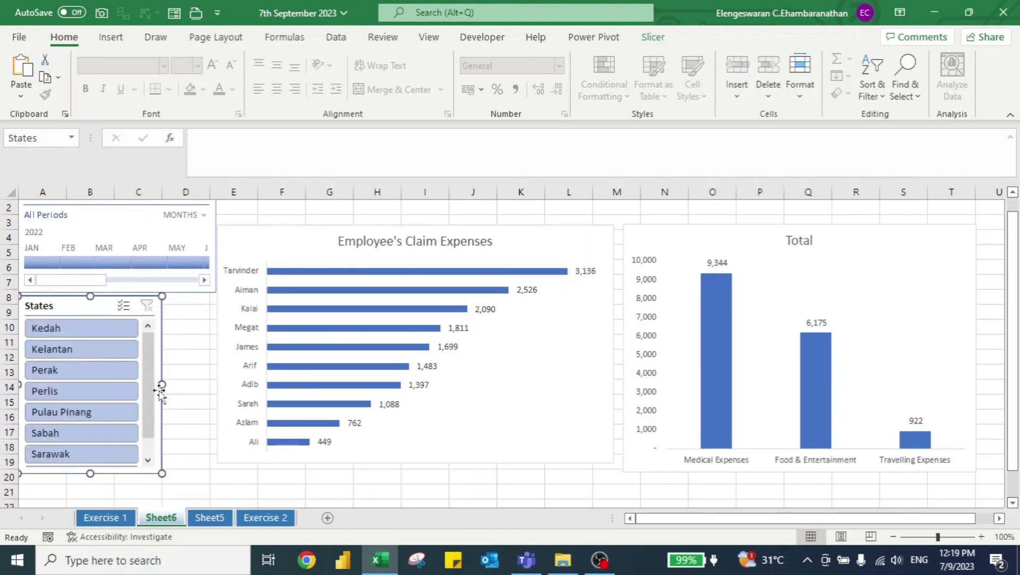
drag(162, 384, 204, 384)
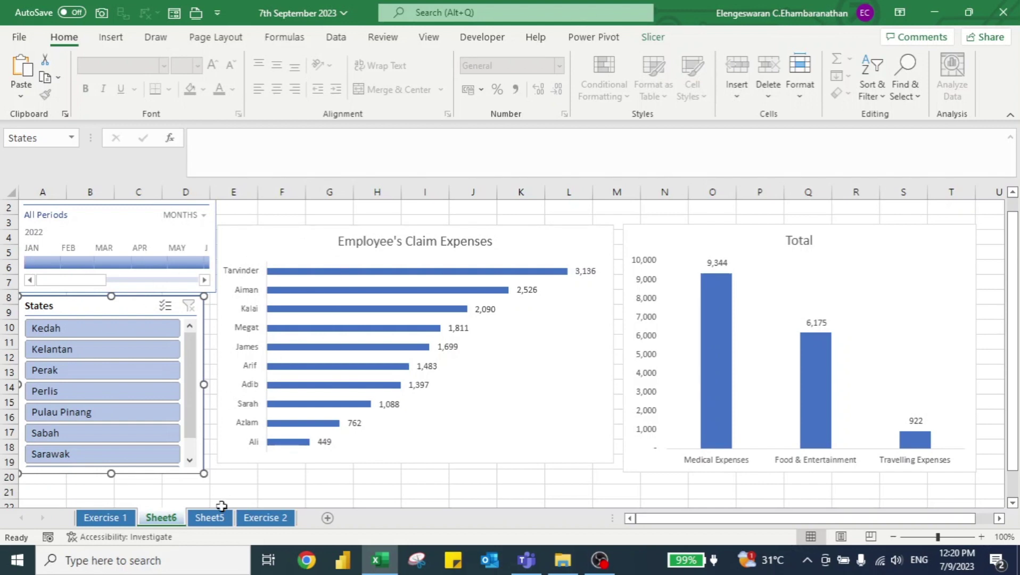
click(42, 262)
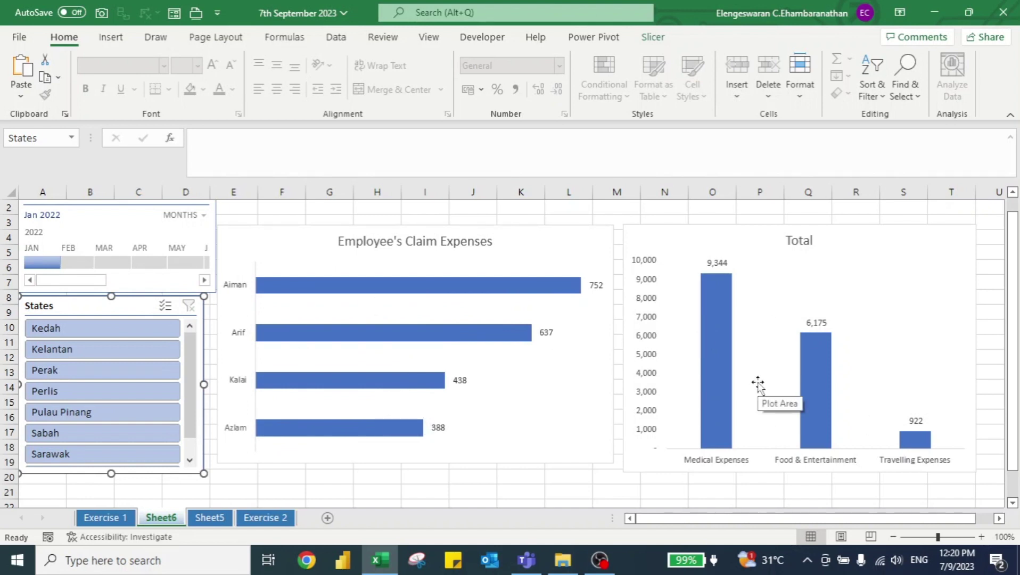
Connect the OrderDate timeline to PivotTable3 as well through Report Connections
click(118, 218)
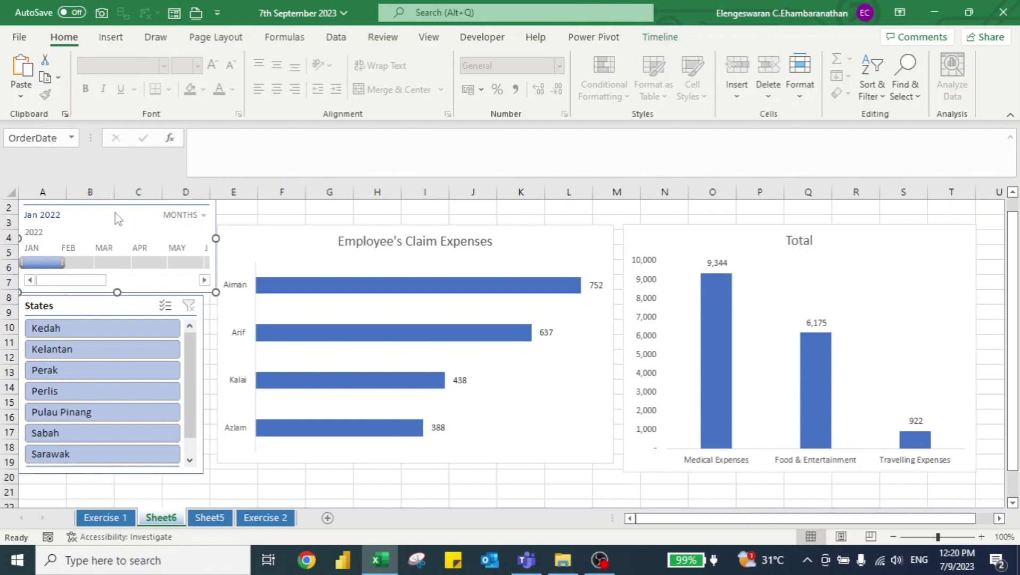
right_click(118, 218)
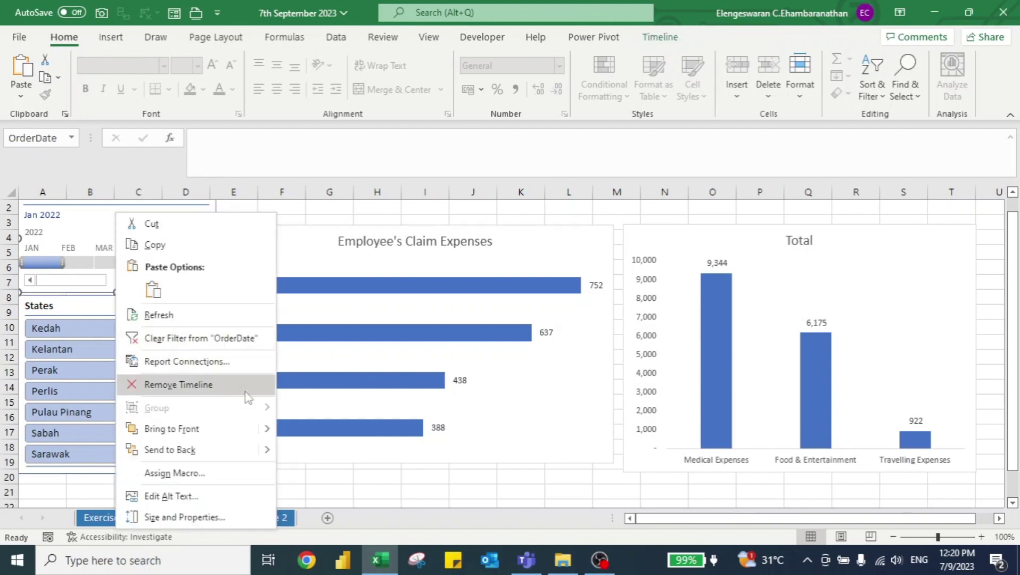
click(195, 362)
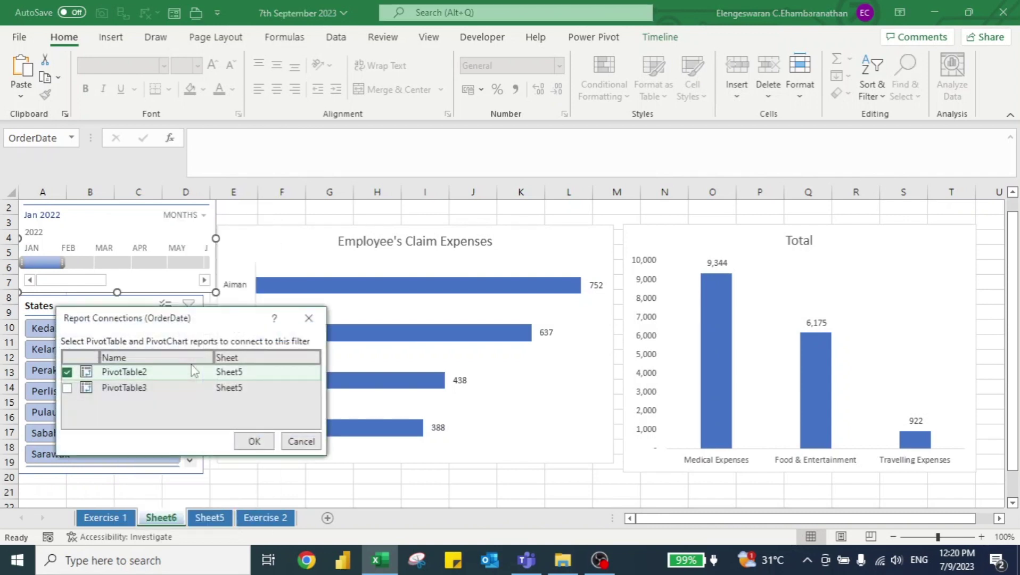
click(67, 388)
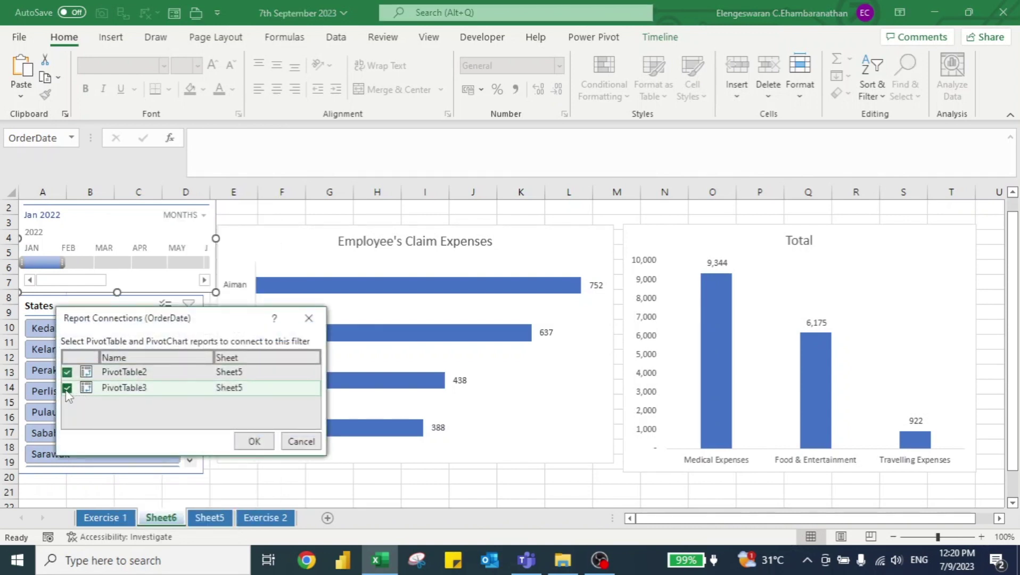
click(254, 442)
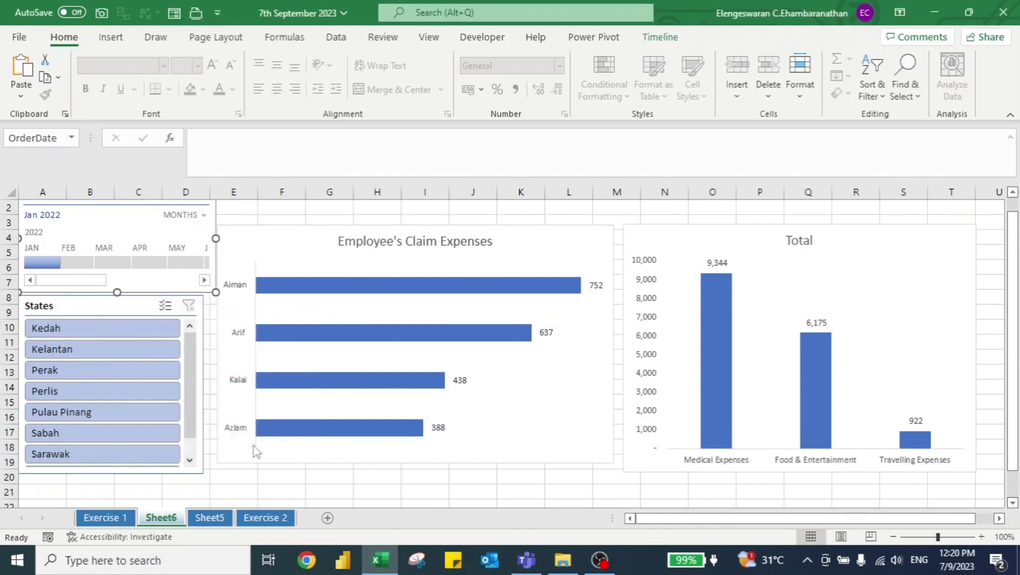
Connect the States slicer to PivotTable3 as well through Report Connections
click(96, 314)
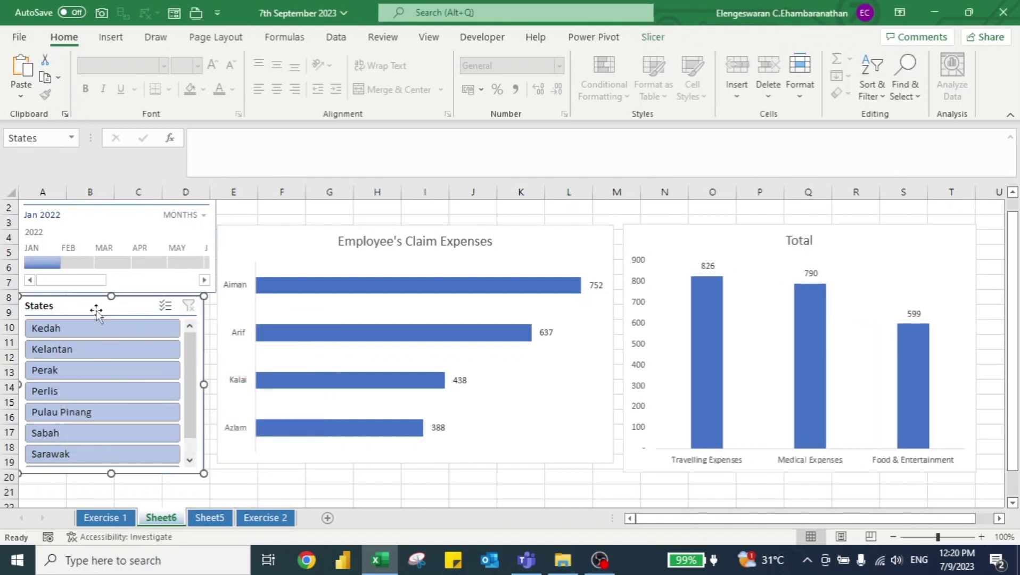
right_click(96, 315)
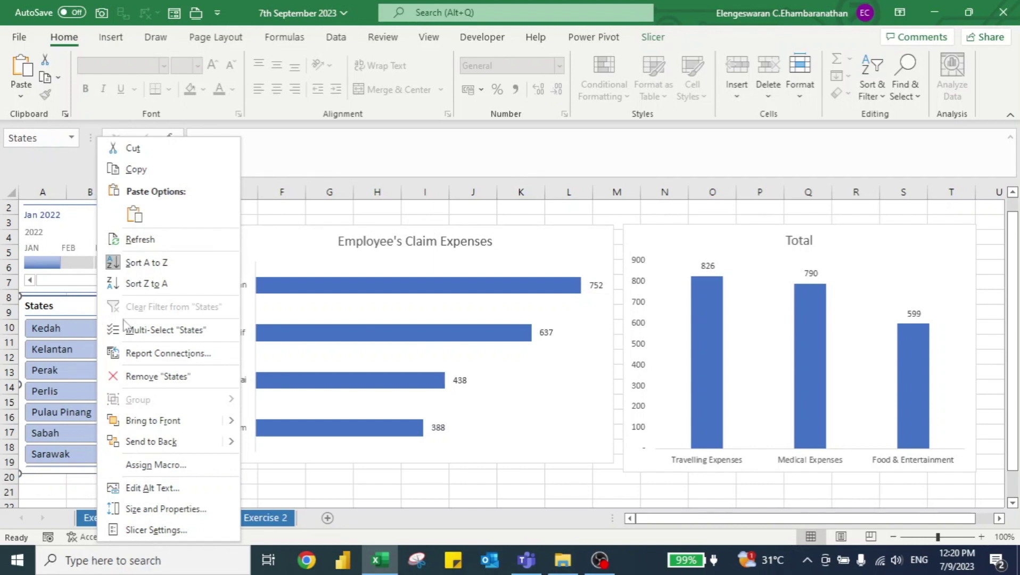
click(154, 357)
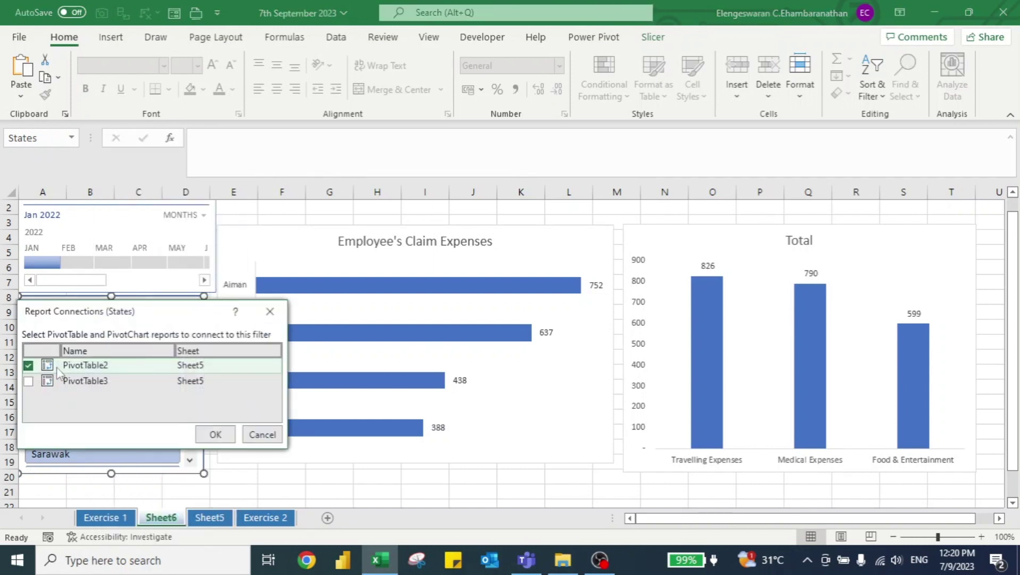
click(28, 380)
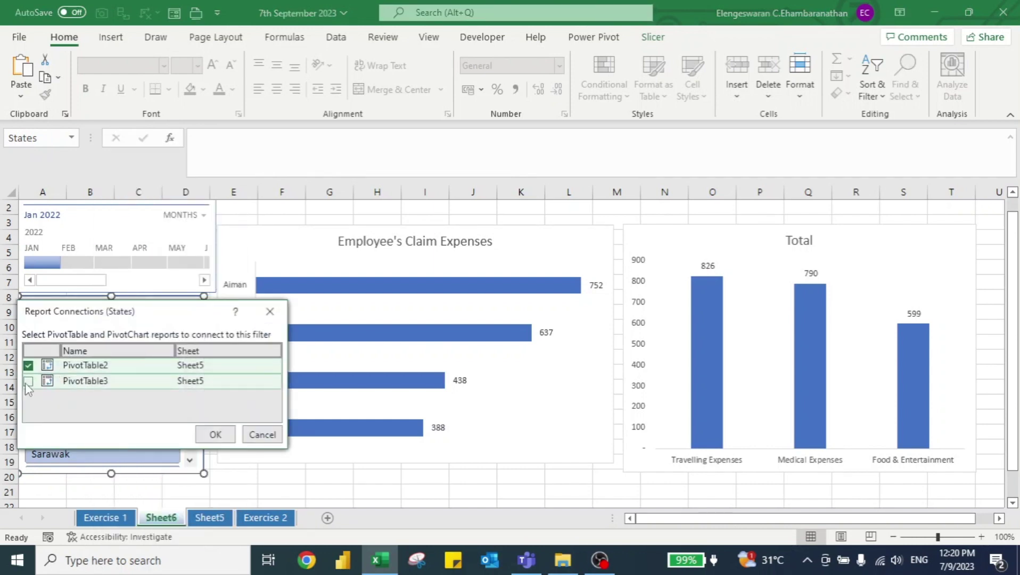
click(200, 434)
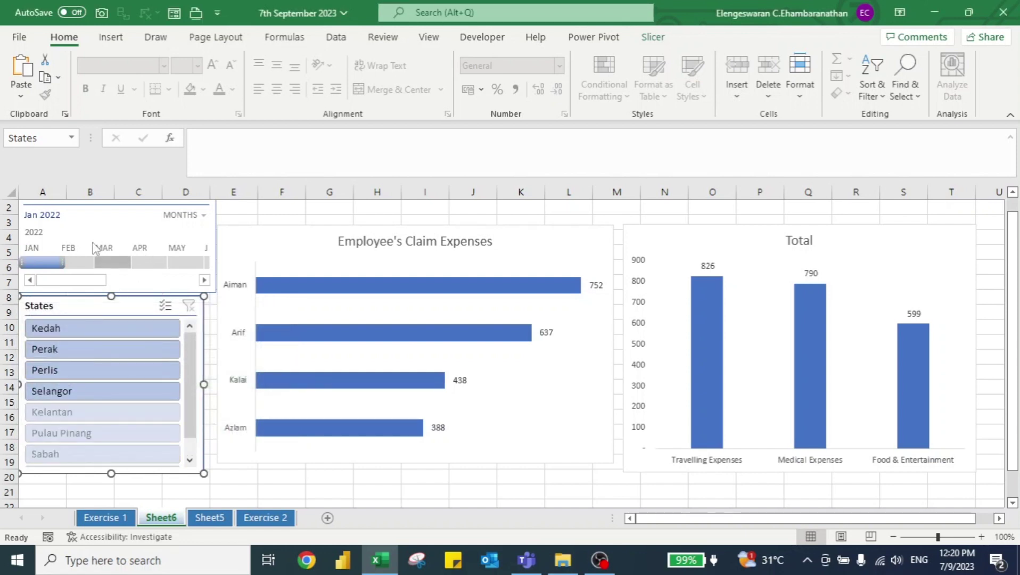
Test the dashboard filters with February 2022 and the Perak, Kedah and Selangor states
click(78, 264)
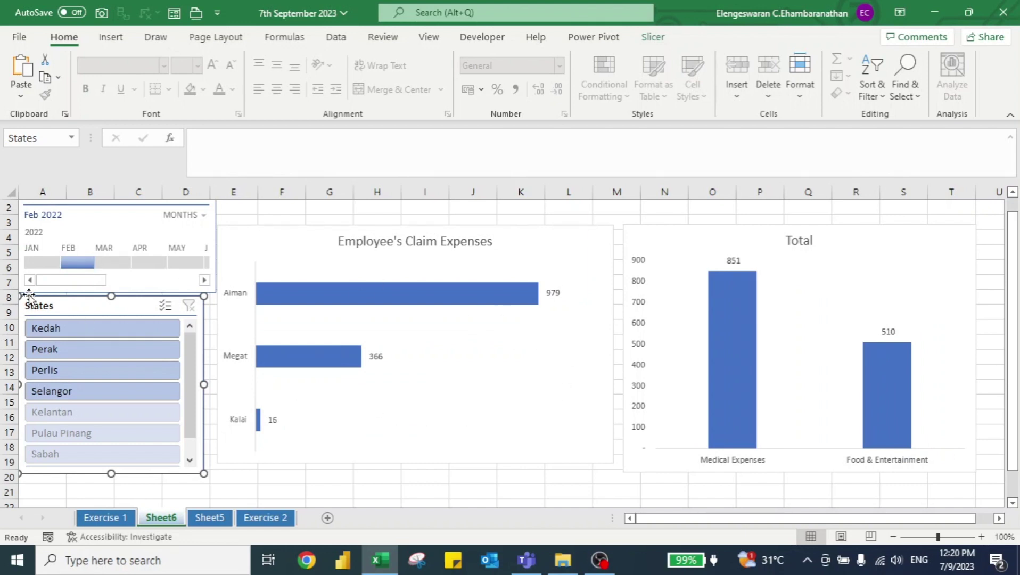
click(46, 354)
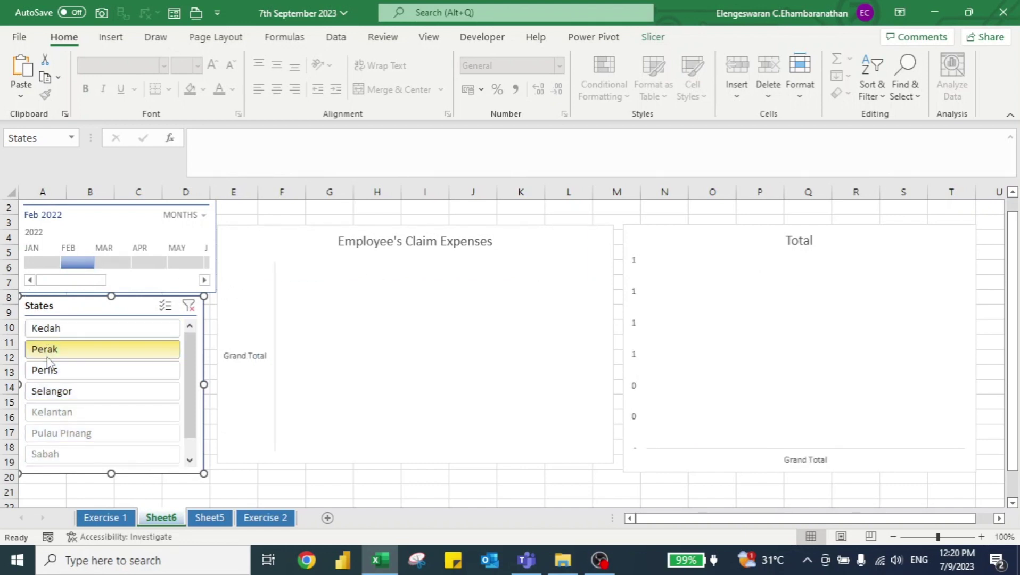
click(56, 333)
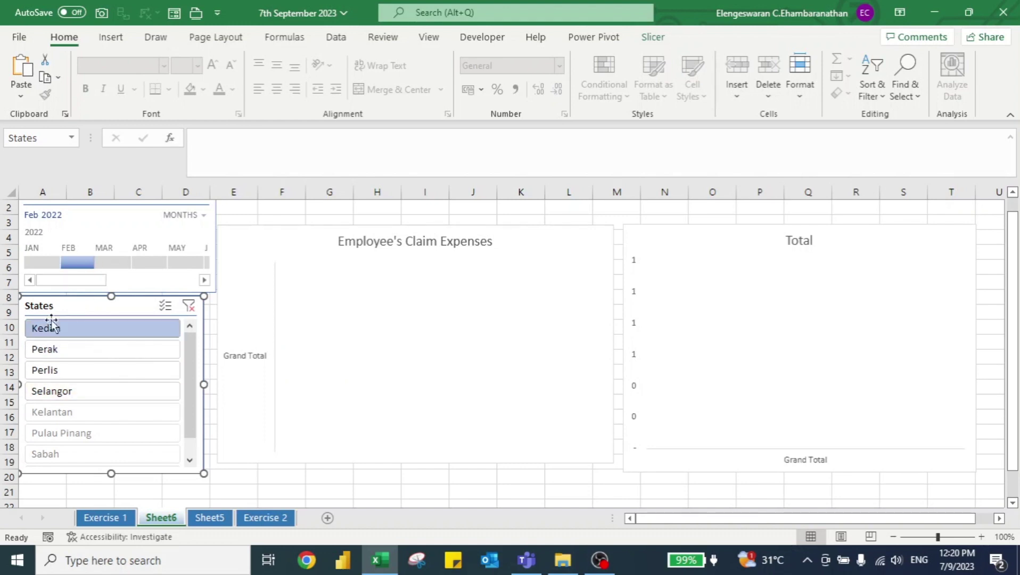
click(189, 305)
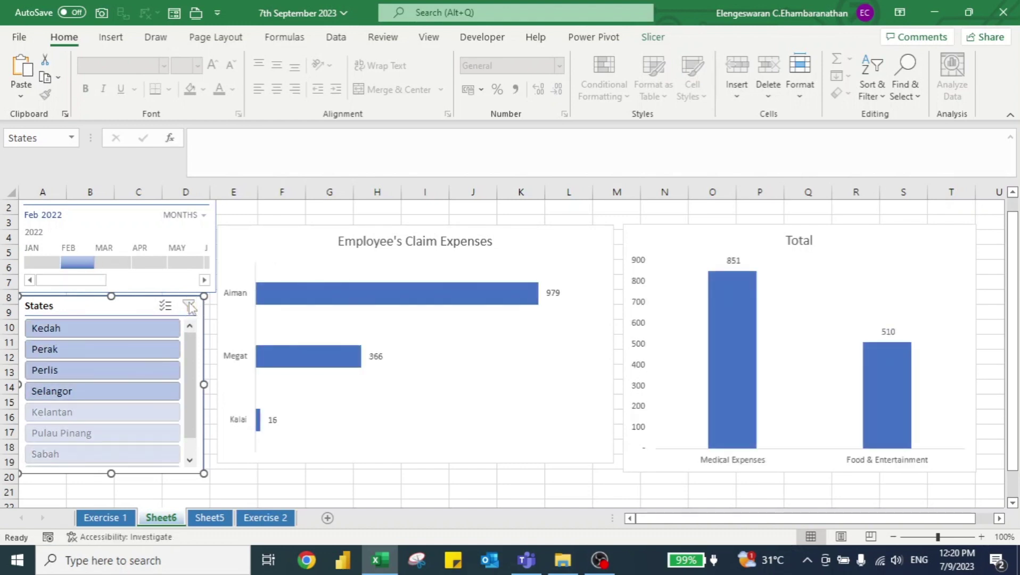
click(103, 392)
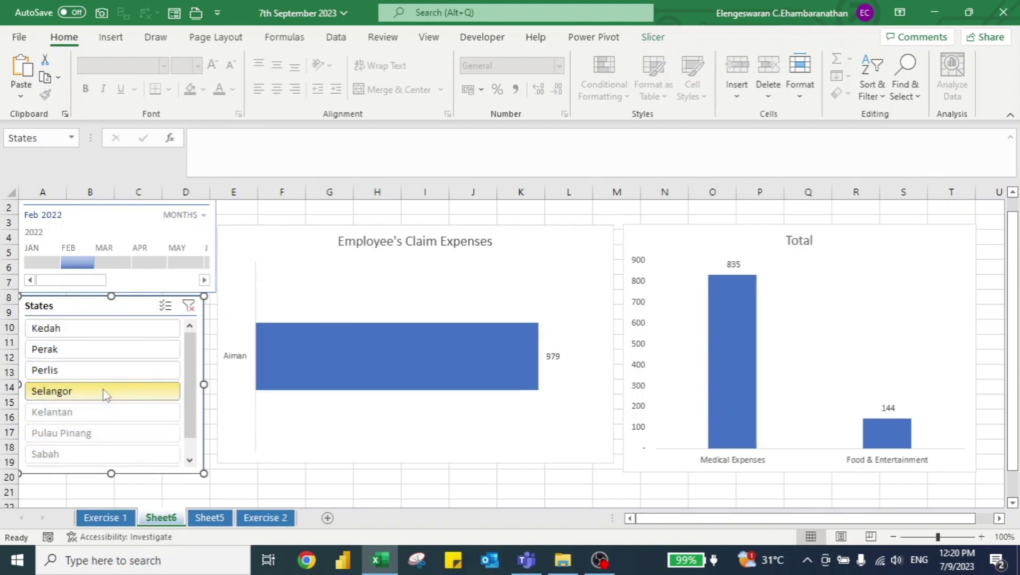
Clear the States slicer and OrderDate timeline filters so all data shows
click(189, 305)
scroll(157, 257, up, 1)
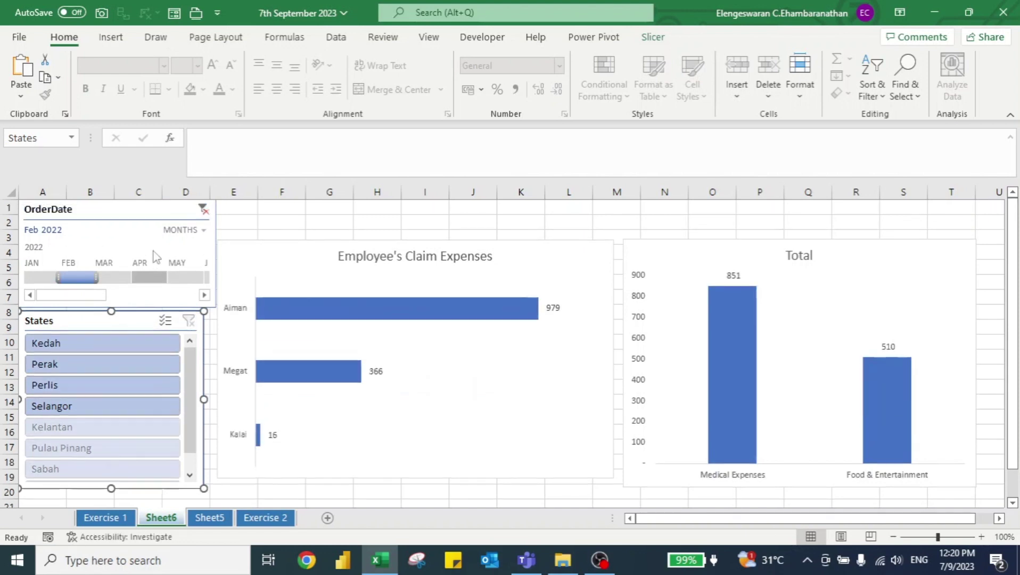
click(202, 209)
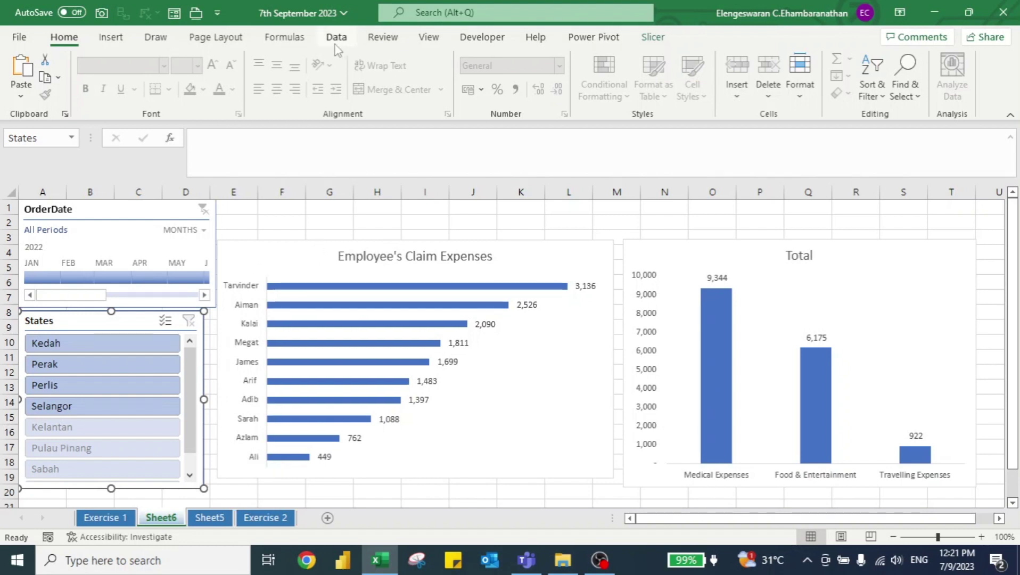
Open the Visual Basic editor from the Developer tab and insert a new module
click(481, 37)
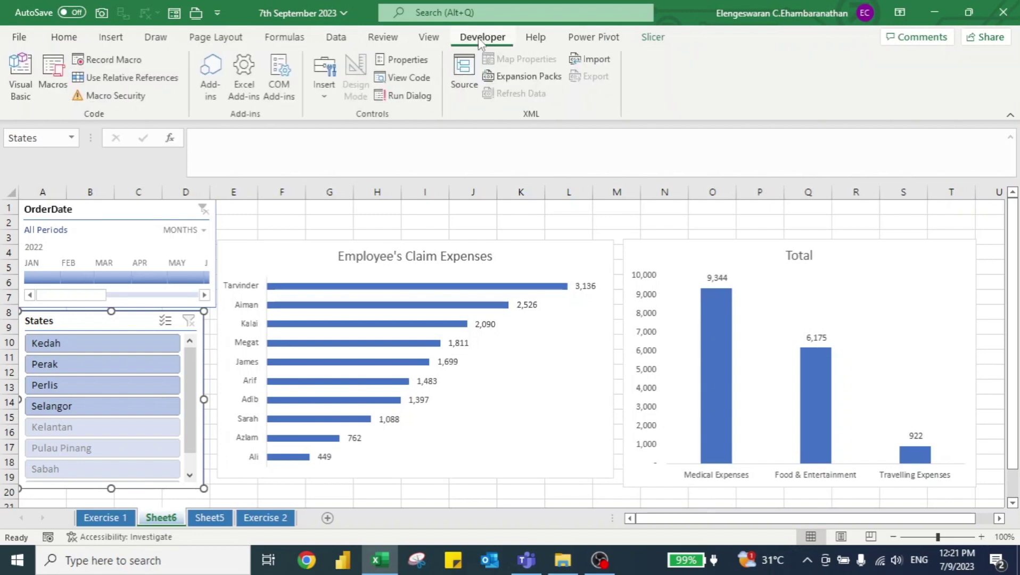
click(24, 71)
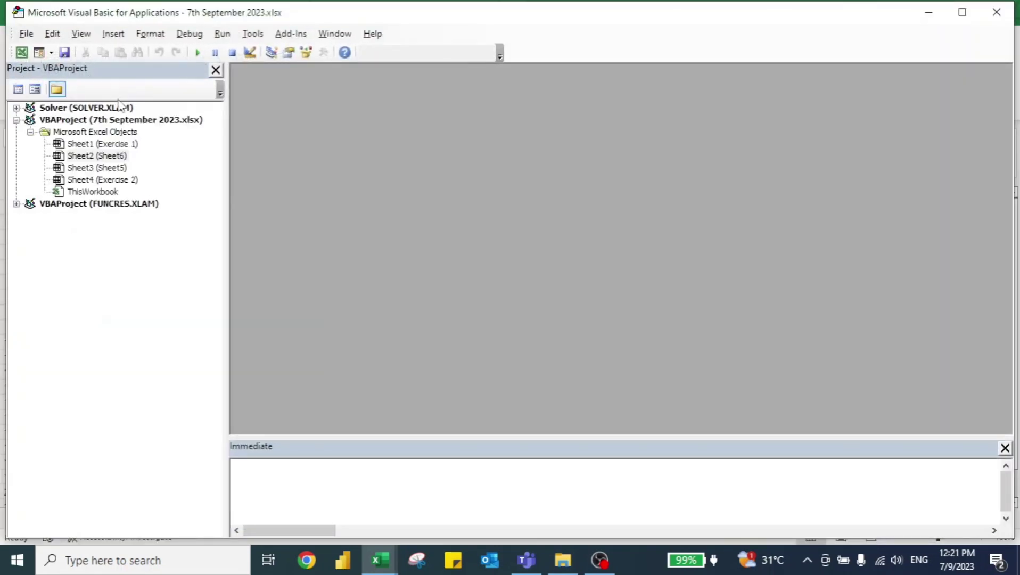
click(113, 34)
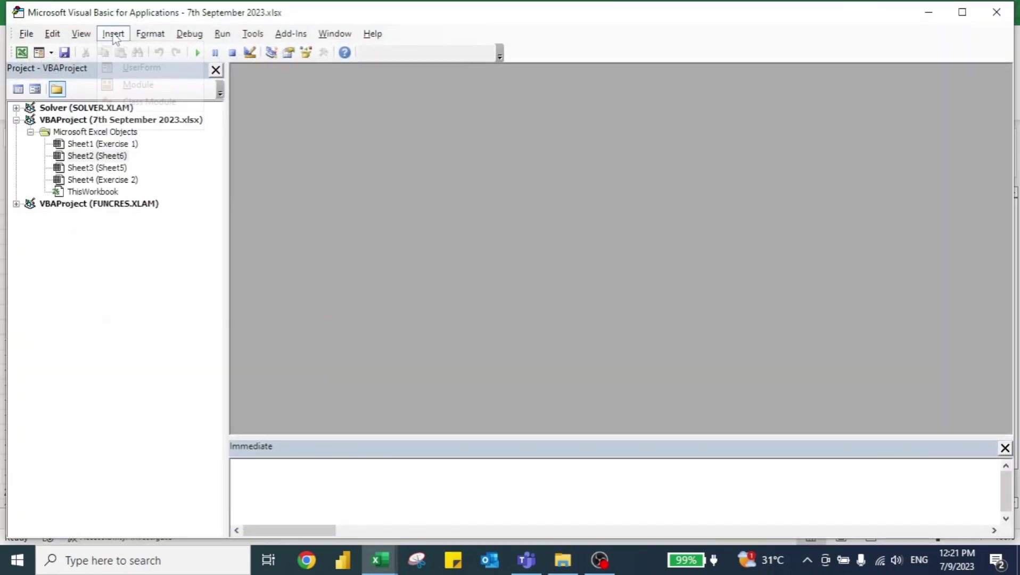
click(136, 84)
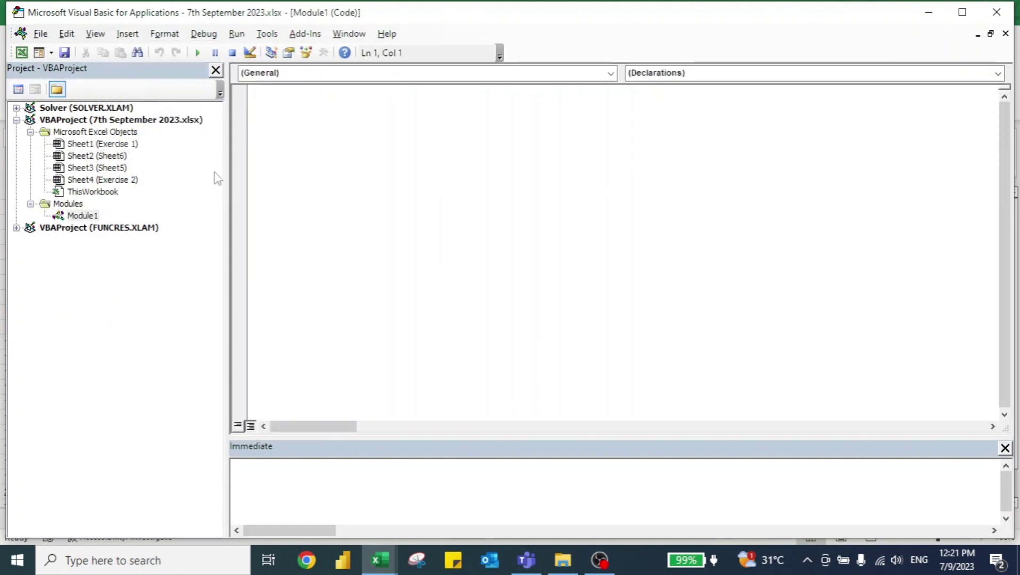
Write the Sub RefreshPivotTable() header and declare abc and xyz As PivotTable
text(Sub Refre)
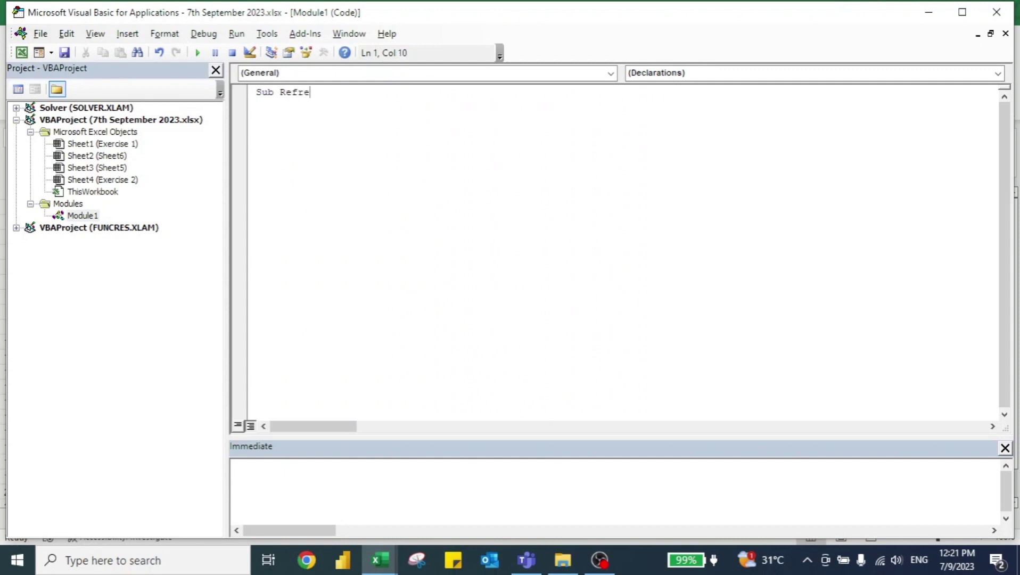
text(shPivotTable())
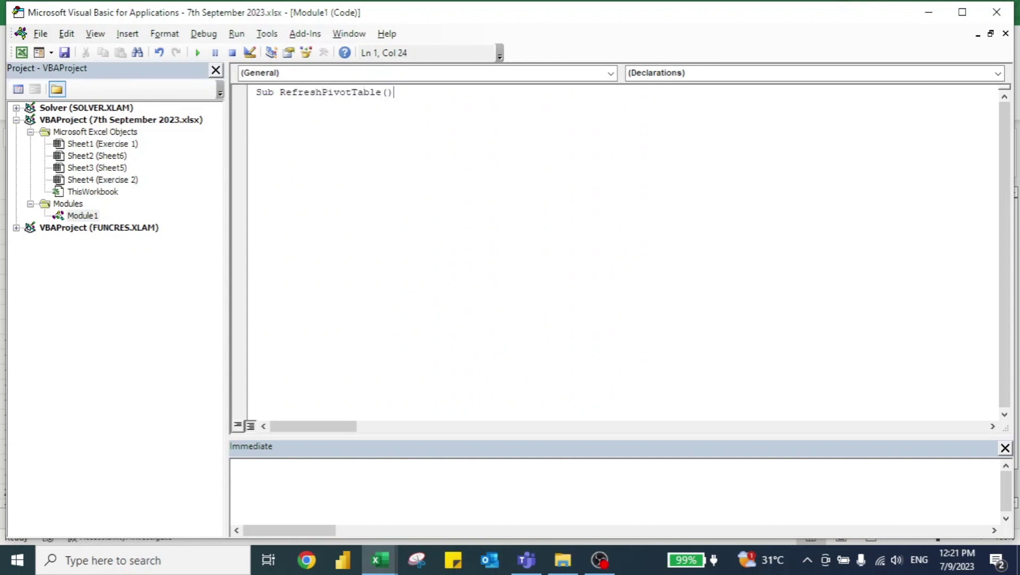
key(Return)
key(Return)
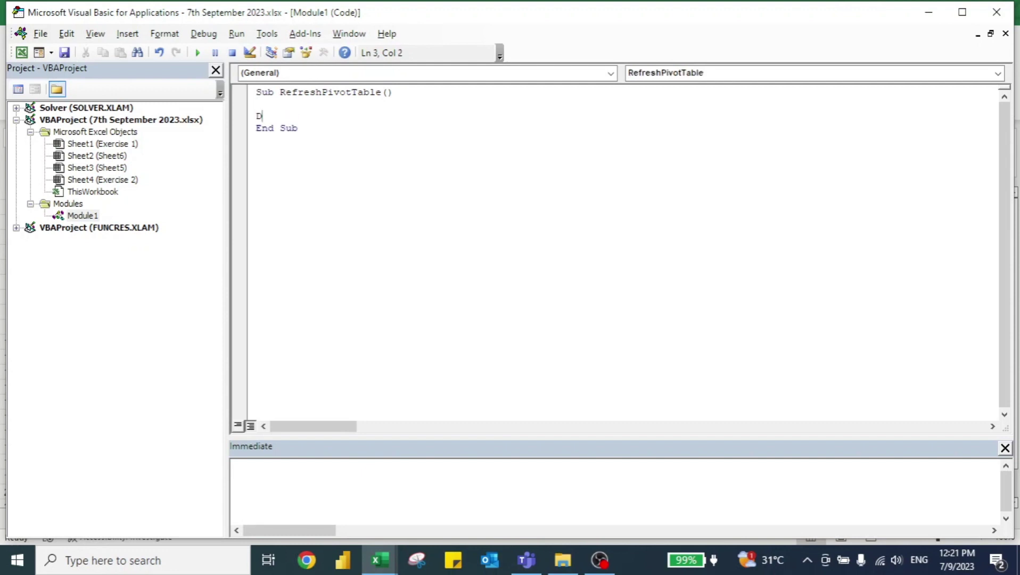
text(Dim abc As )
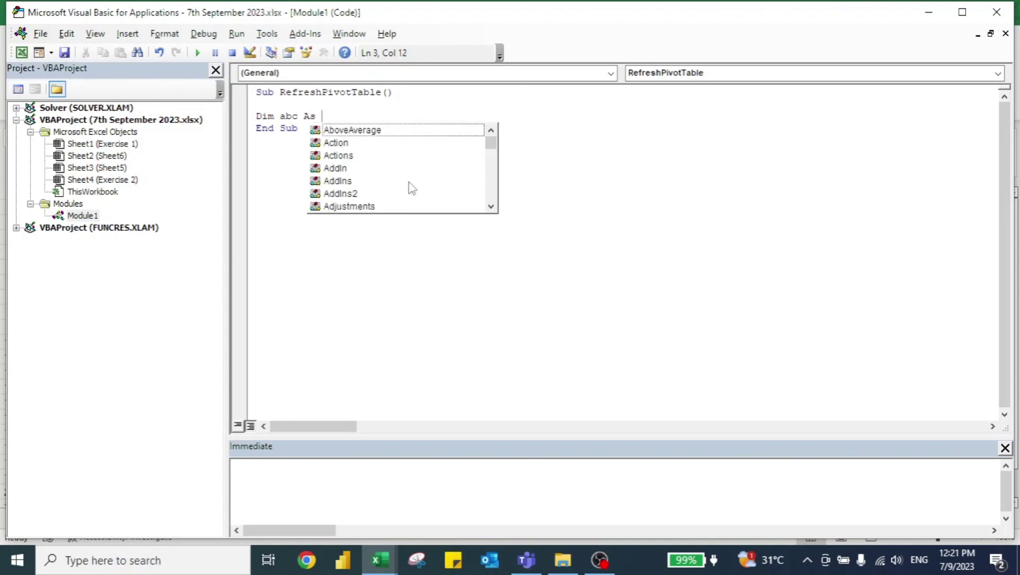
text(Pivot)
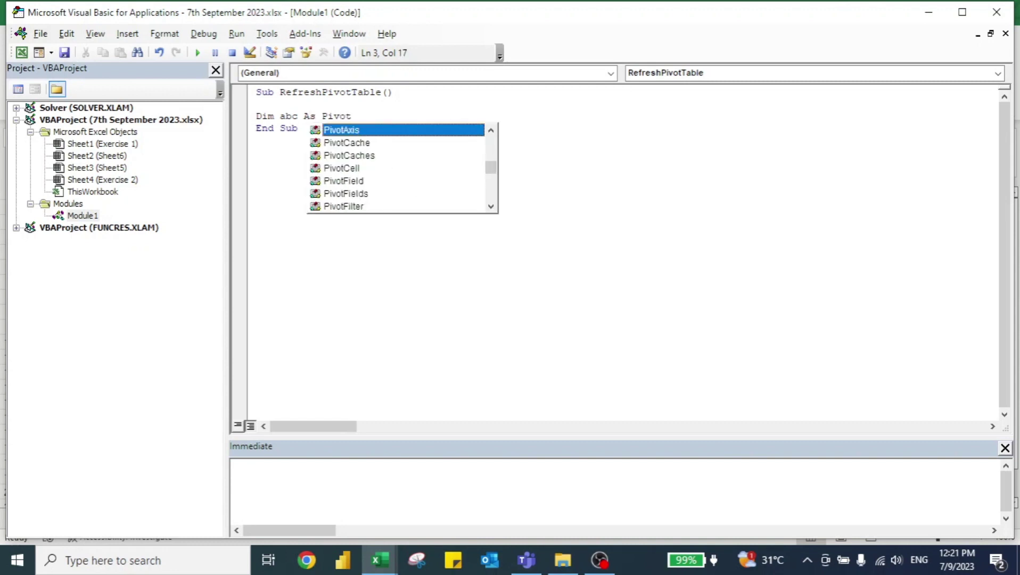
text(Ta)
key(Tab)
key(Return)
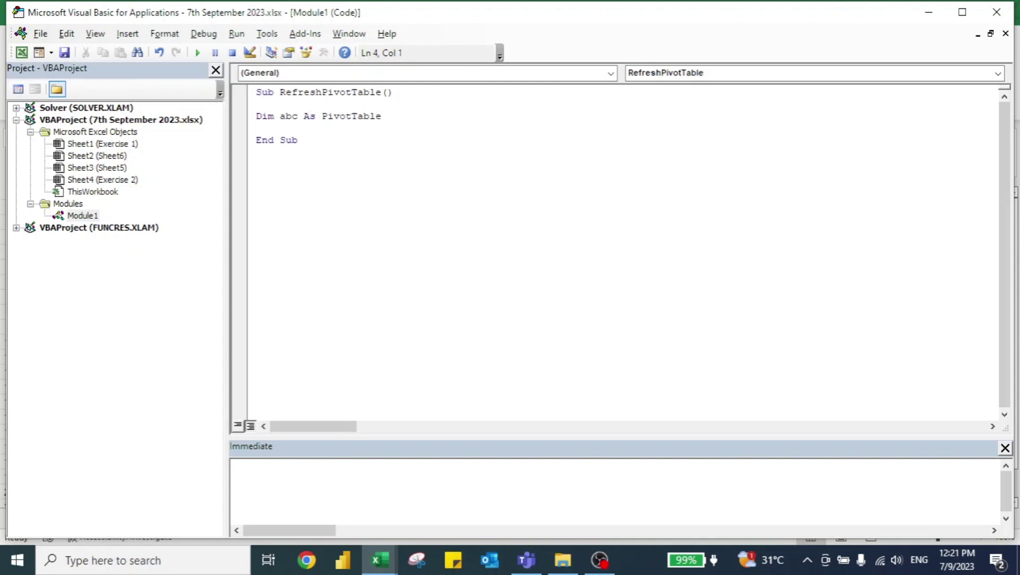
text(Dim xyz As Pic)
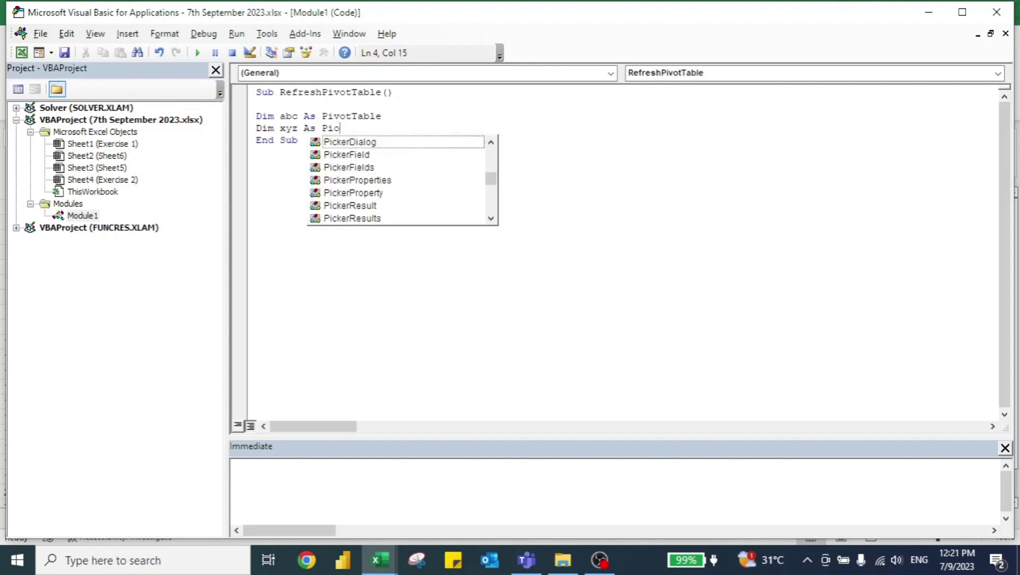
key(BackSpace)
text(votT)
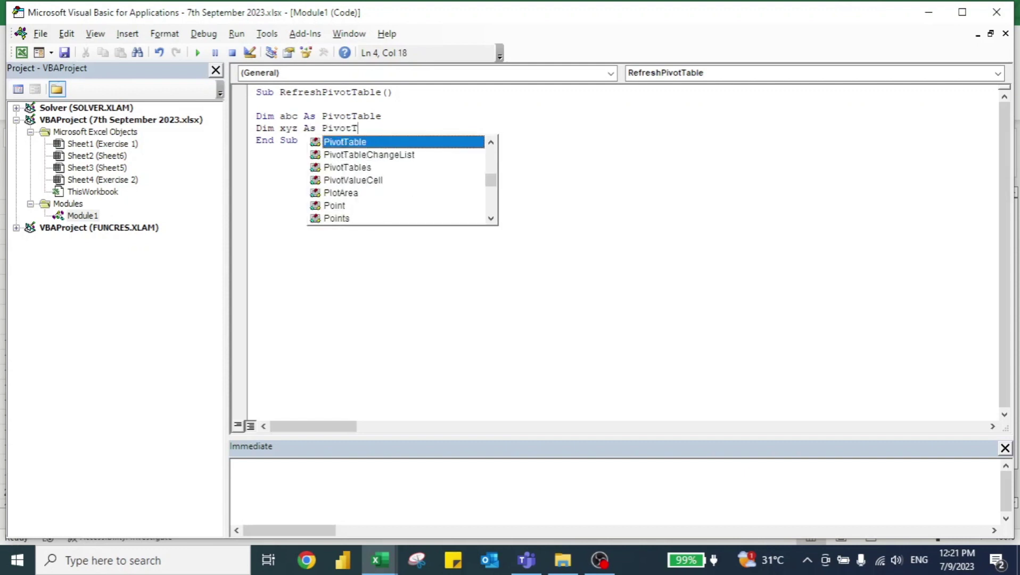
text(a)
key(Tab)
key(Return)
key(Return)
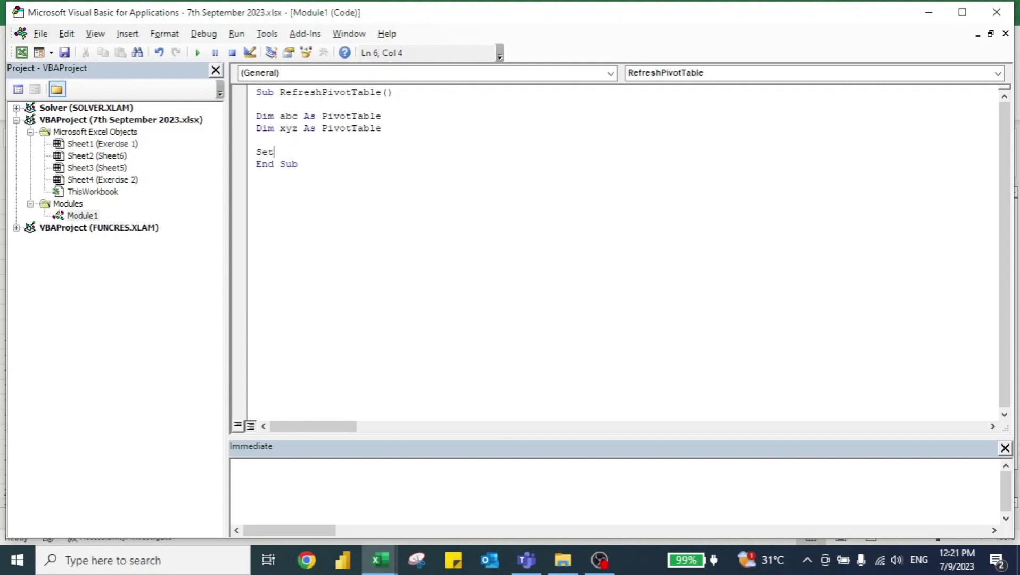
Begin the line Set abc = Sheets("Sheet5").PivotTables after checking the sheet's pivot tables
text(Set abc = Sheets(")
key(alt+Tab)
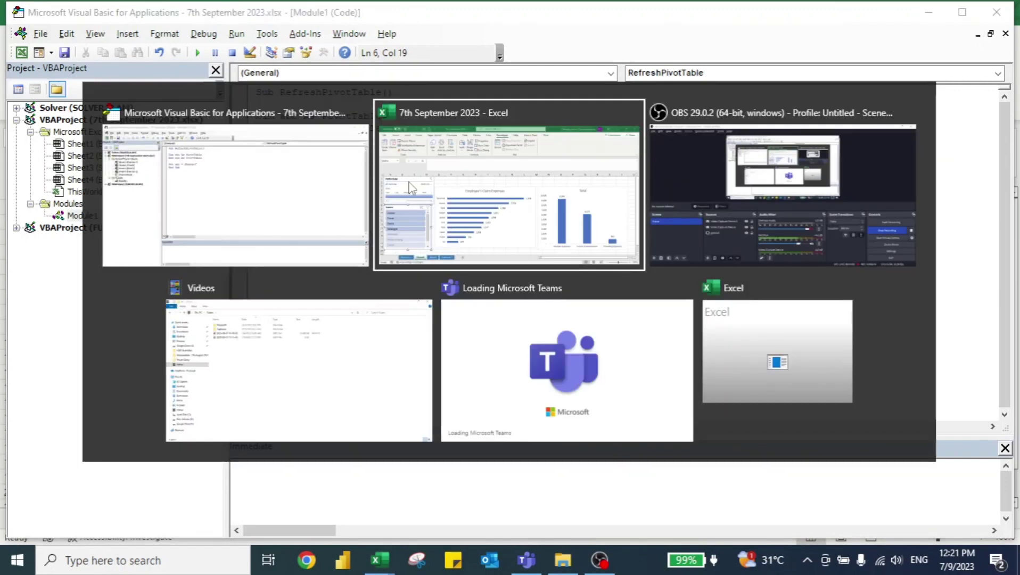
click(213, 519)
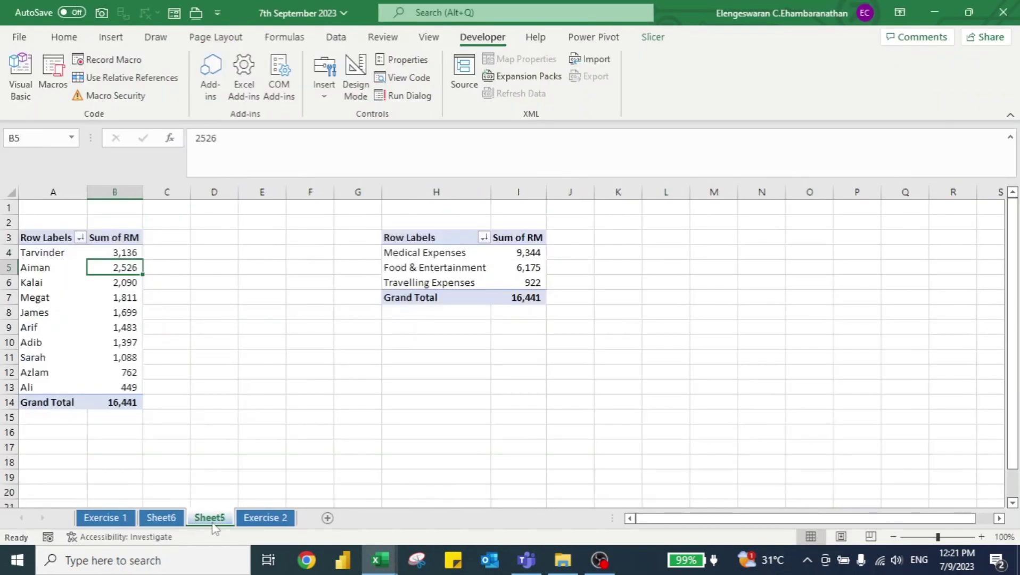
click(86, 306)
click(651, 41)
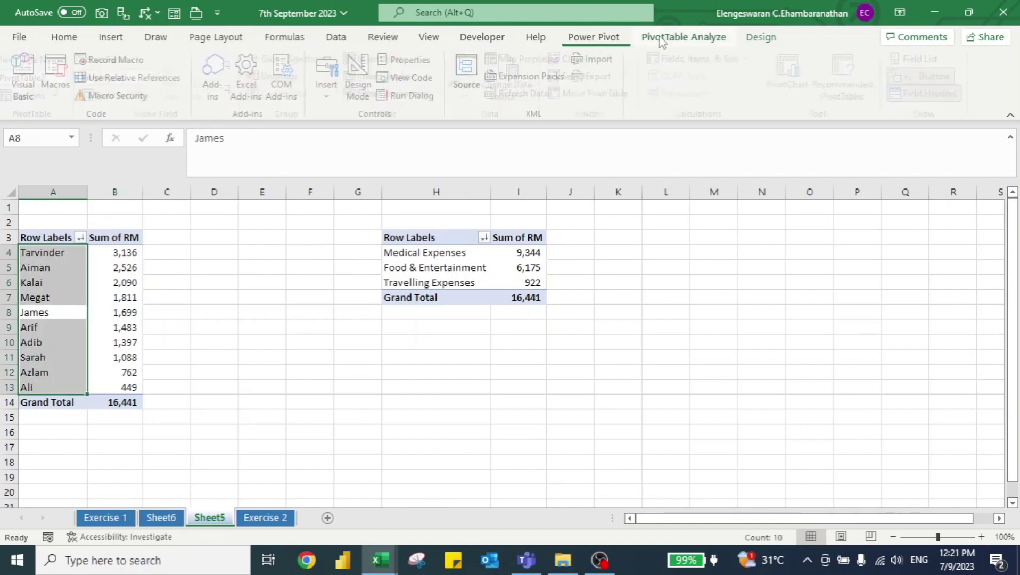
click(490, 260)
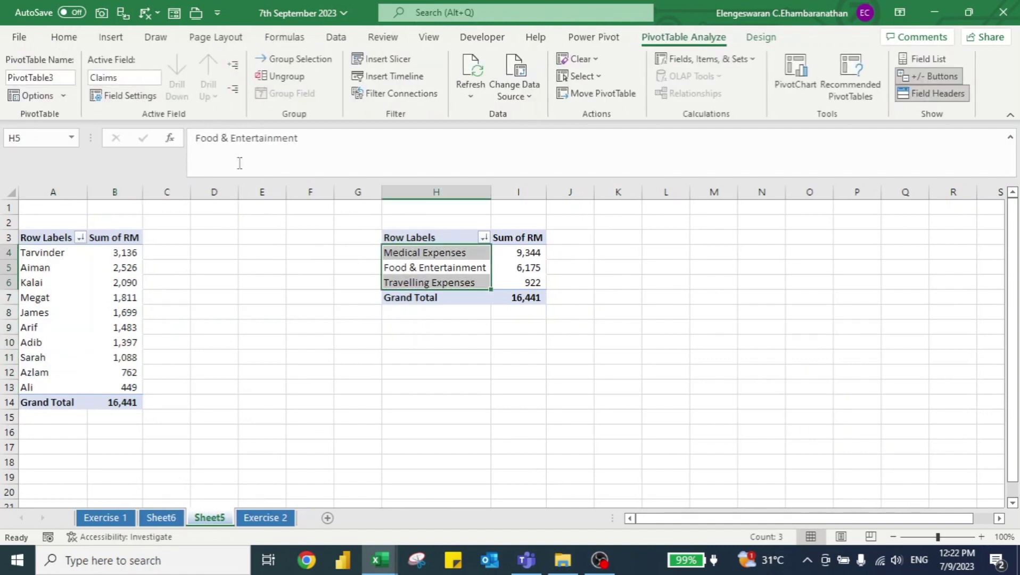
key(alt+F11)
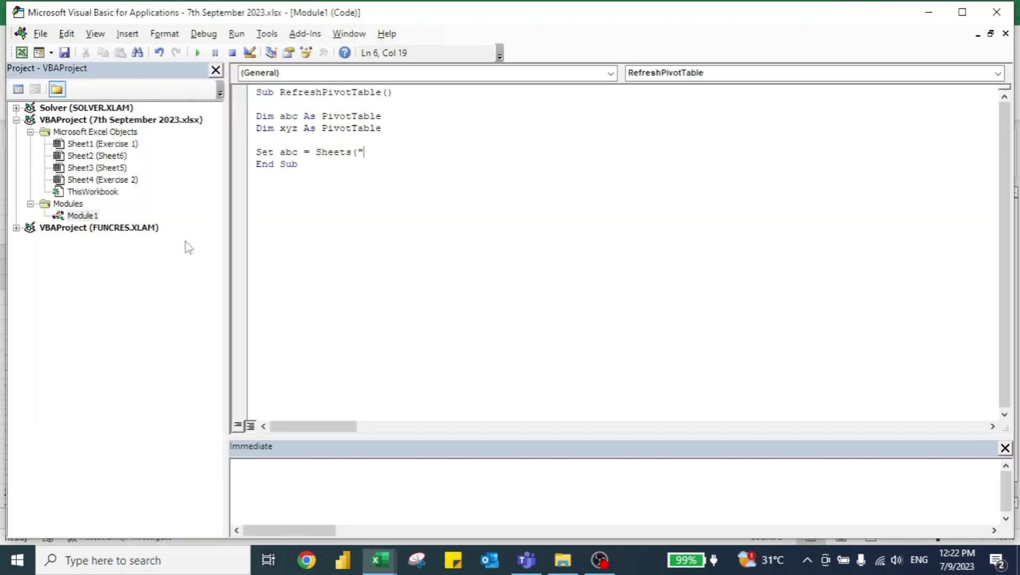
text(Sheet5").P)
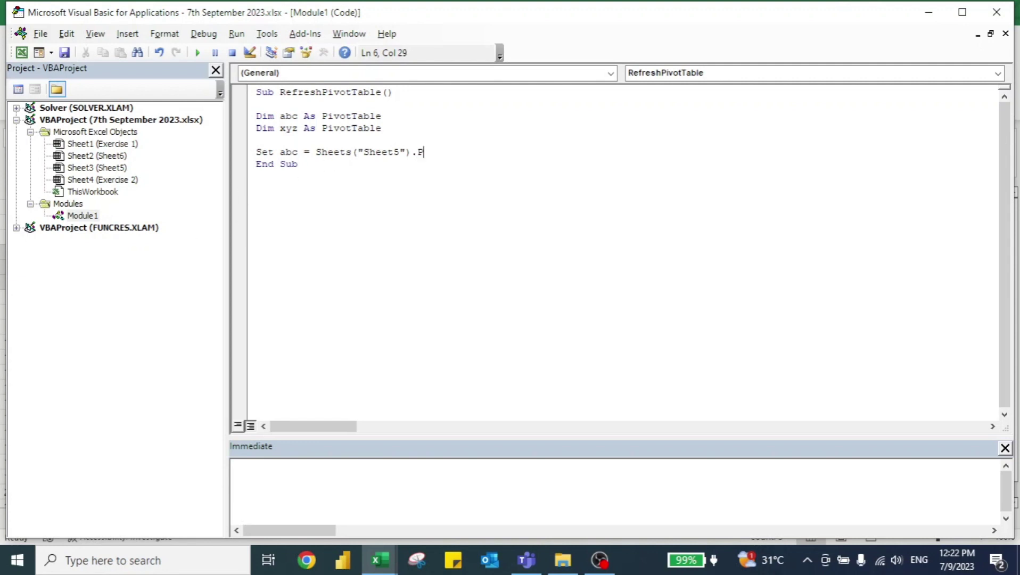
text(ivotTables()
Finish the line with the pasted PivotTable2 name so abc references it
key(alt+F11)
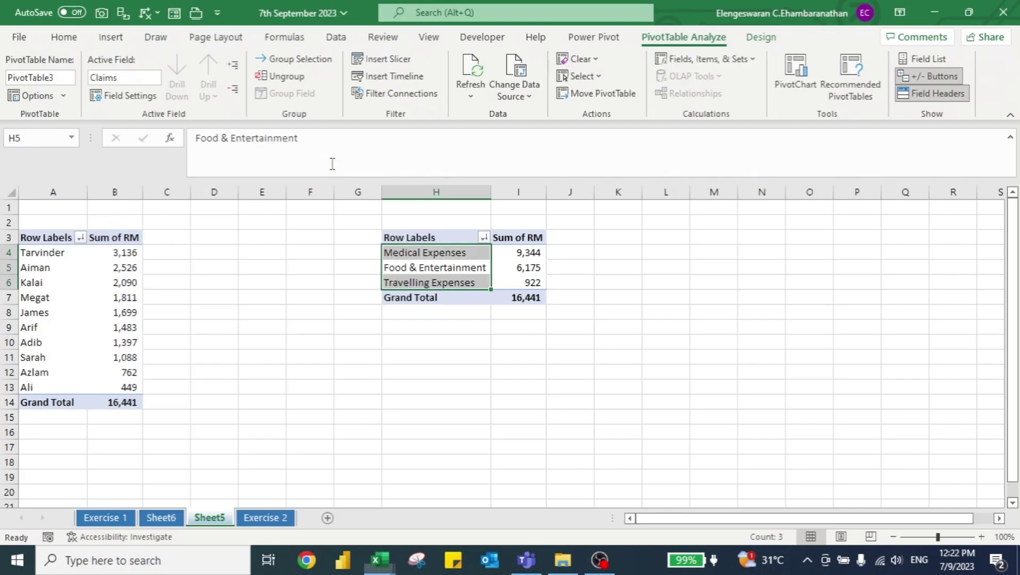
click(54, 78)
key(ctrl+c)
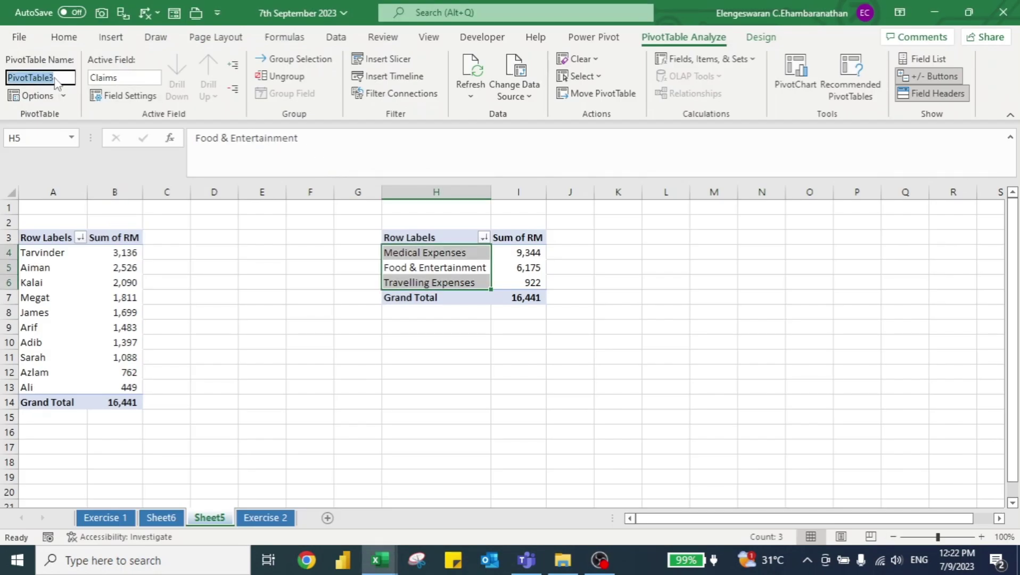
key(alt+F11)
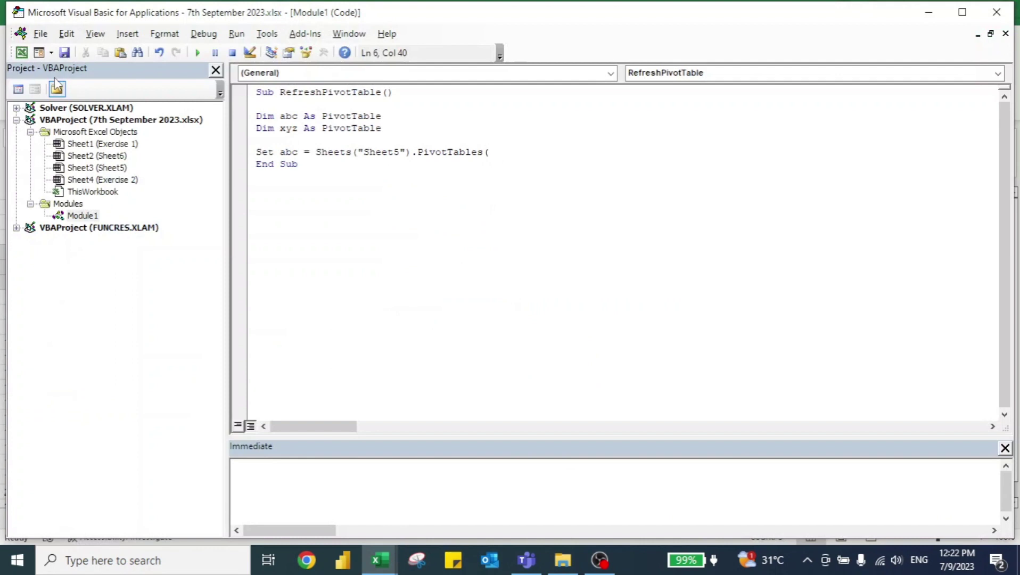
text(")
key(ctrl+v)
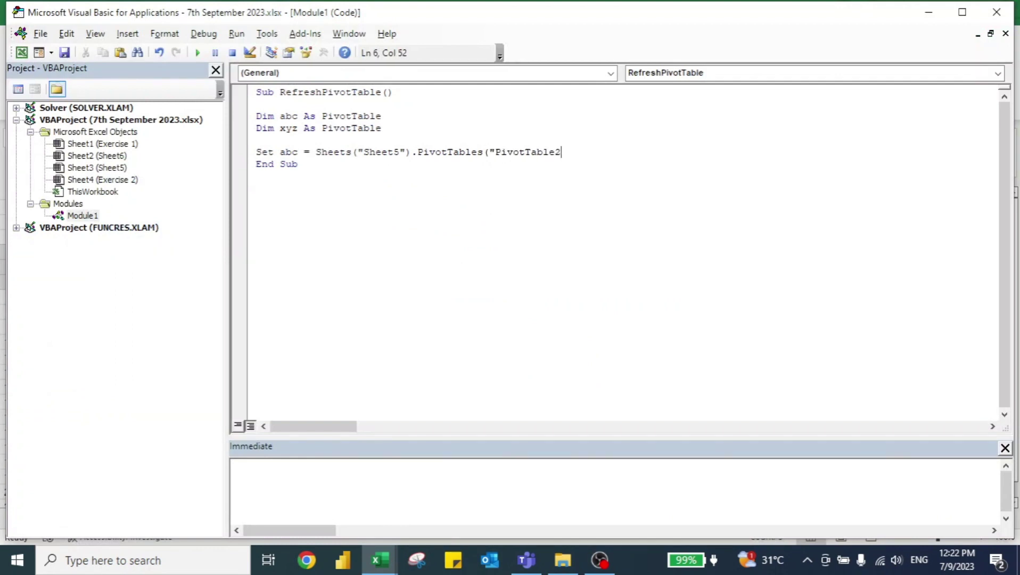
text("))
key(Return)
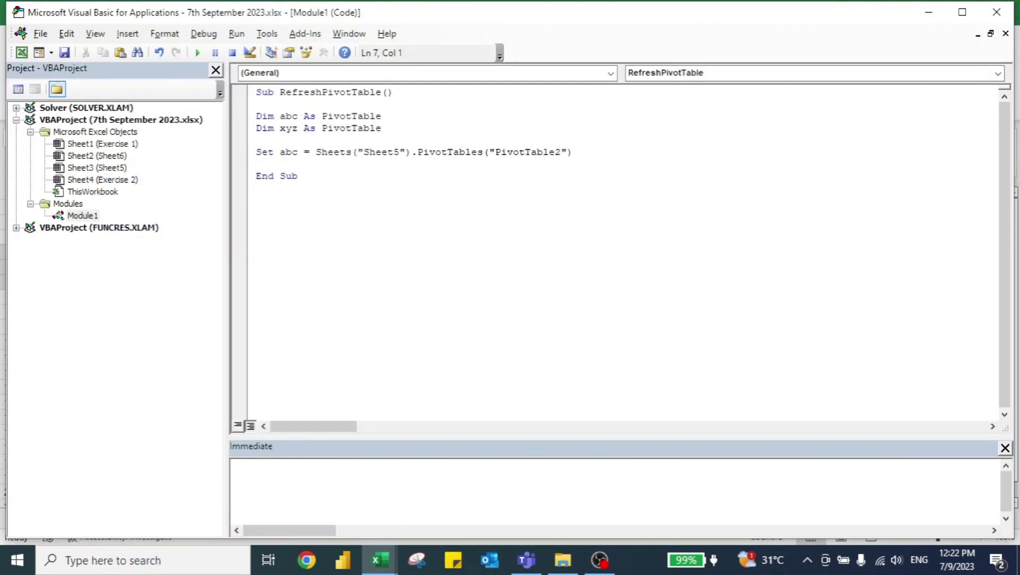
Duplicate the line as Set xyz pointing to PivotTable3, leaving blank lines before End Sub
key(shift+Left)
key(shift+Up)
key(ctrl+c)
key(Down)
key(ctrl+v)
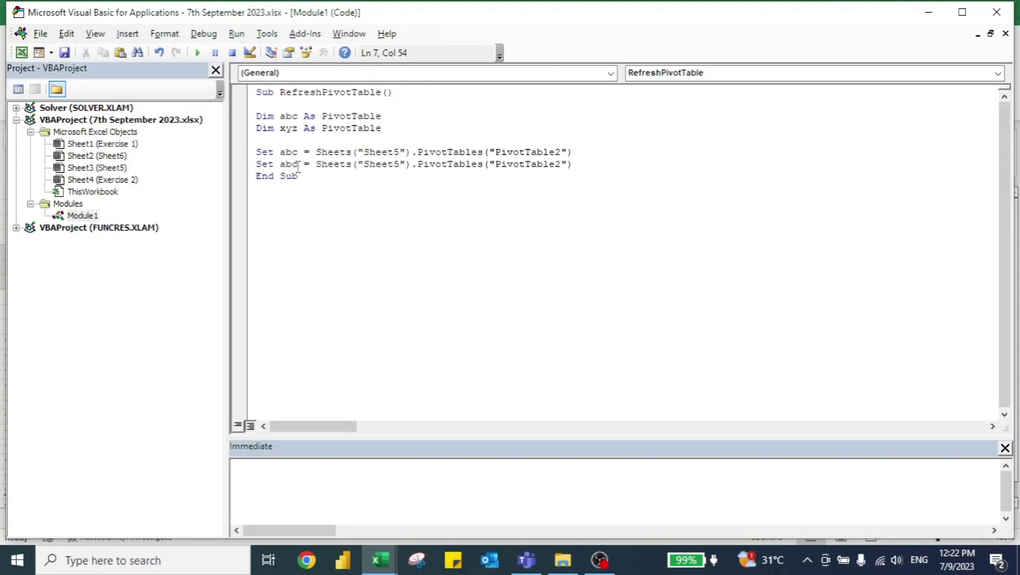
key(shift+Left)
key(shift+Left)
text(xyz)
key(Right)
key(Right)
key(Right)
key(Right)
key(Right)
key(Right)
key(Right)
key(Right)
key(Right)
key(Right)
key(Right)
key(Right)
key(Right)
key(Right)
key(Right)
key(Right)
key(Right)
key(Right)
key(Right)
key(BackSpace)
text(3)
key(End)
key(Return)
key(Return)
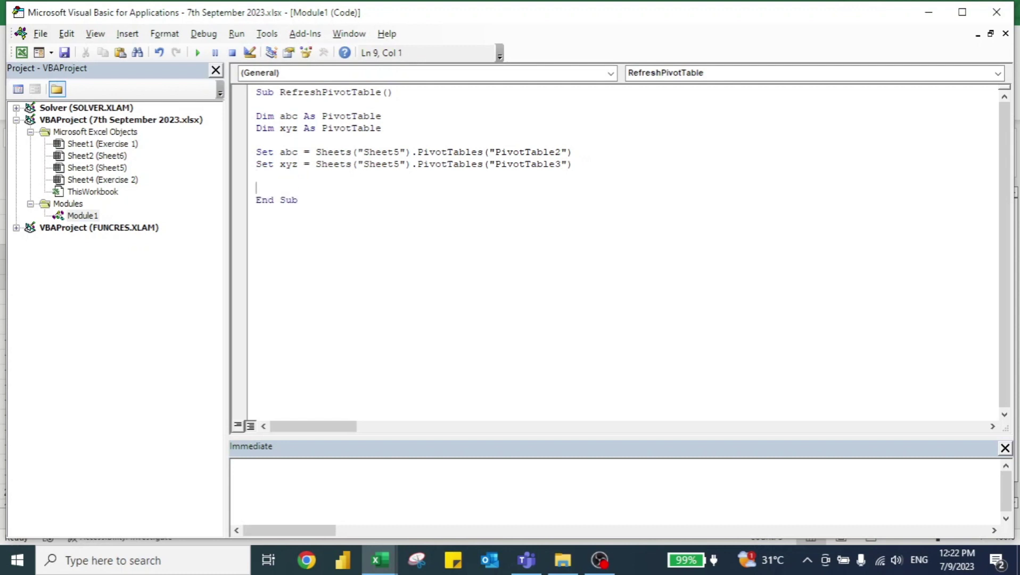
Complete the first macro line as abc.RefreshTable and start a new line
text(abc.)
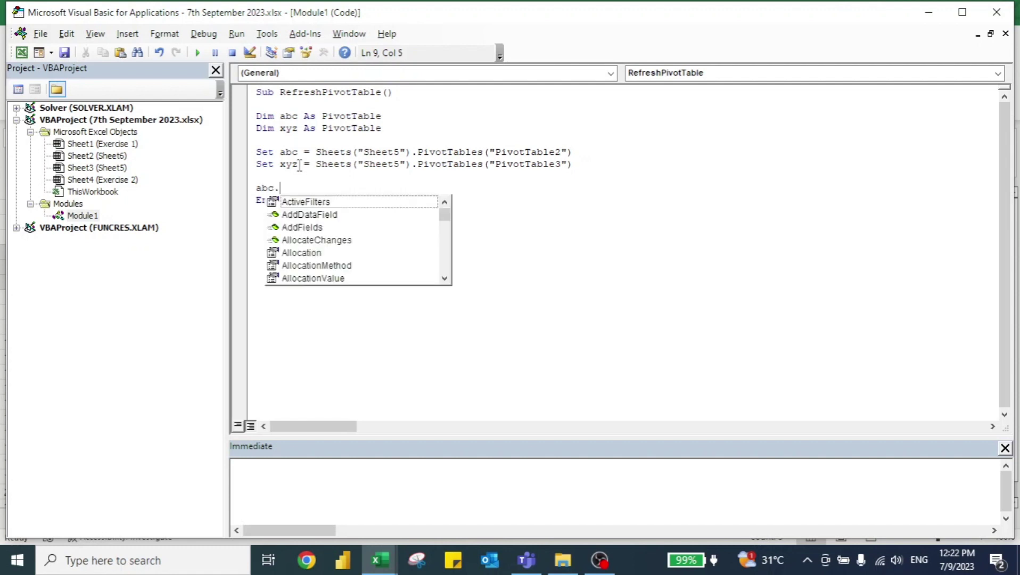
text(R)
key(Down)
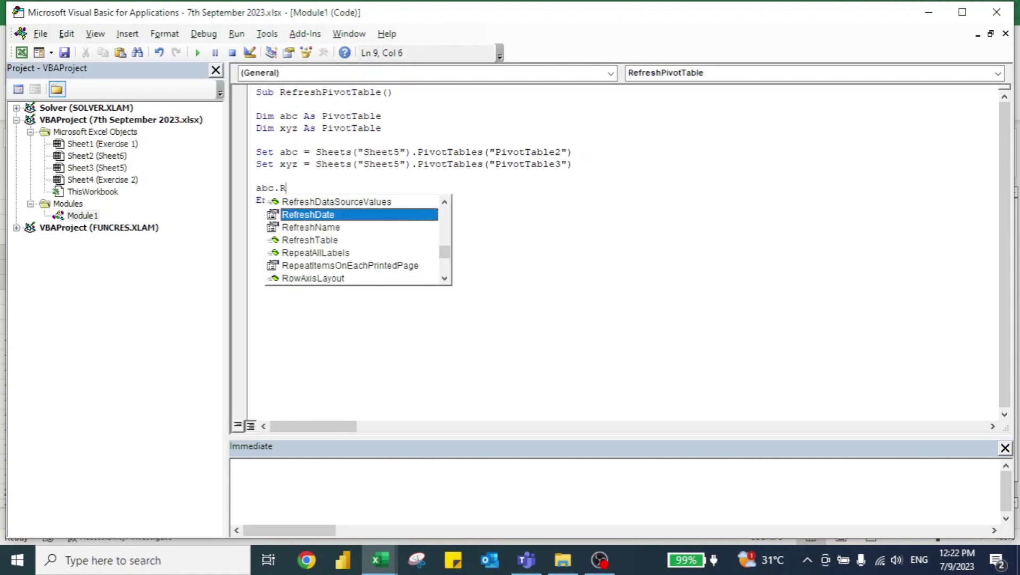
key(Down)
key(Down)
key(Tab)
key(Return)
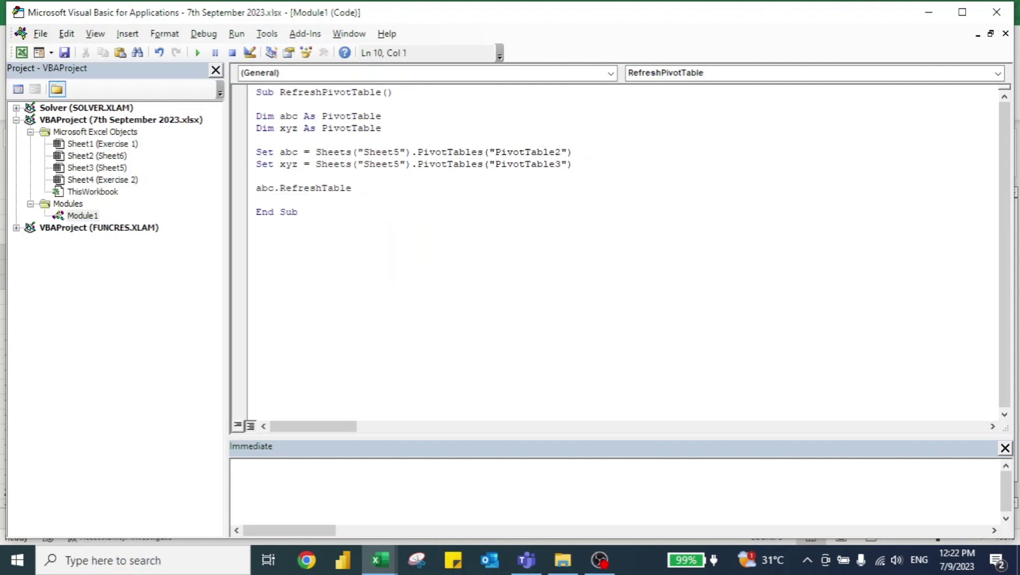
Add xyz.RefreshTable as the second line, fixing the wrong completion, then return to Excel
text(xyz.Re)
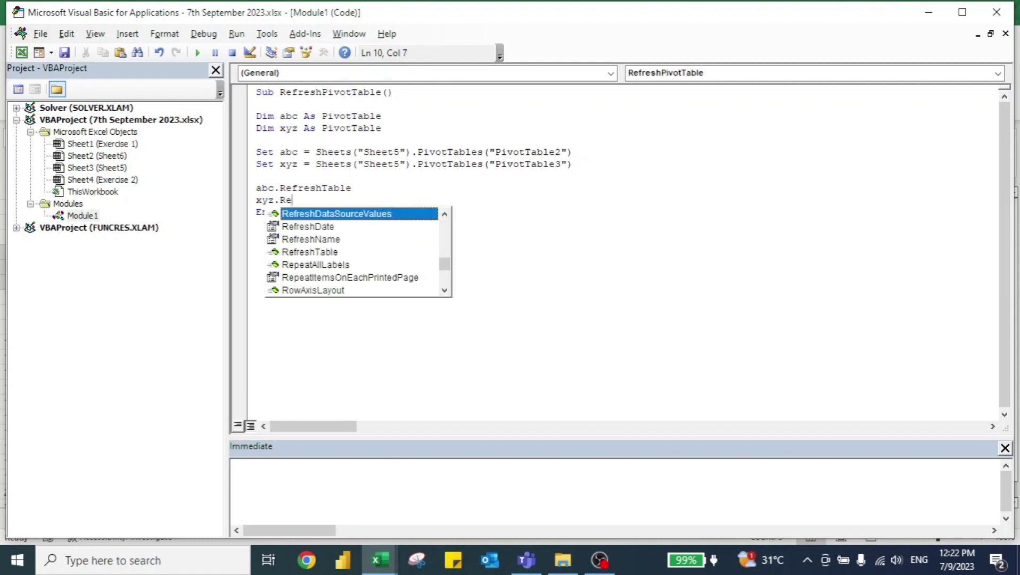
text(fresh)
key(Tab)
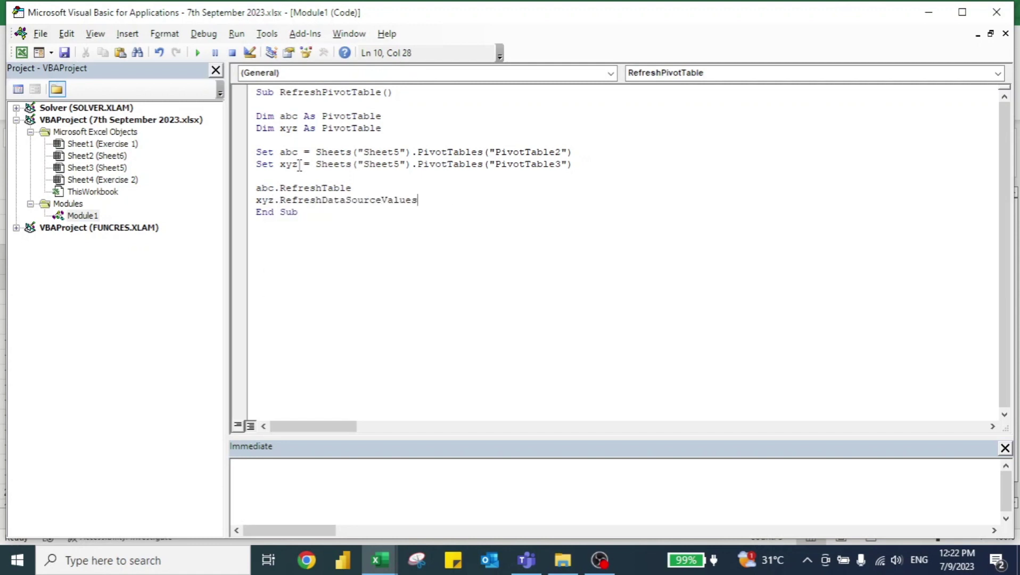
key(ctrl+shift+Left)
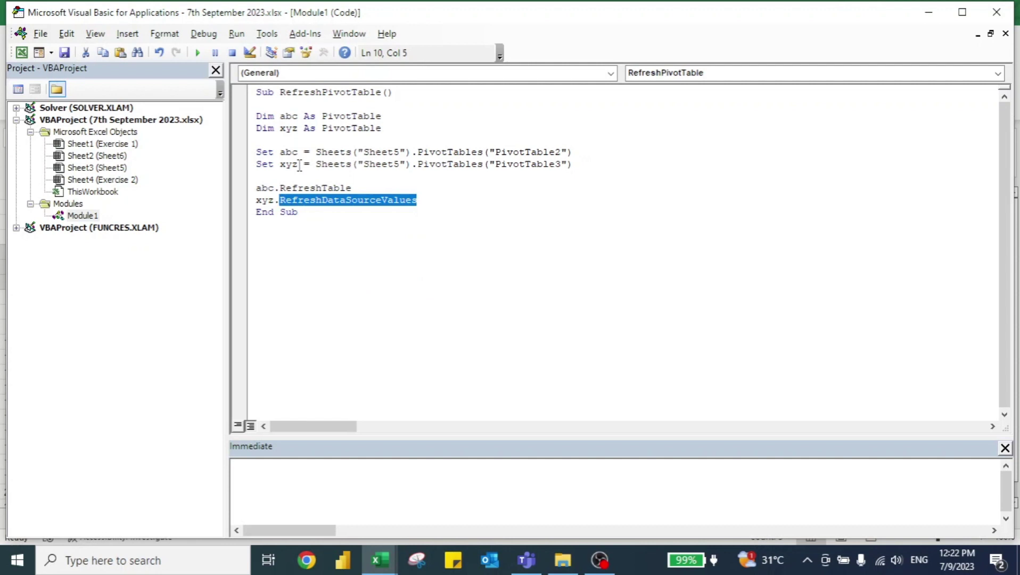
text(refre)
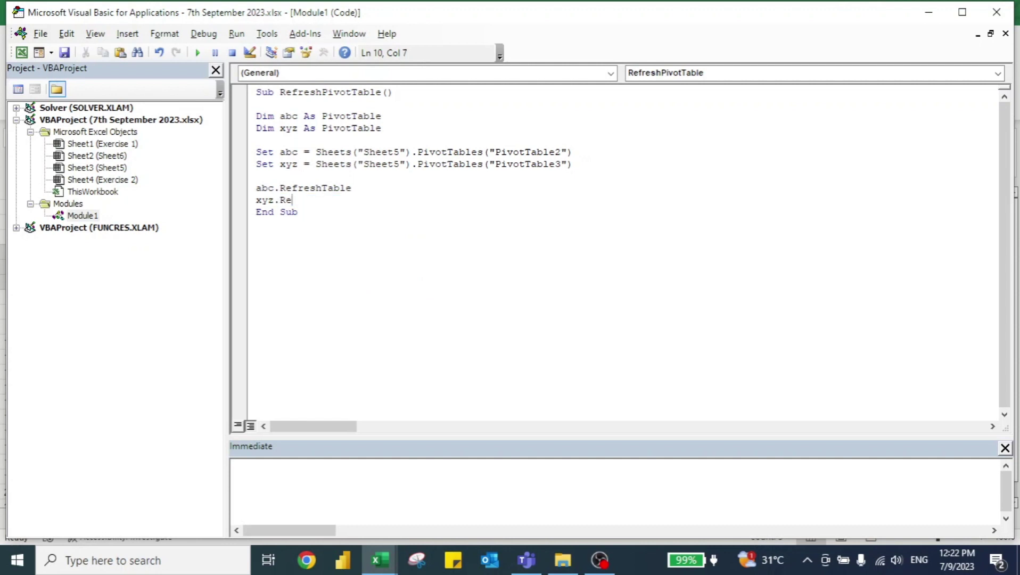
key(BackSpace)
key(BackSpace)
key(BackSpace)
key(BackSpace)
key(BackSpace)
key(BackSpace)
text(.Ref)
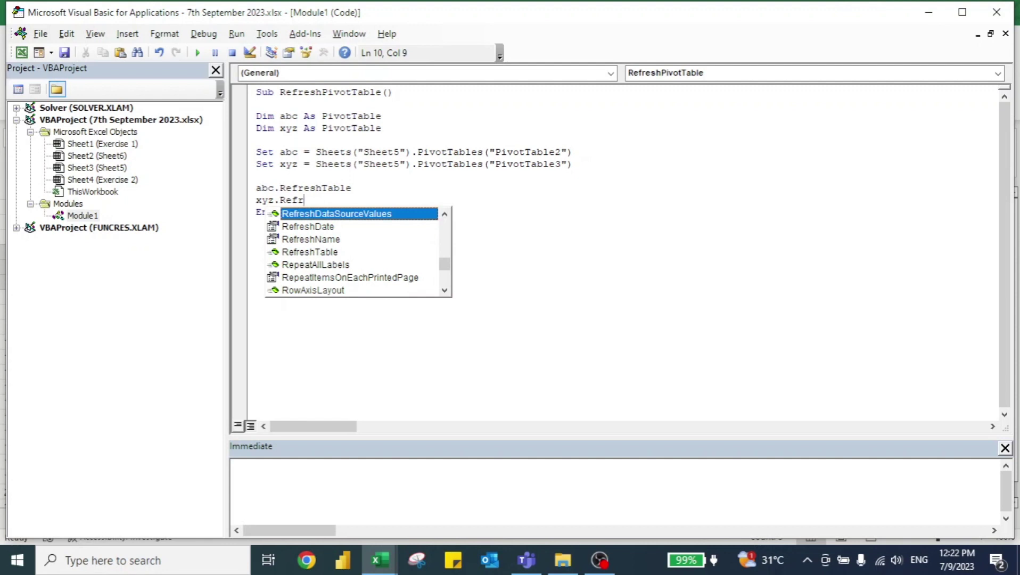
text(r)
key(Down)
key(Down)
key(Down)
key(Tab)
key(Return)
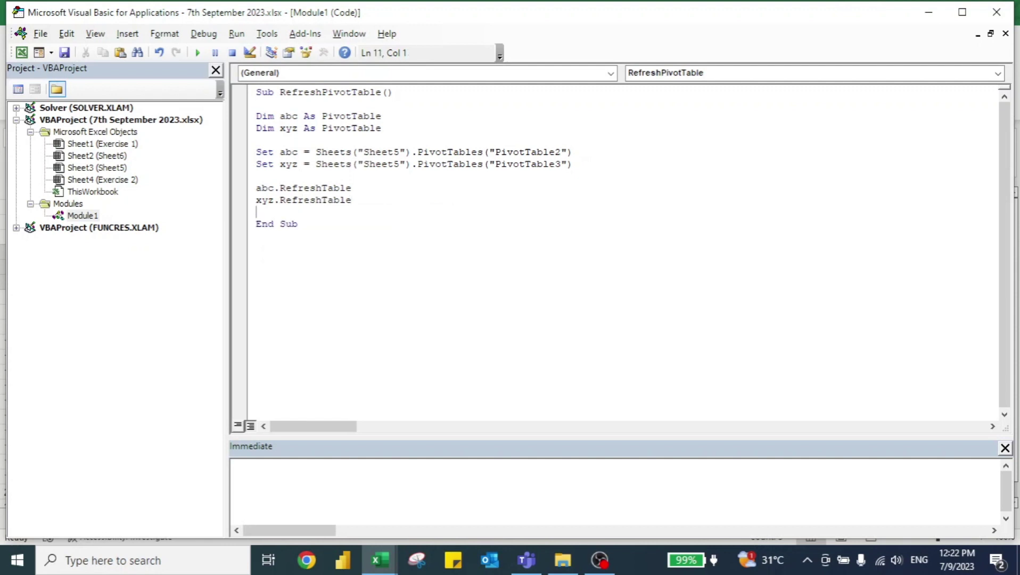
key(alt+Tab)
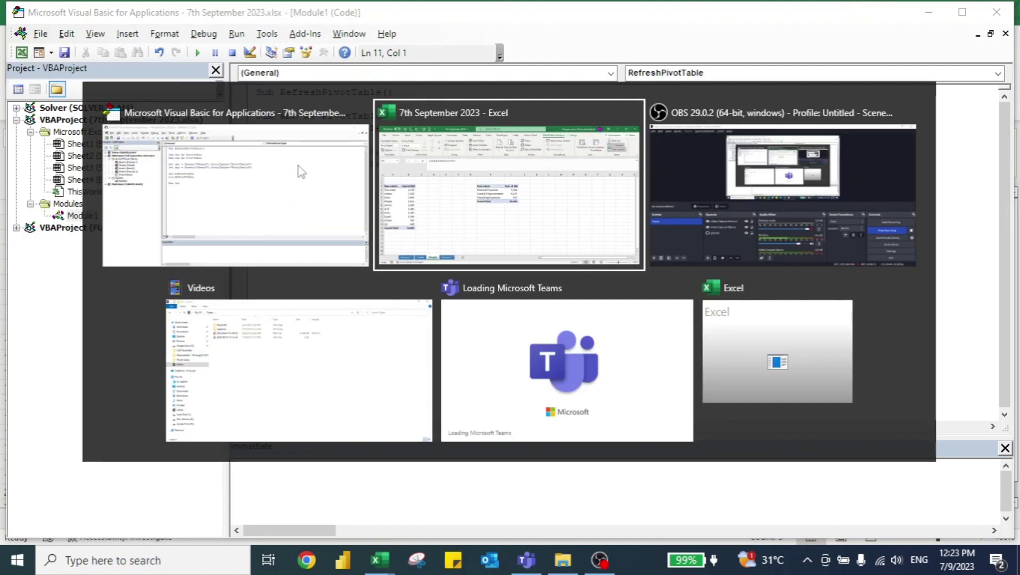
key(ctrl+Page_Up)
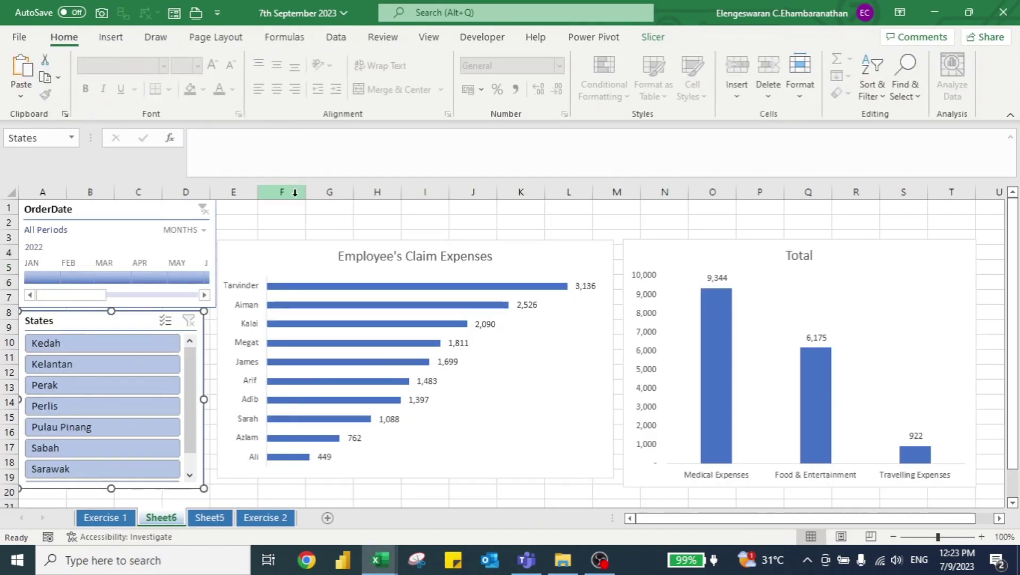
On Sheet6, draw a rectangle about 5.24 cm wide above the claims chart
click(282, 207)
click(111, 37)
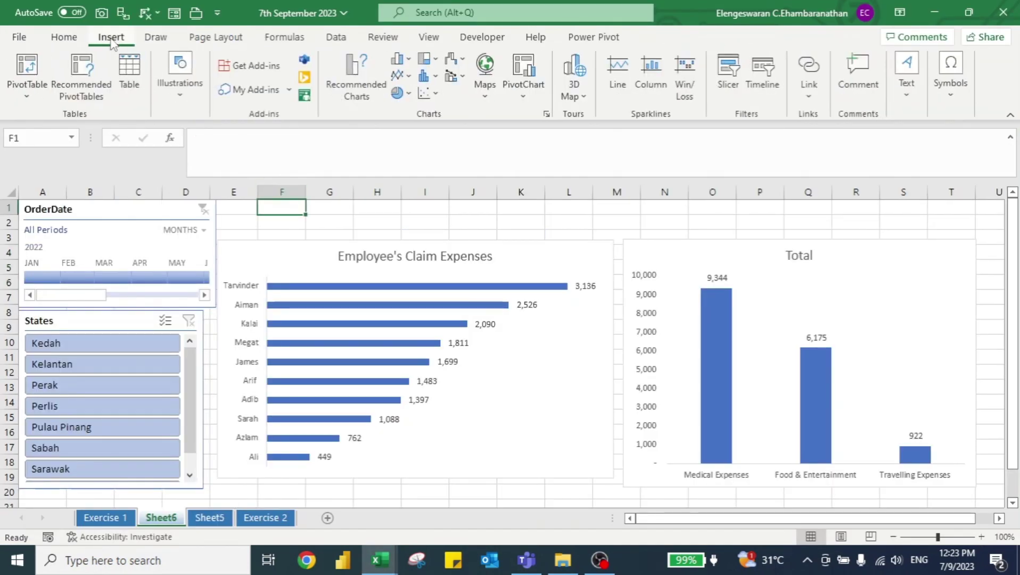
click(183, 99)
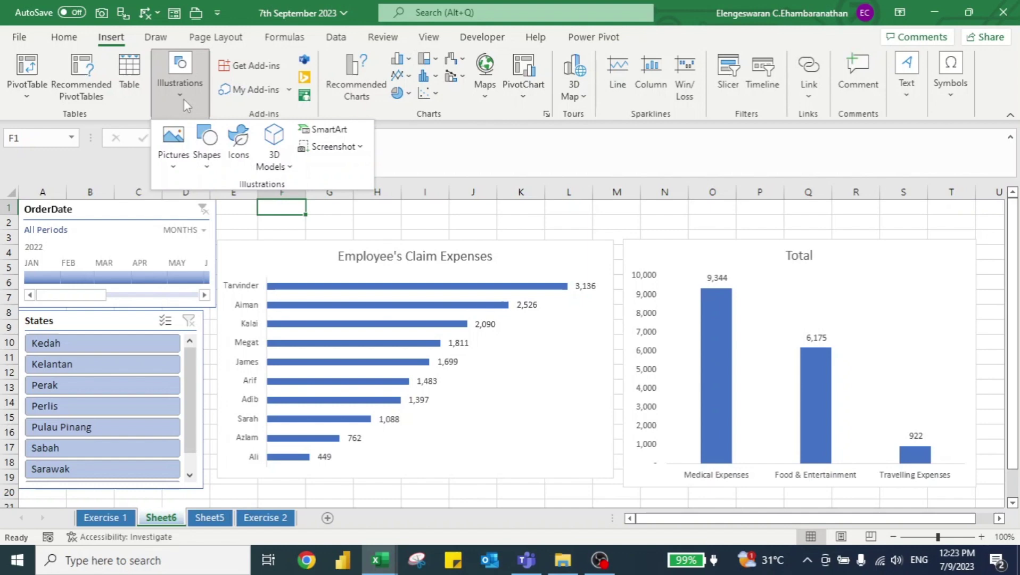
click(205, 153)
click(260, 206)
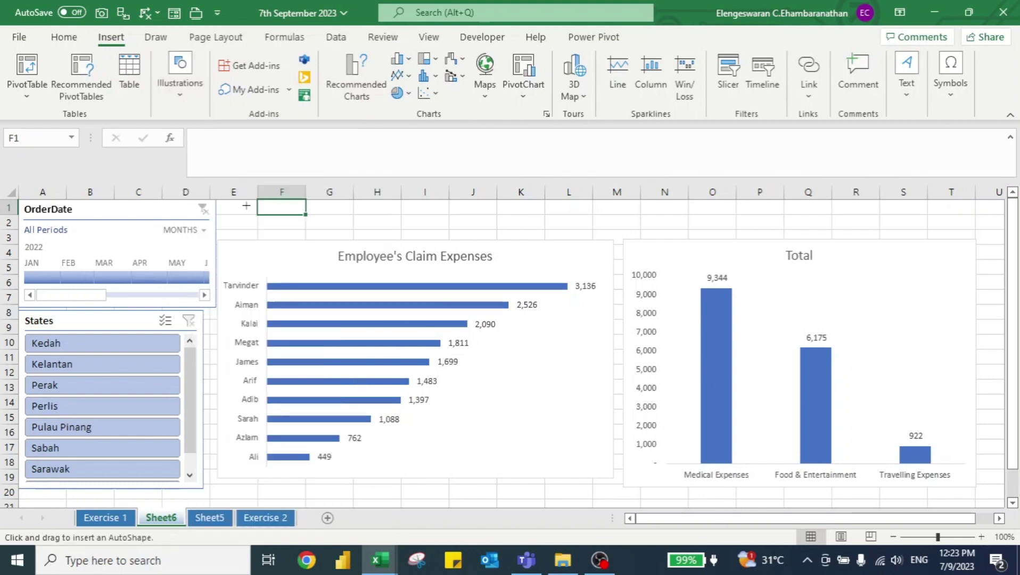
mouse_move(408, 230)
mouse_down()
mouse_move(433, 229)
mouse_move(379, 217)
mouse_move(373, 233)
mouse_up()
drag(428, 218, 463, 218)
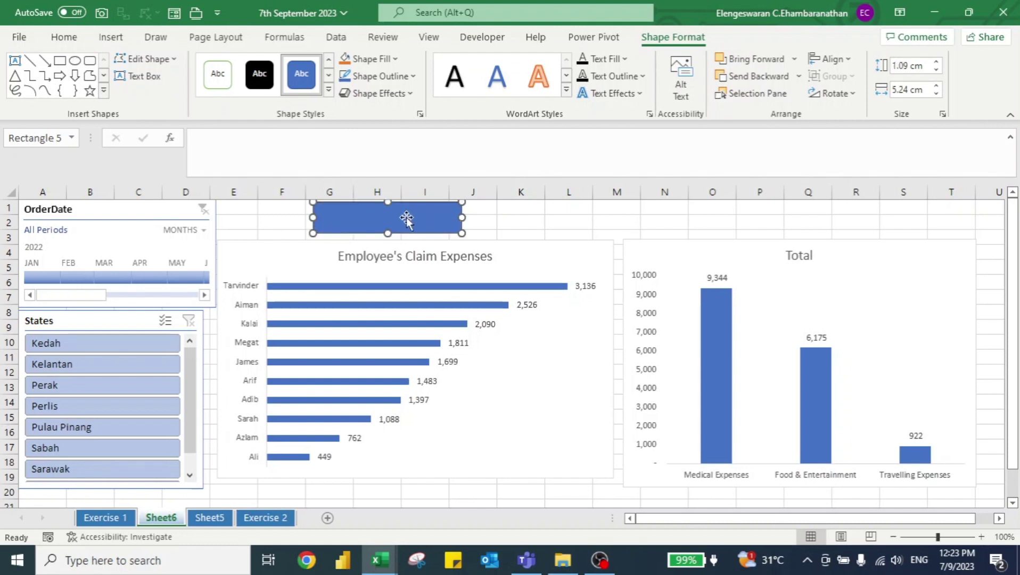
Label the rectangle 'Update', centred vertically and horizontally, at font size 20
text(Update)
key(ctrl+a)
click(64, 36)
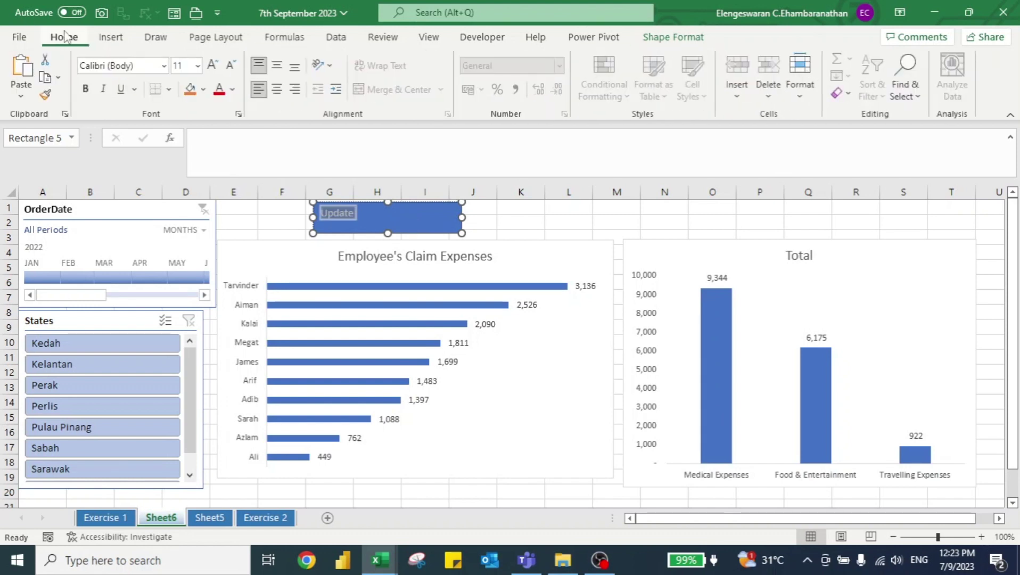
click(276, 65)
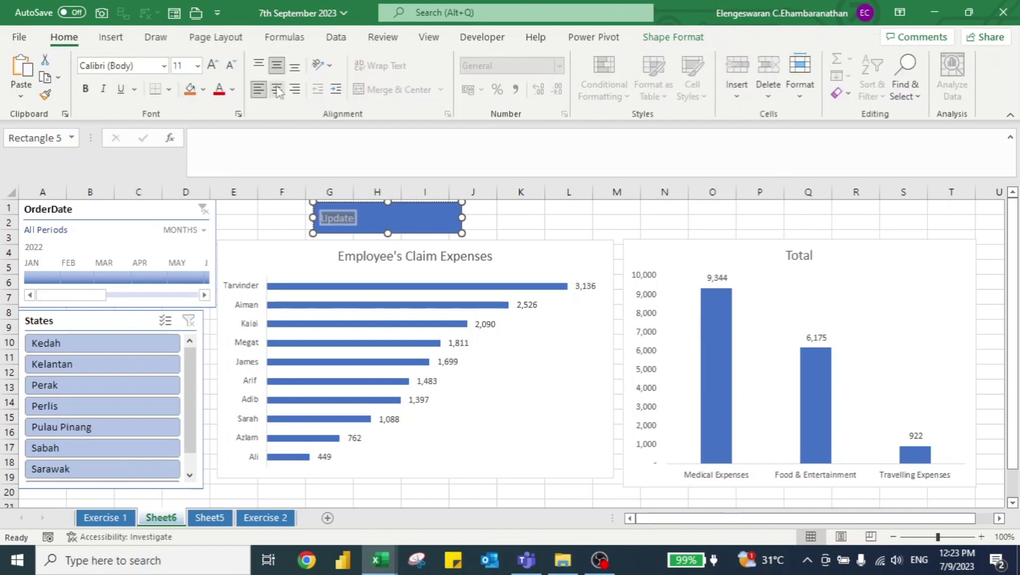
click(277, 89)
click(189, 66)
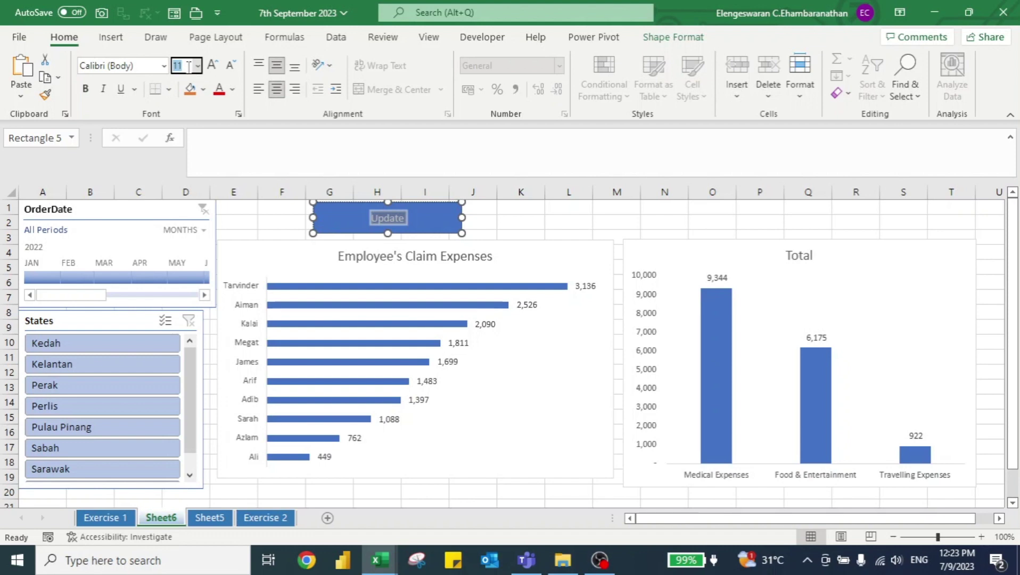
text(20)
key(Return)
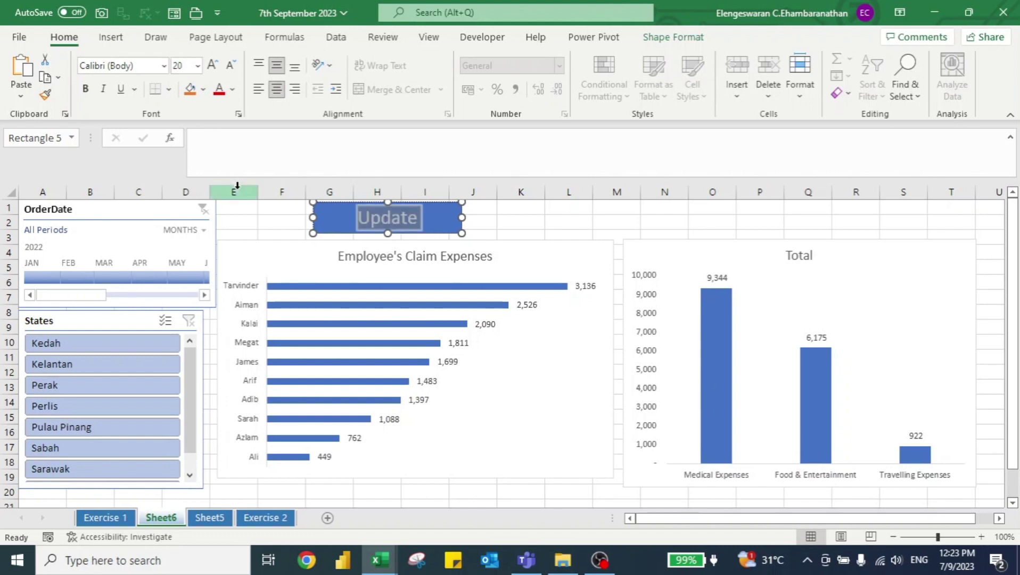
click(331, 218)
Assign the RefreshPivotTable macro to the Update button
right_click(332, 219)
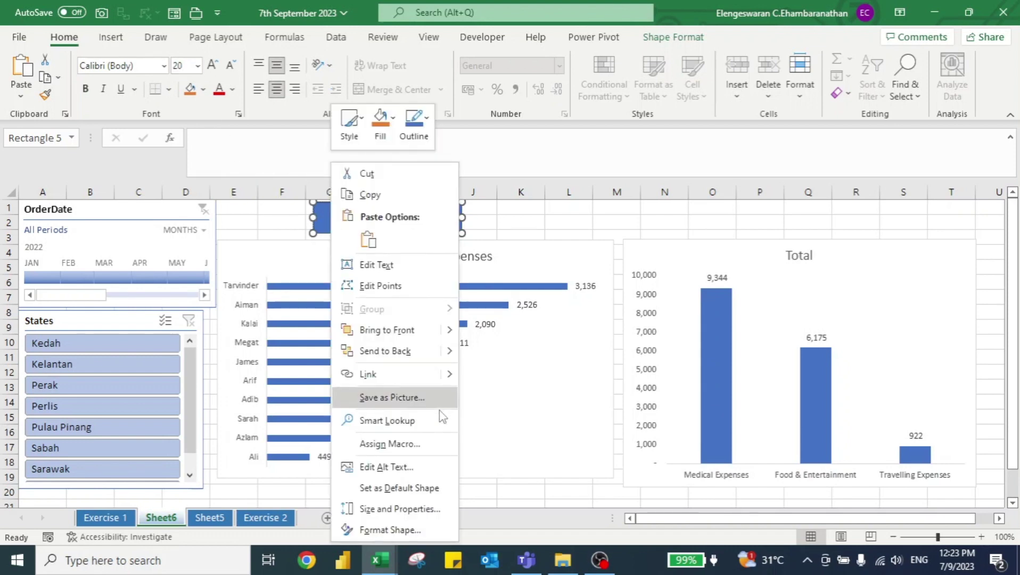
click(426, 444)
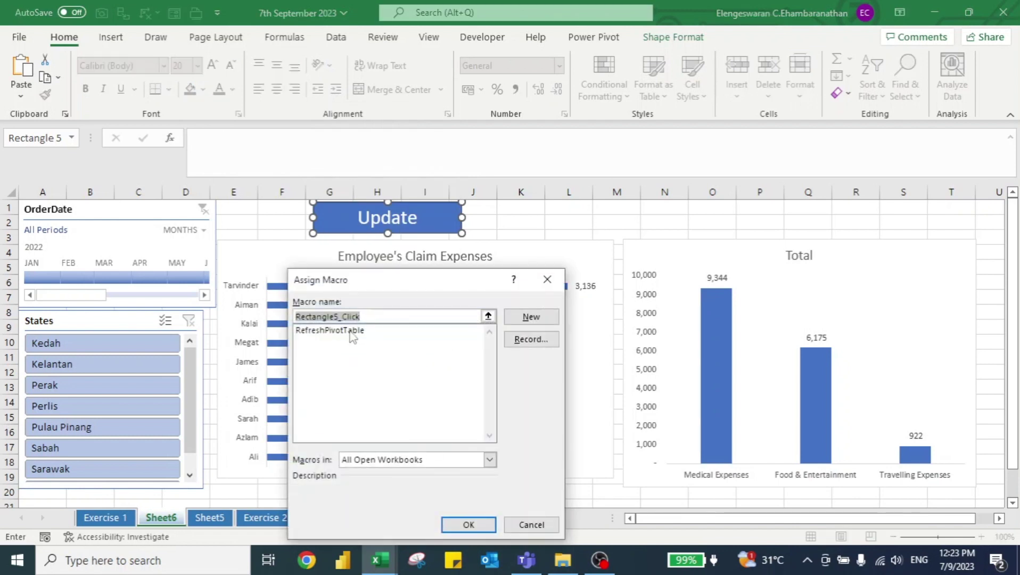
click(352, 331)
click(469, 526)
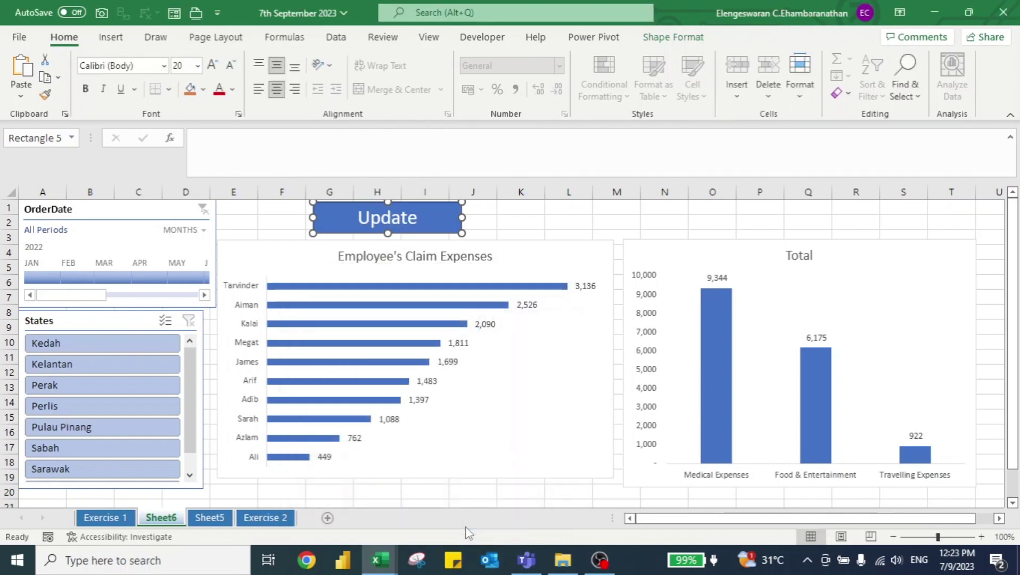
click(507, 225)
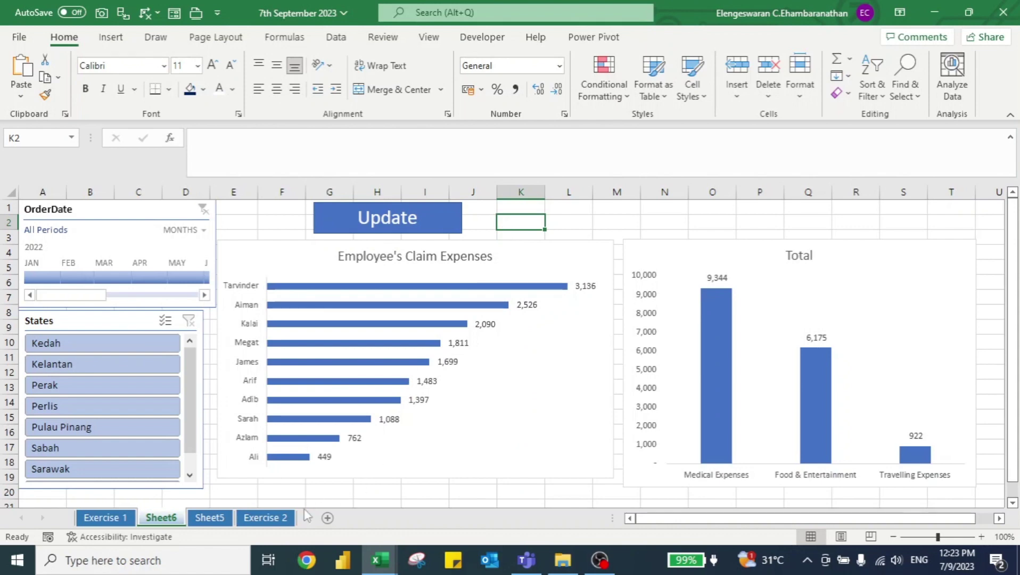
On the Exercise 2 sheet, change cell E2 to 123456789
click(265, 517)
click(320, 250)
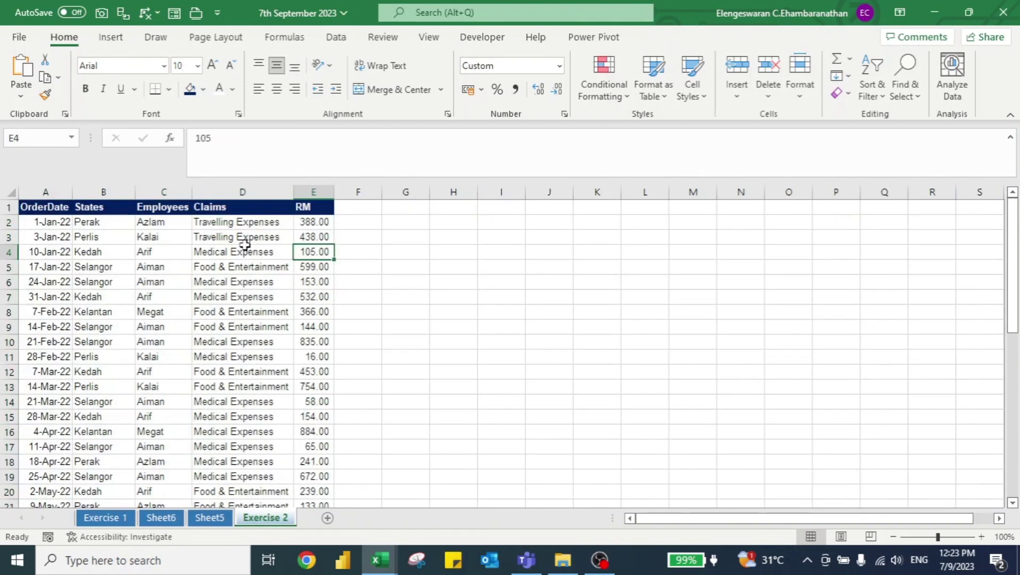
key(Up)
key(Up)
text(123)
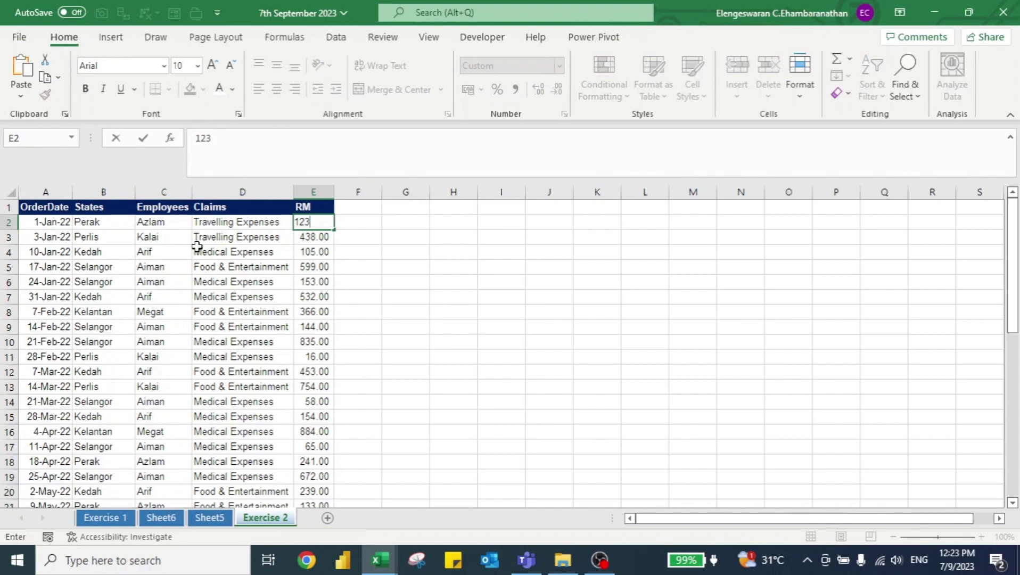
text(456789)
key(Return)
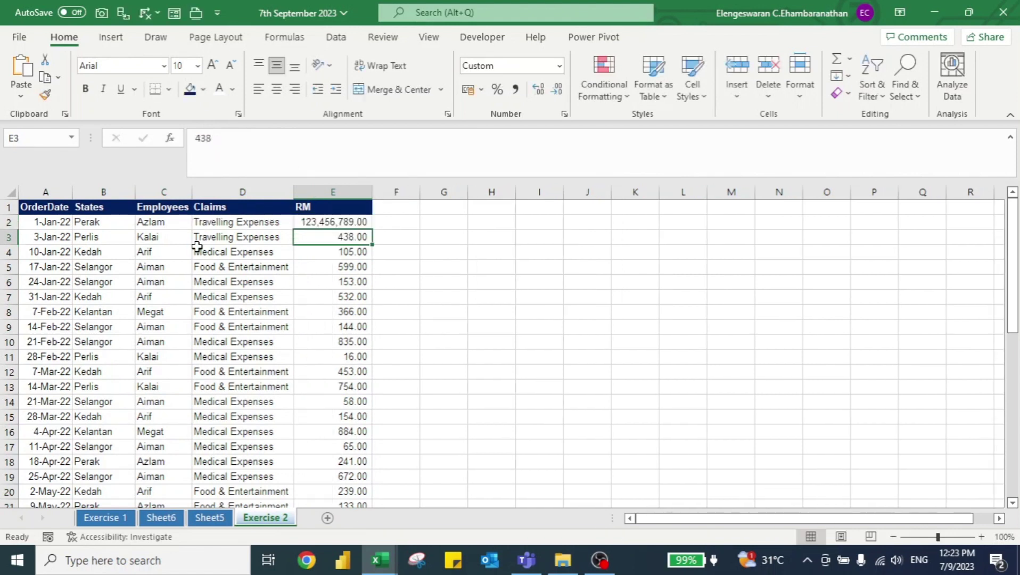
key(Up)
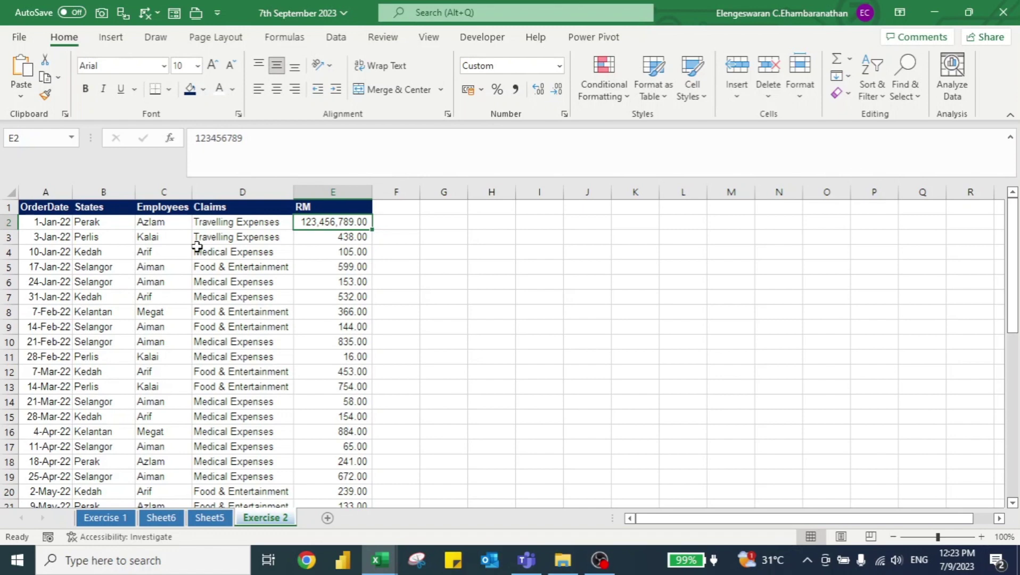
Return to the Sheet6 dashboard and run the Update button to refresh both charts
key(alt+Tab)
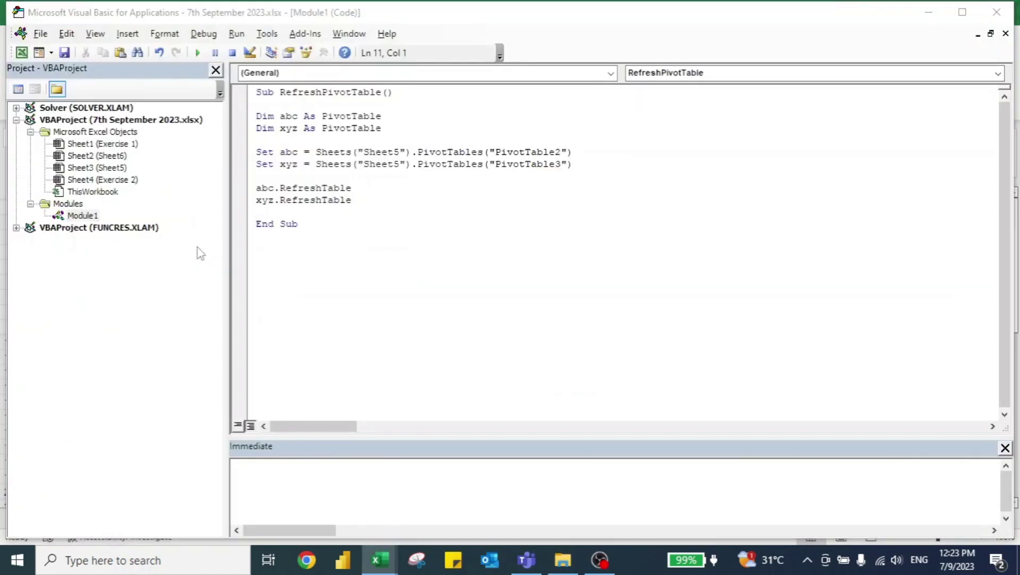
key(alt+Tab)
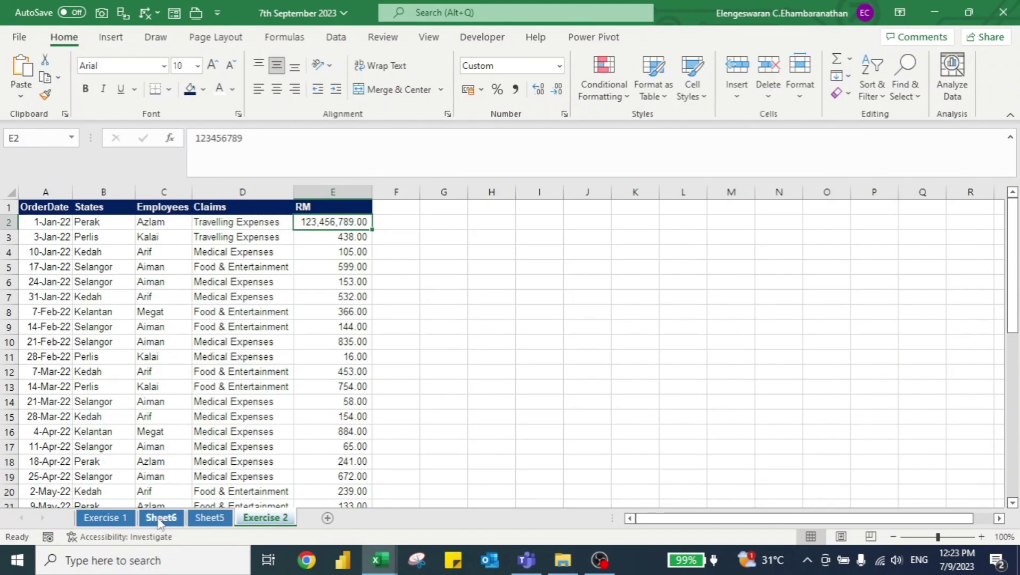
click(160, 517)
click(435, 227)
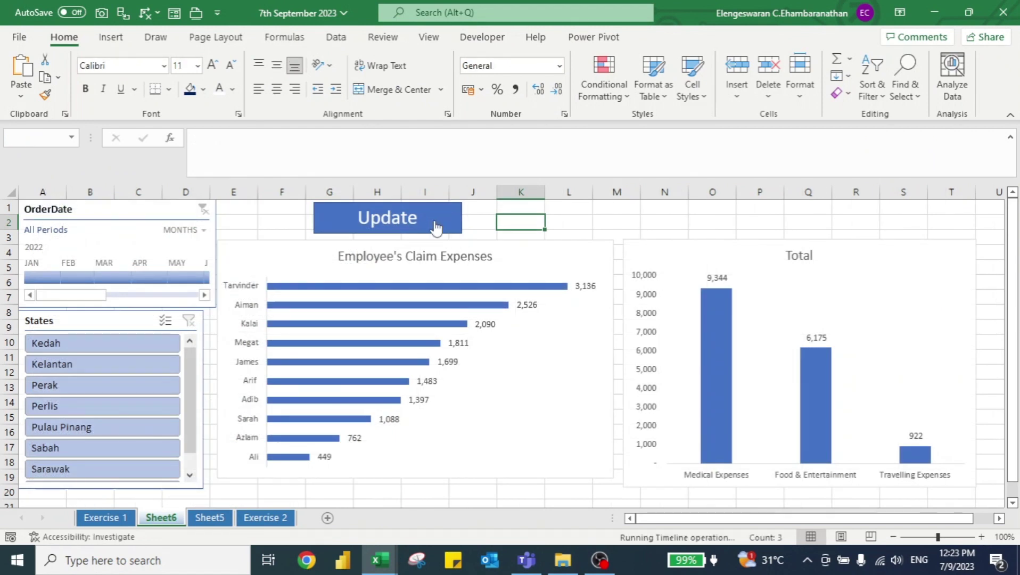